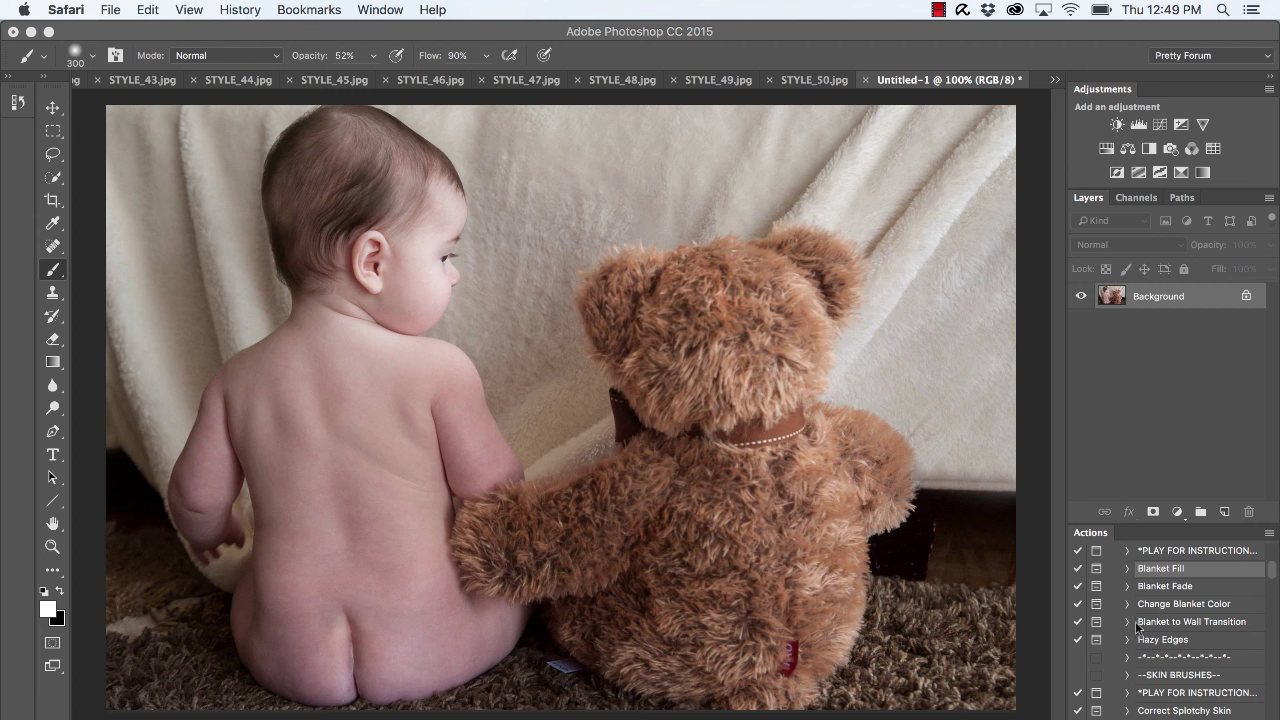
- Select the Blanket Fill action among the Blanket Brushes of the PRETTY ACTIONS Luxe set
{"action": "scroll", "coordinate": [1150, 600], "scroll_direction": "up", "scroll_amount": 5}
{"action": "left_click", "coordinate": [1172, 565]}
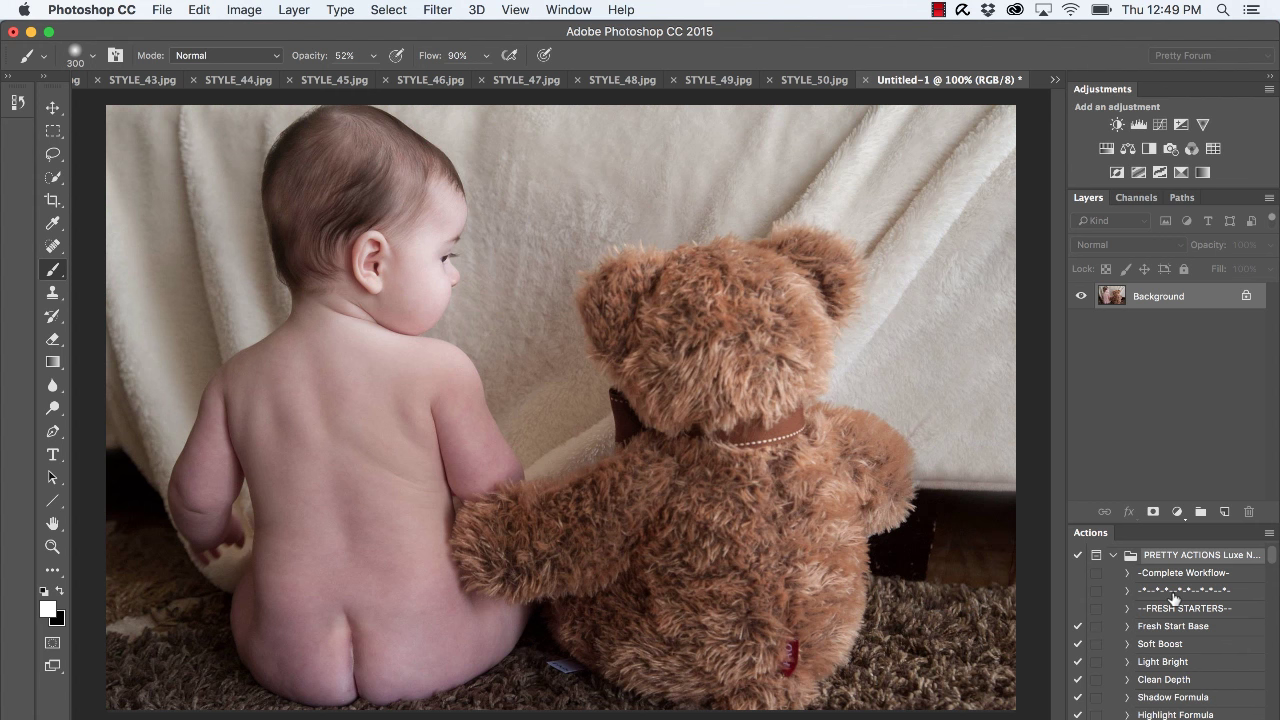
{"action": "scroll", "coordinate": [1171, 600], "scroll_direction": "down", "scroll_amount": 2}
{"action": "scroll", "coordinate": [1175, 598], "scroll_direction": "up", "scroll_amount": 3}
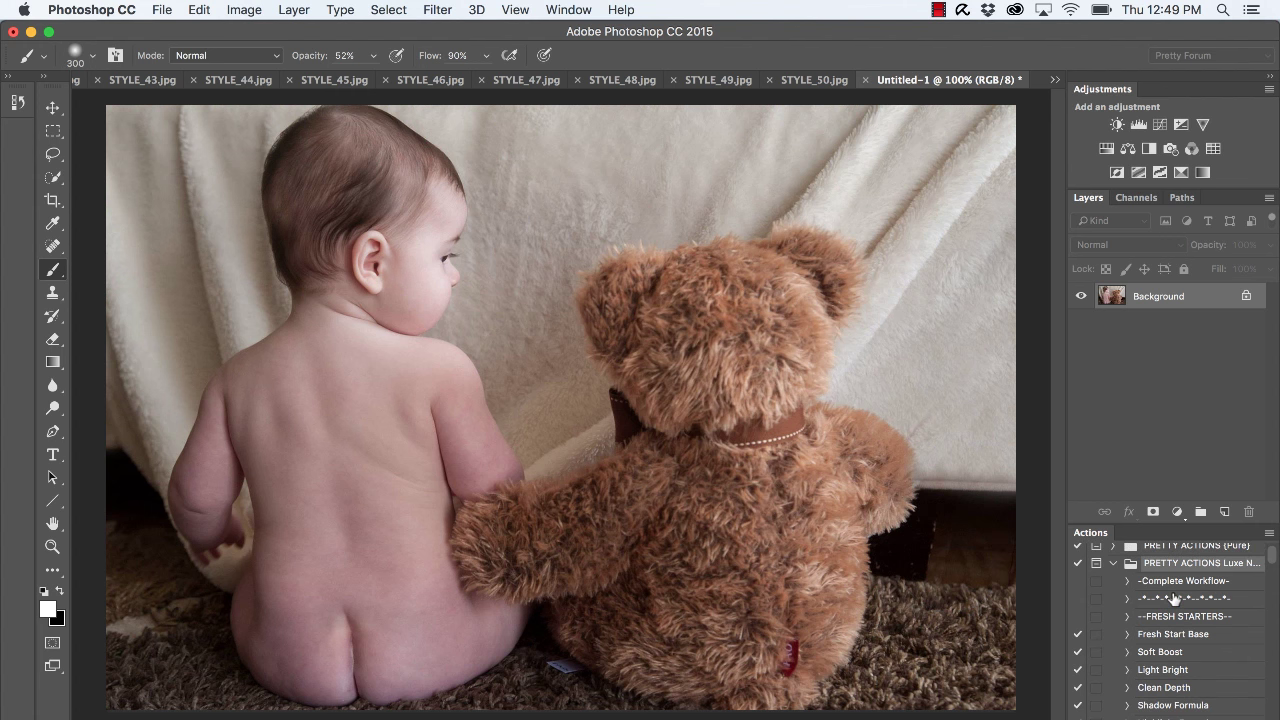
{"action": "scroll", "coordinate": [1176, 605], "scroll_direction": "down", "scroll_amount": 5}
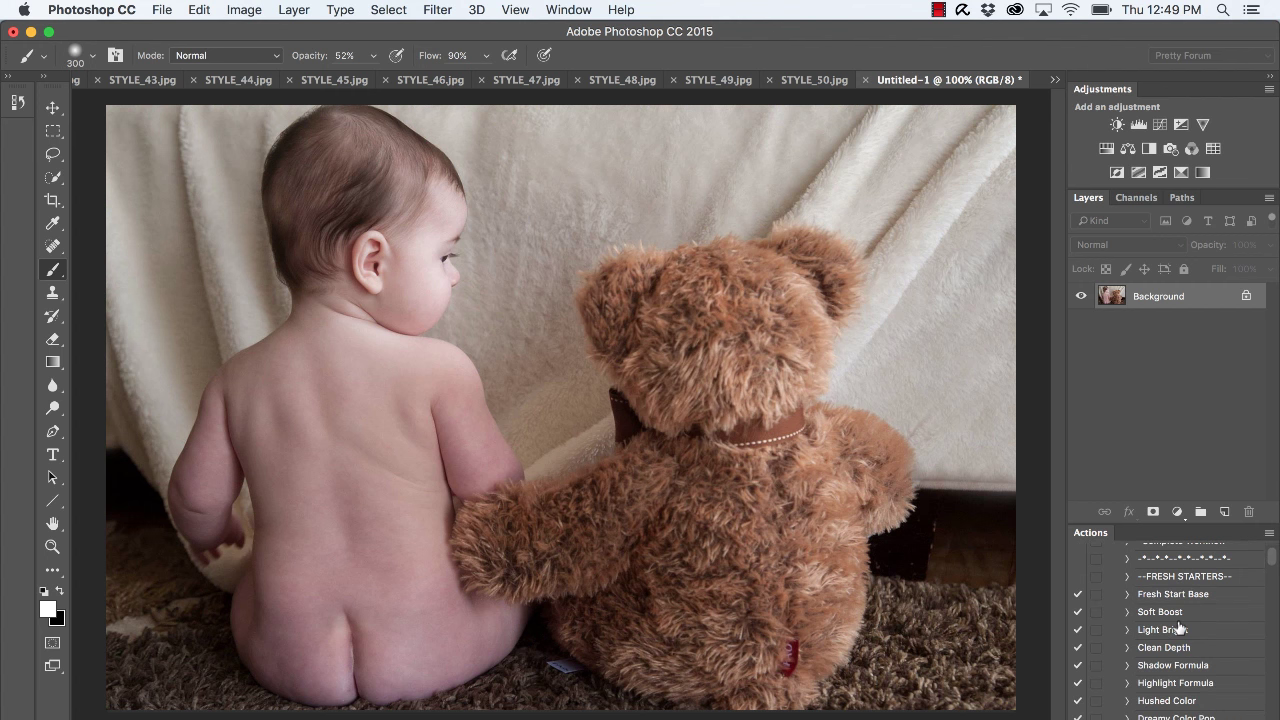
{"action": "scroll", "coordinate": [1179, 627], "scroll_direction": "down", "scroll_amount": 1}
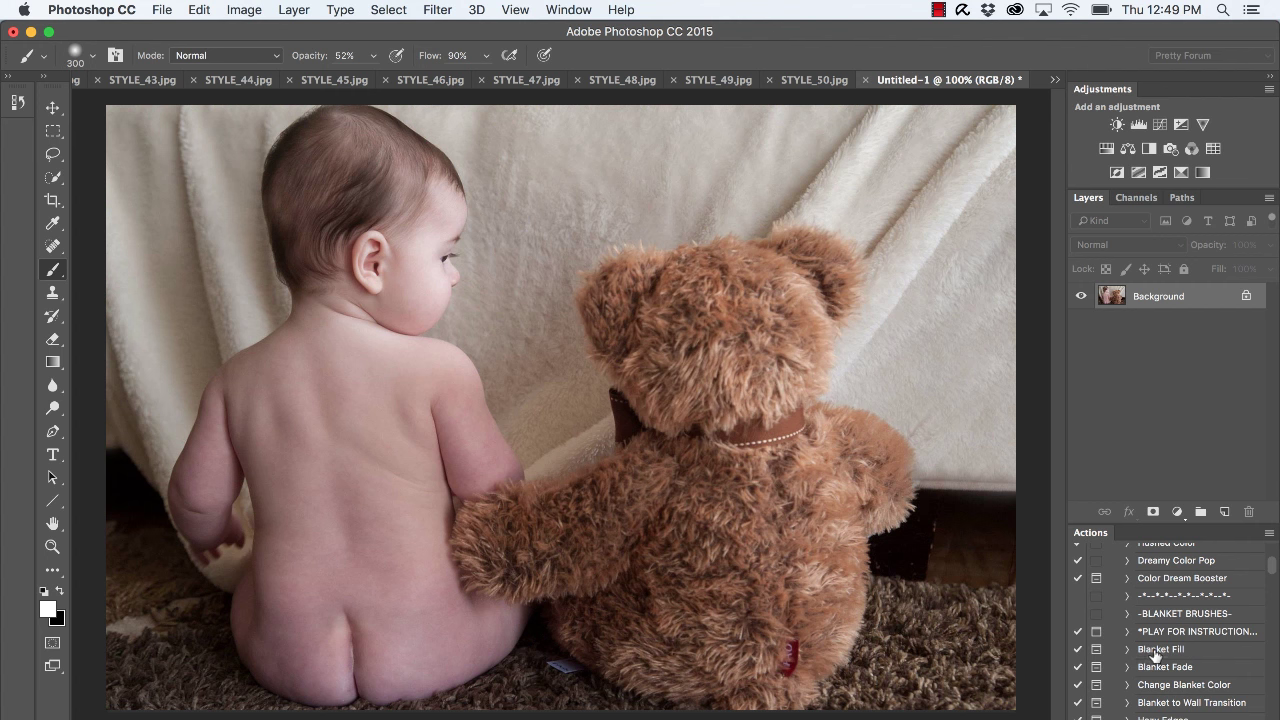
{"action": "left_click", "coordinate": [1156, 650]}
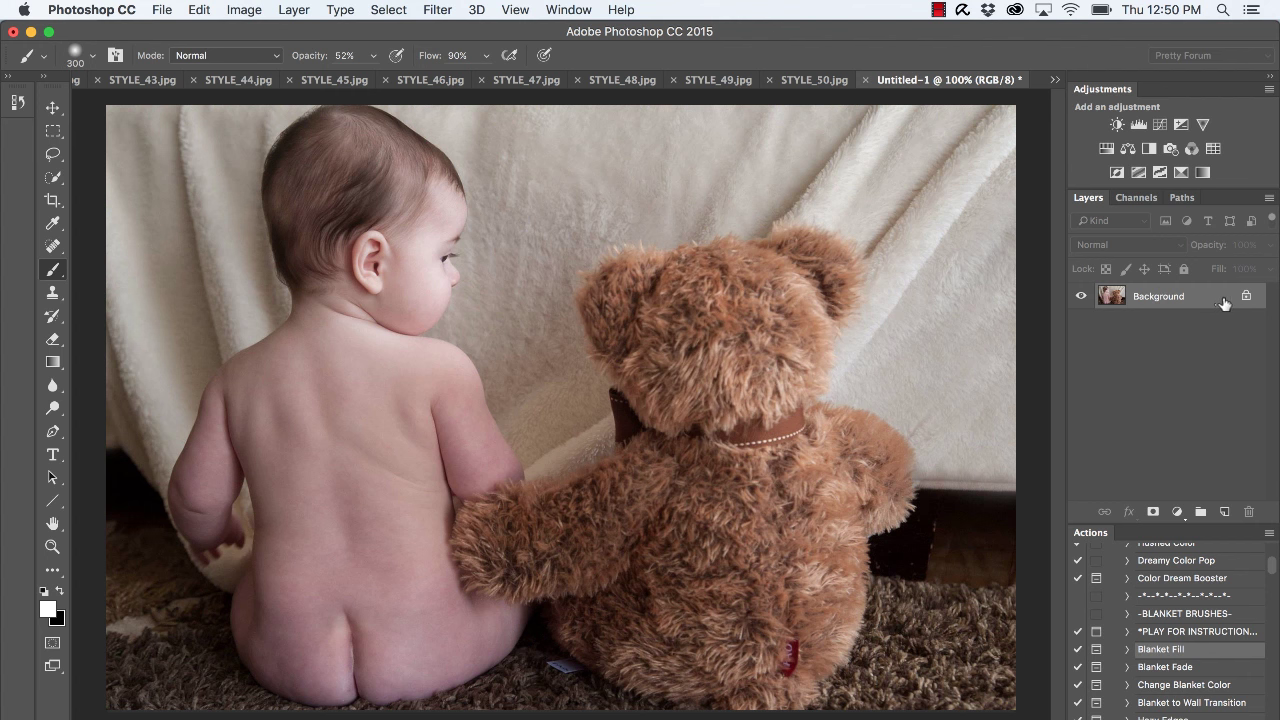
- Duplicate the Background layer within the same document and name the copy "Selection"
{"action": "left_click_drag", "start_coordinate": [1182, 300], "coordinate": [1225, 510]}
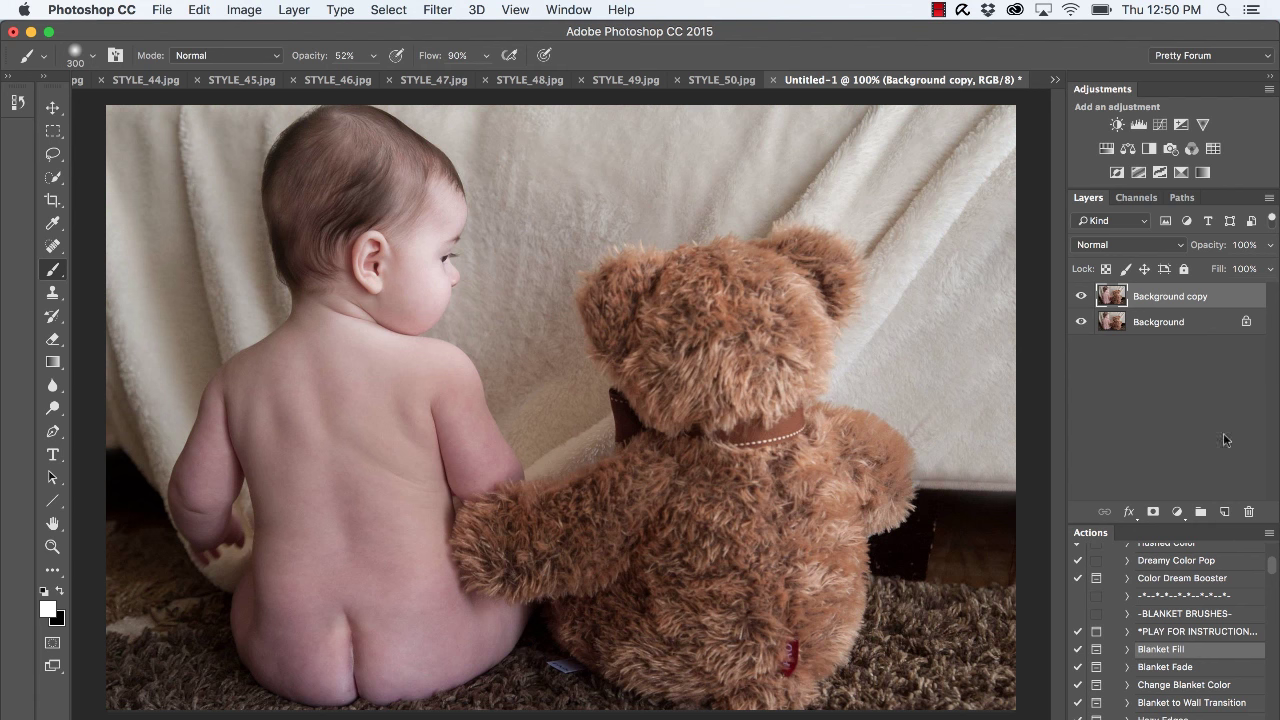
{"action": "left_click_drag", "start_coordinate": [1214, 294], "coordinate": [1248, 511]}
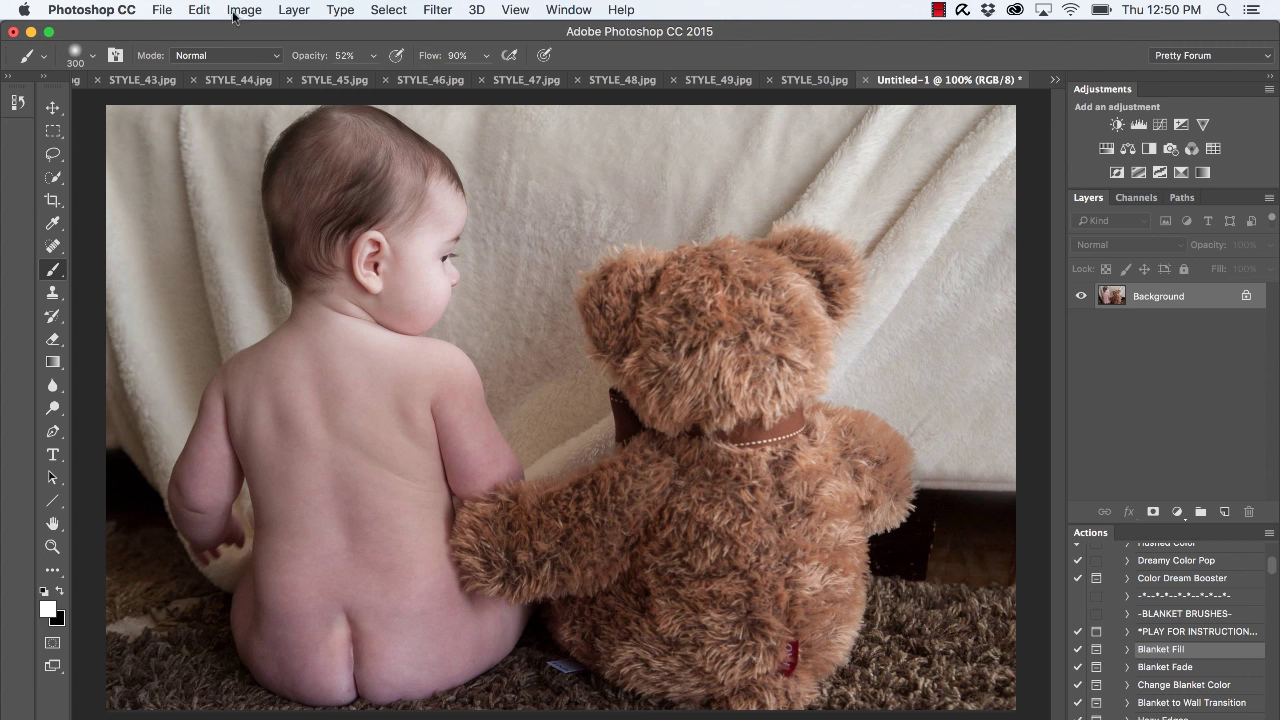
{"action": "left_click", "coordinate": [300, 14]}
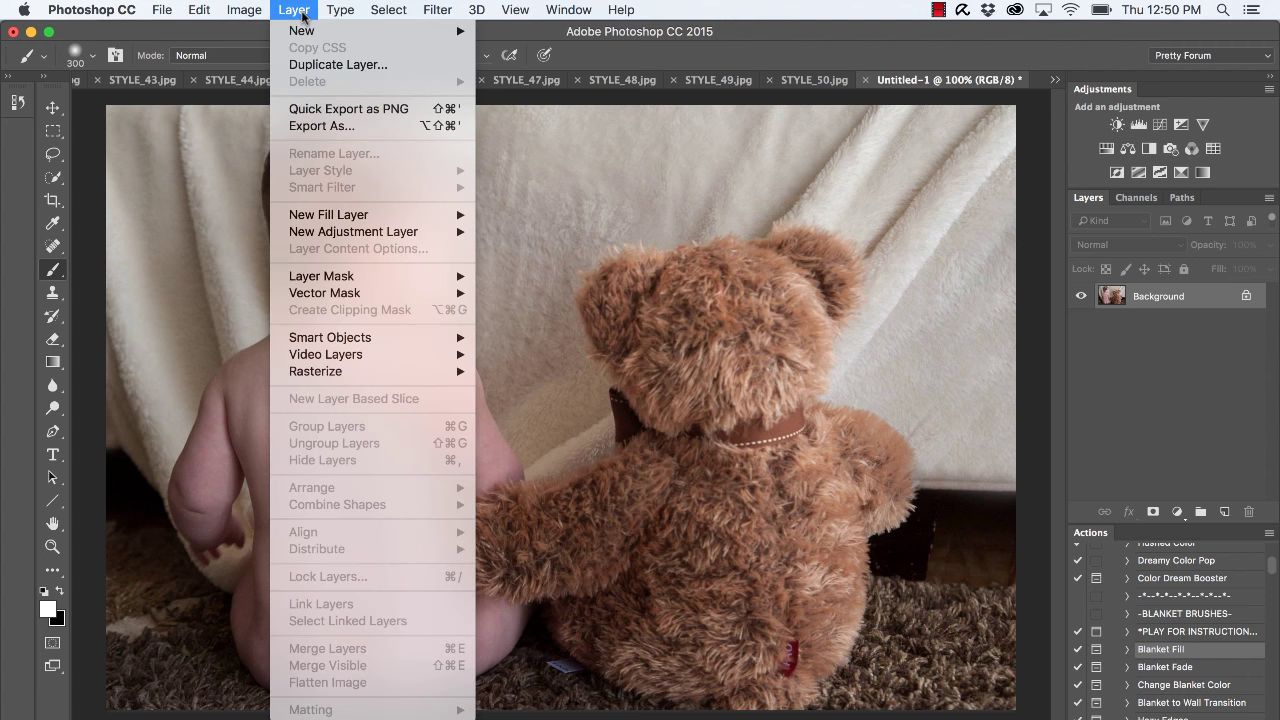
{"action": "left_click", "coordinate": [317, 64]}
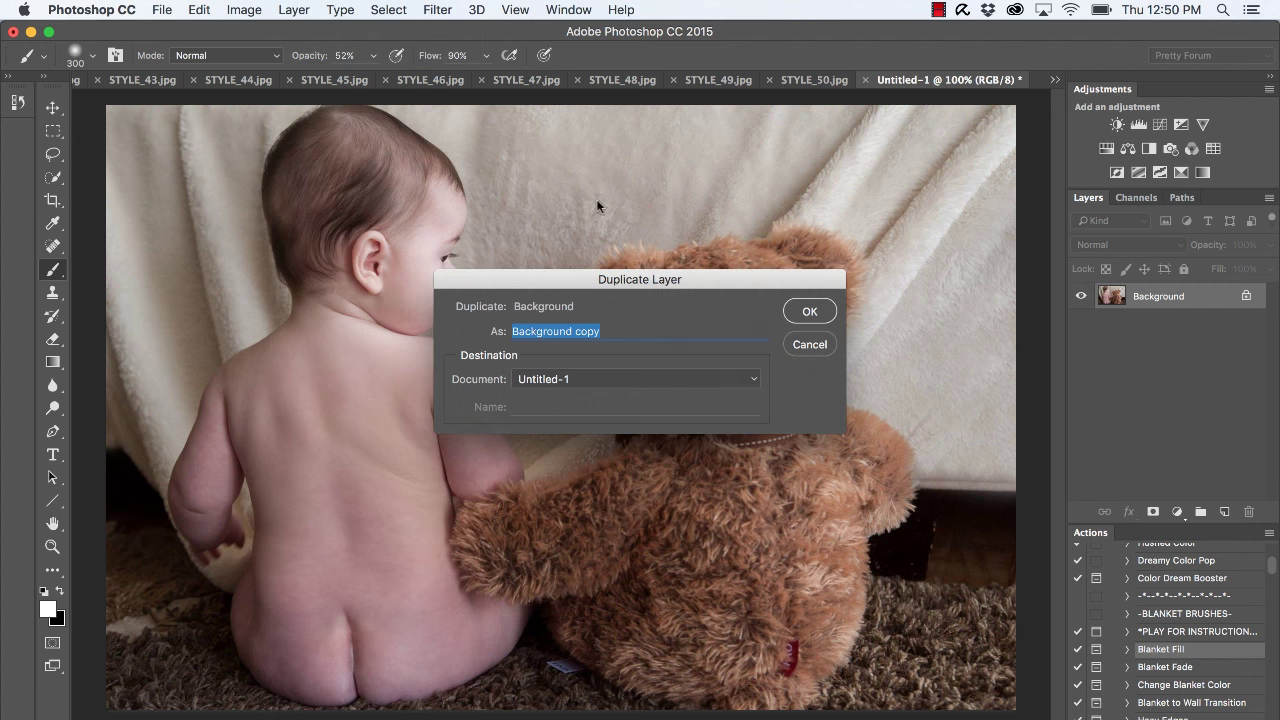
{"action": "type", "text": "Se"}
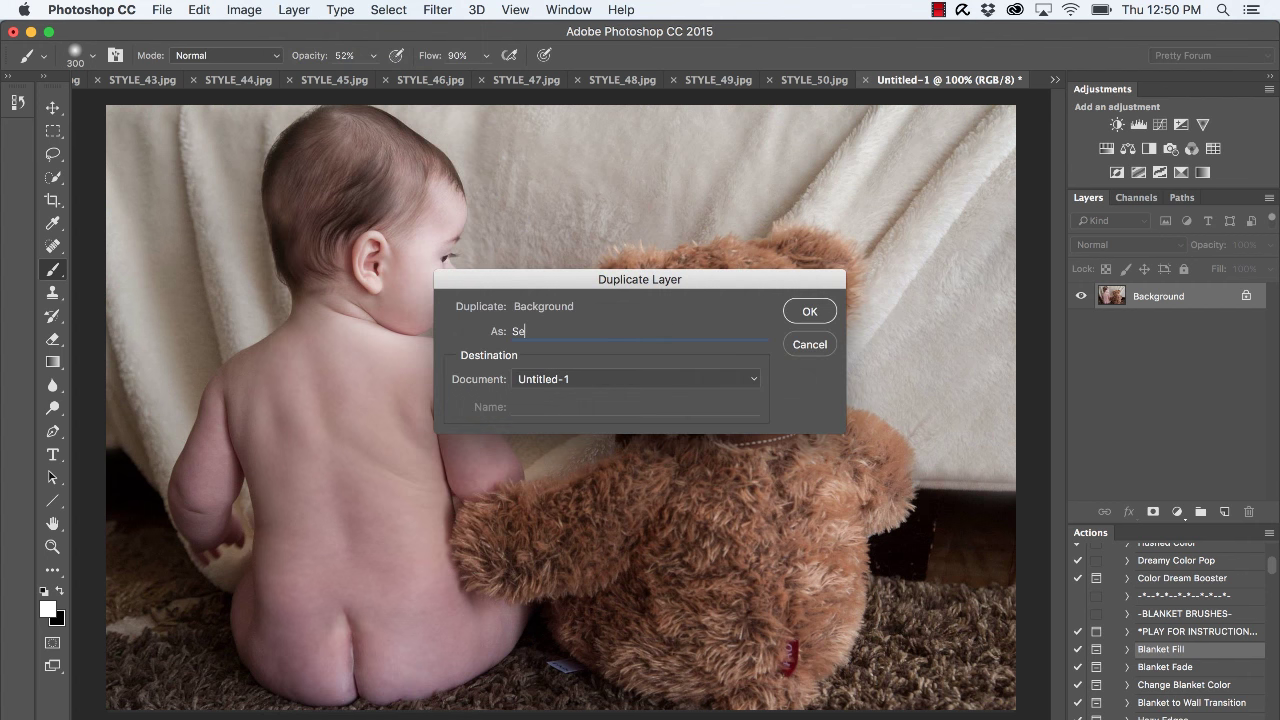
{"action": "type", "text": "lection"}
{"action": "key", "text": "Return"}
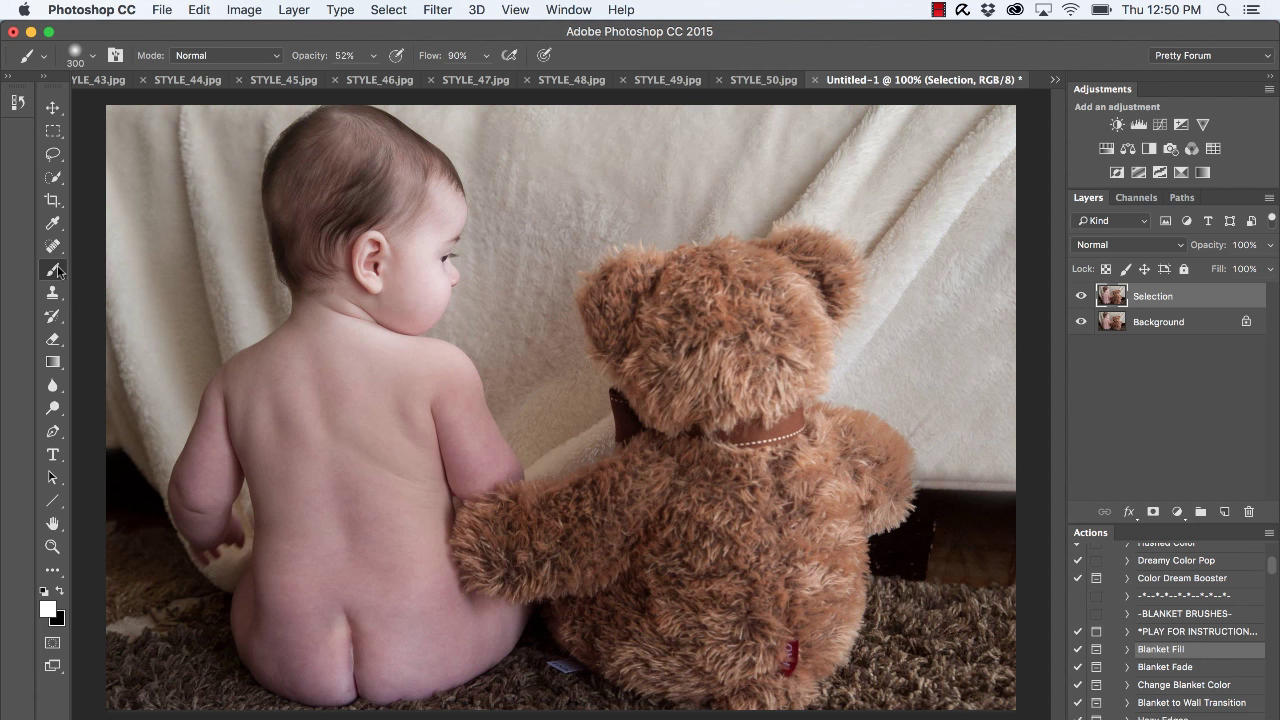
- Select the baby with the Quick Selection tool, starting at the head and adding the neck, shoulders, back and arms
{"action": "left_click", "coordinate": [55, 178]}
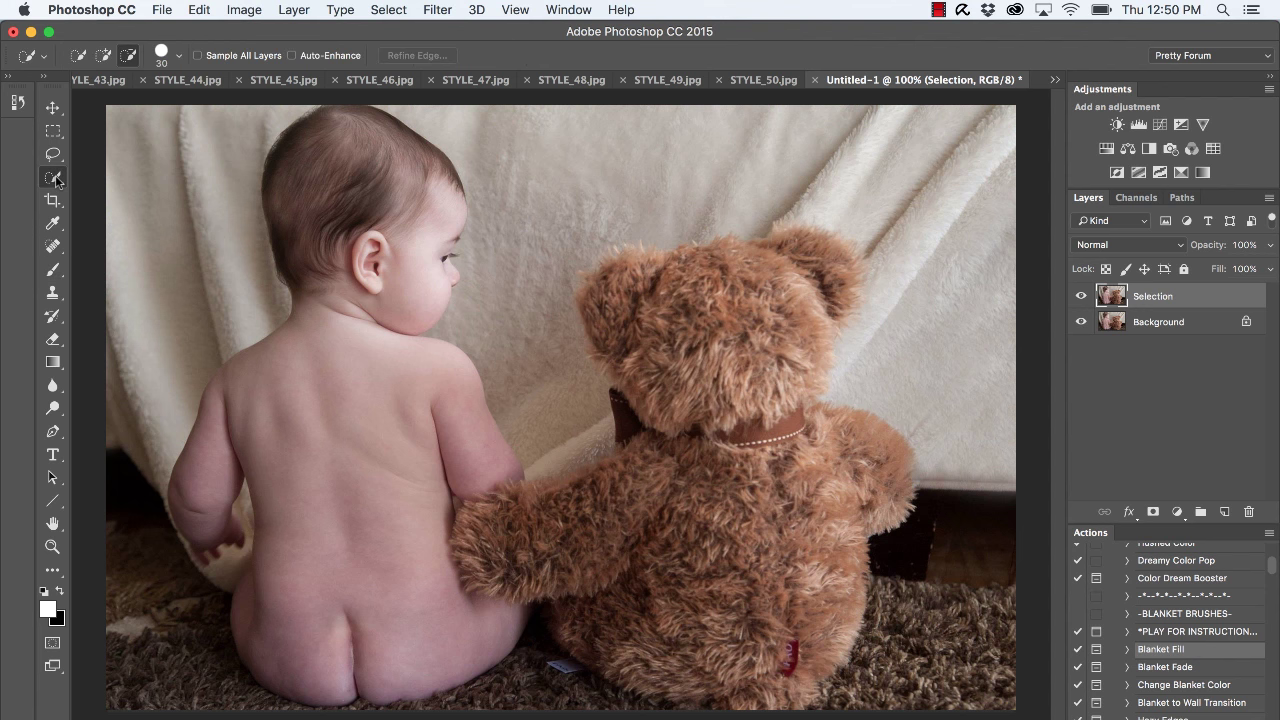
{"action": "right_click", "coordinate": [57, 180]}
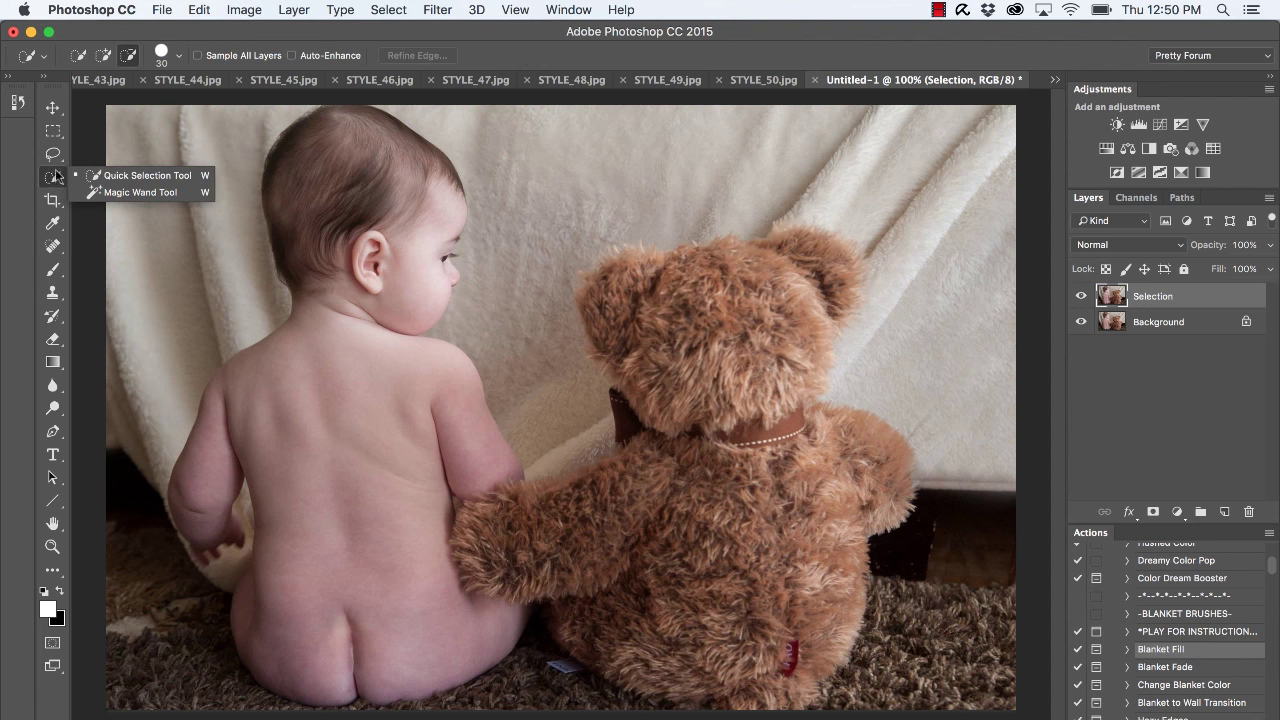
{"action": "left_click", "coordinate": [111, 179]}
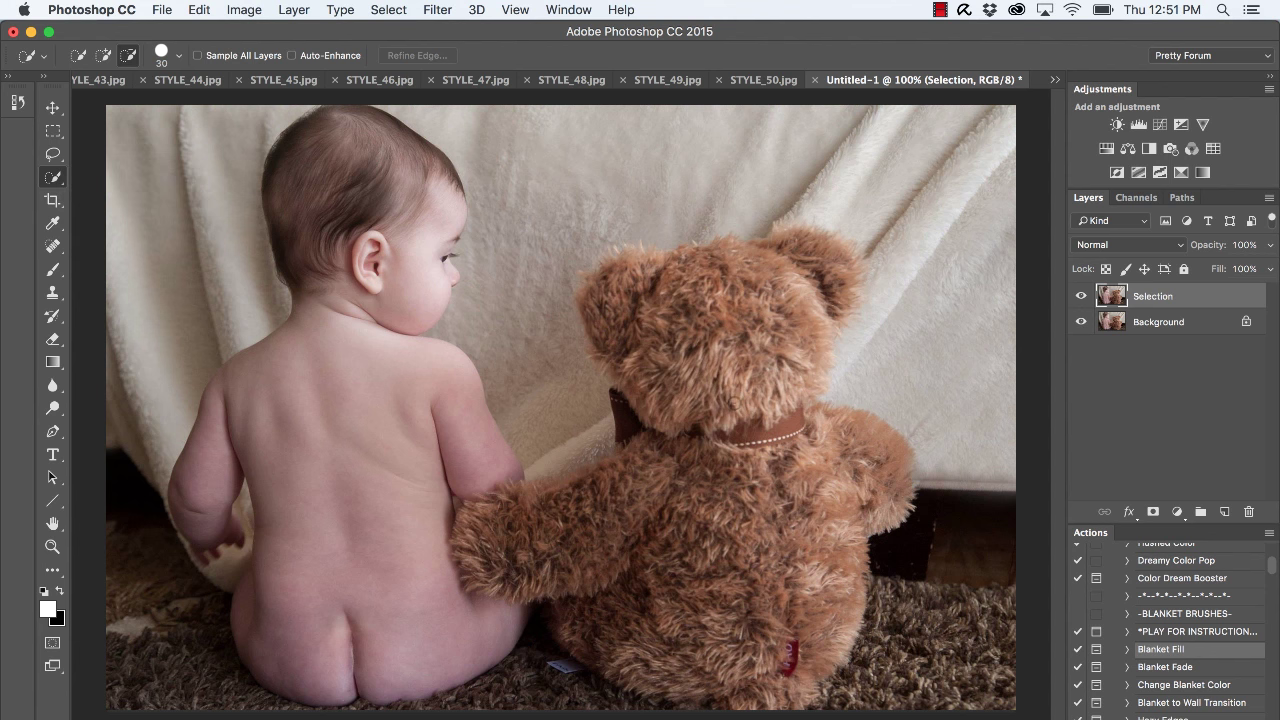
{"action": "mouse_move", "coordinate": [378, 205]}
{"action": "left_mouse_down"}
{"action": "mouse_move", "coordinate": [350, 215]}
{"action": "mouse_move", "coordinate": [350, 180]}
{"action": "mouse_move", "coordinate": [398, 240]}
{"action": "mouse_move", "coordinate": [397, 263]}
{"action": "left_mouse_up"}
{"action": "left_click", "coordinate": [104, 58]}
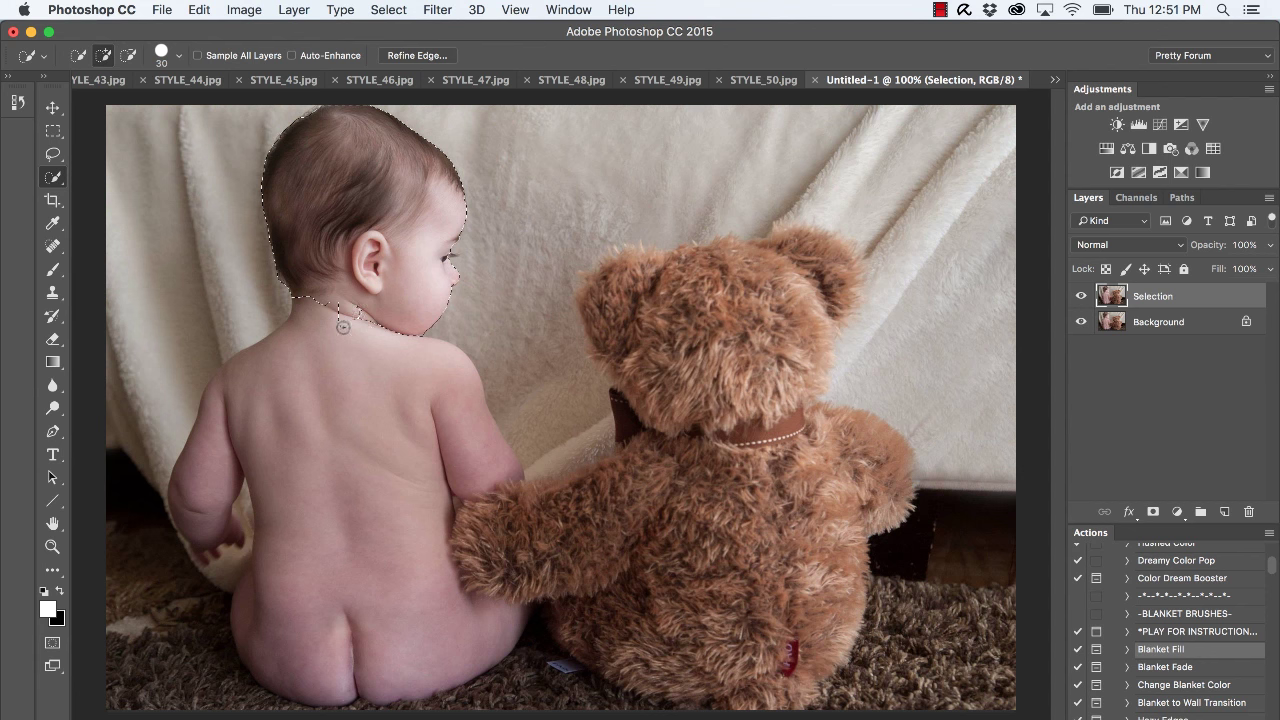
{"action": "mouse_move", "coordinate": [340, 322]}
{"action": "left_mouse_down"}
{"action": "mouse_move", "coordinate": [368, 442]}
{"action": "mouse_move", "coordinate": [330, 367]}
{"action": "mouse_move", "coordinate": [270, 425]}
{"action": "mouse_move", "coordinate": [322, 350]}
{"action": "mouse_move", "coordinate": [330, 306]}
{"action": "mouse_move", "coordinate": [335, 330]}
{"action": "left_mouse_up"}
{"action": "left_click_drag", "start_coordinate": [423, 380], "coordinate": [437, 348]}
{"action": "mouse_move", "coordinate": [315, 440]}
{"action": "left_mouse_down"}
{"action": "mouse_move", "coordinate": [328, 508]}
{"action": "mouse_move", "coordinate": [378, 469]}
{"action": "mouse_move", "coordinate": [407, 557]}
{"action": "mouse_move", "coordinate": [359, 527]}
{"action": "mouse_move", "coordinate": [345, 535]}
{"action": "mouse_move", "coordinate": [359, 598]}
{"action": "left_mouse_up"}
{"action": "left_click", "coordinate": [130, 56]}
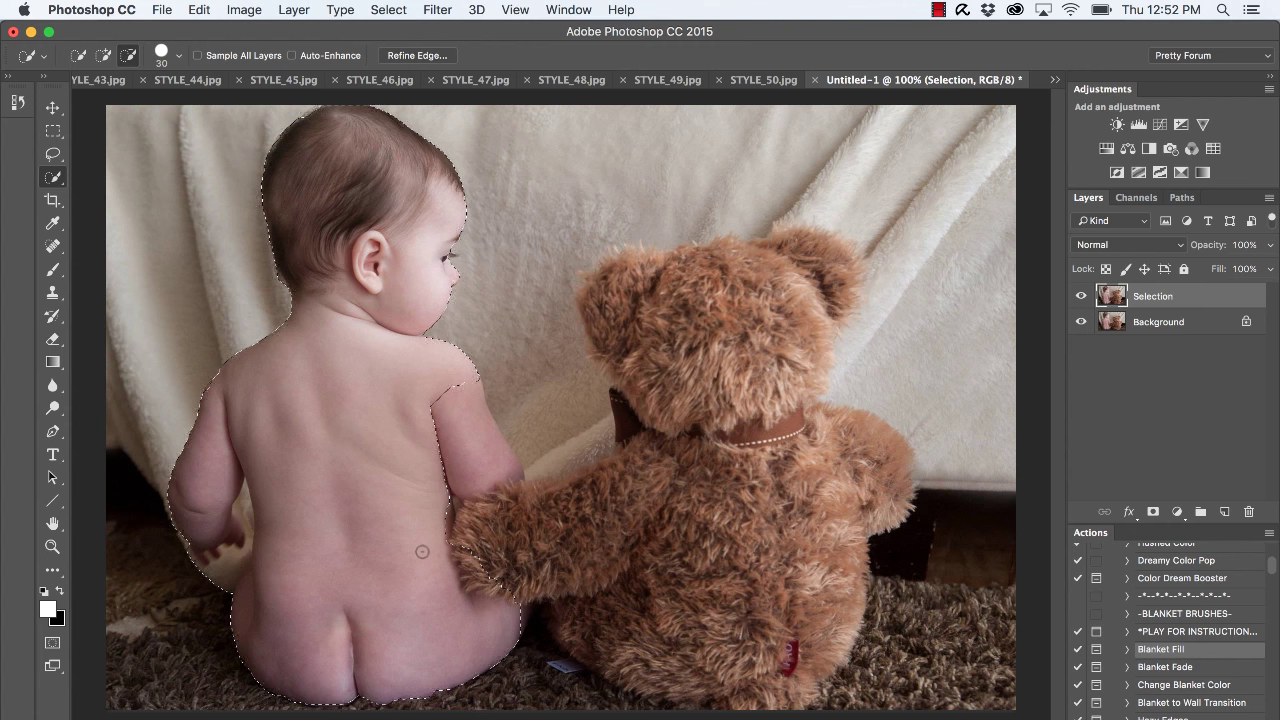
{"action": "left_click", "coordinate": [104, 56]}
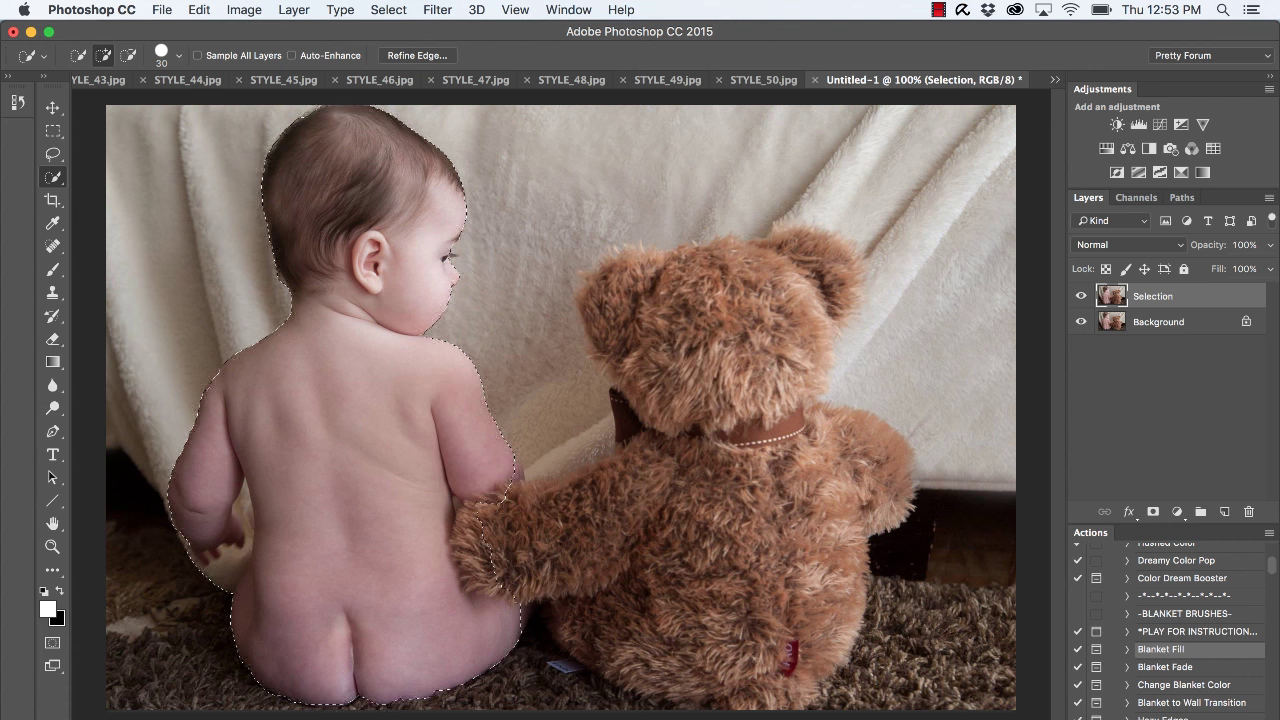
- Extend the selection over the teddy bear's near arm, body, head and near ear, and undo the last selection stroke
{"action": "left_click", "coordinate": [550, 520]}
{"action": "left_click_drag", "start_coordinate": [619, 525], "coordinate": [583, 535]}
{"action": "left_click_drag", "start_coordinate": [610, 520], "coordinate": [690, 494]}
{"action": "mouse_move", "coordinate": [772, 521]}
{"action": "left_mouse_down"}
{"action": "mouse_move", "coordinate": [755, 467]}
{"action": "mouse_move", "coordinate": [758, 364]}
{"action": "mouse_move", "coordinate": [739, 402]}
{"action": "mouse_move", "coordinate": [741, 347]}
{"action": "mouse_move", "coordinate": [668, 350]}
{"action": "left_mouse_up"}
{"action": "left_click_drag", "start_coordinate": [700, 306], "coordinate": [766, 302]}
{"action": "left_click", "coordinate": [592, 292]}
{"action": "left_click", "coordinate": [600, 277]}
{"action": "left_click", "coordinate": [199, 10]}
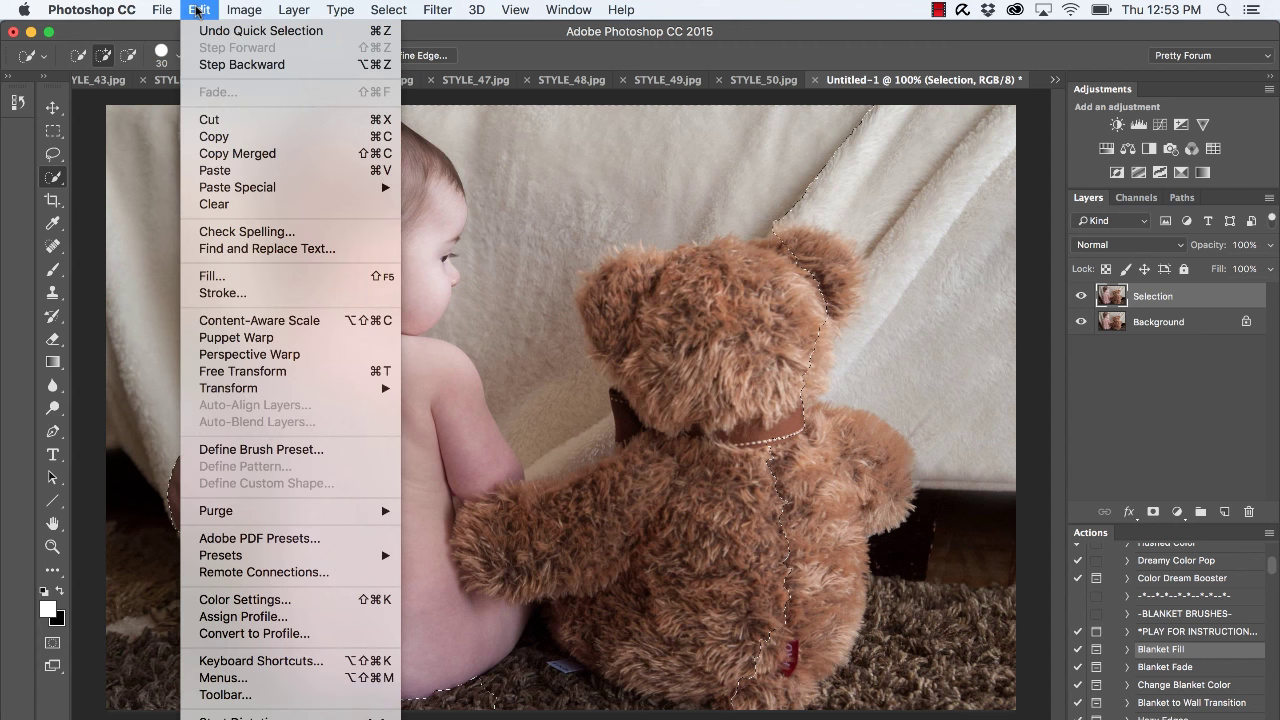
{"action": "left_click", "coordinate": [244, 10]}
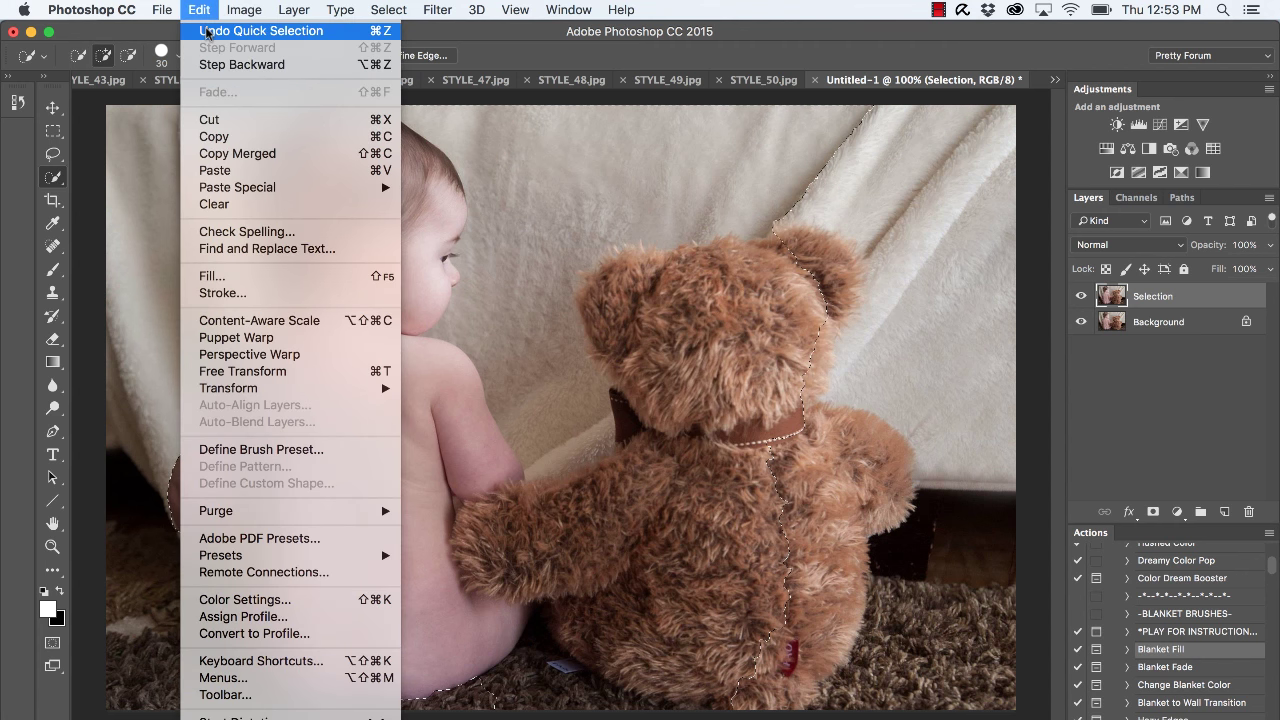
{"action": "left_click", "coordinate": [206, 31]}
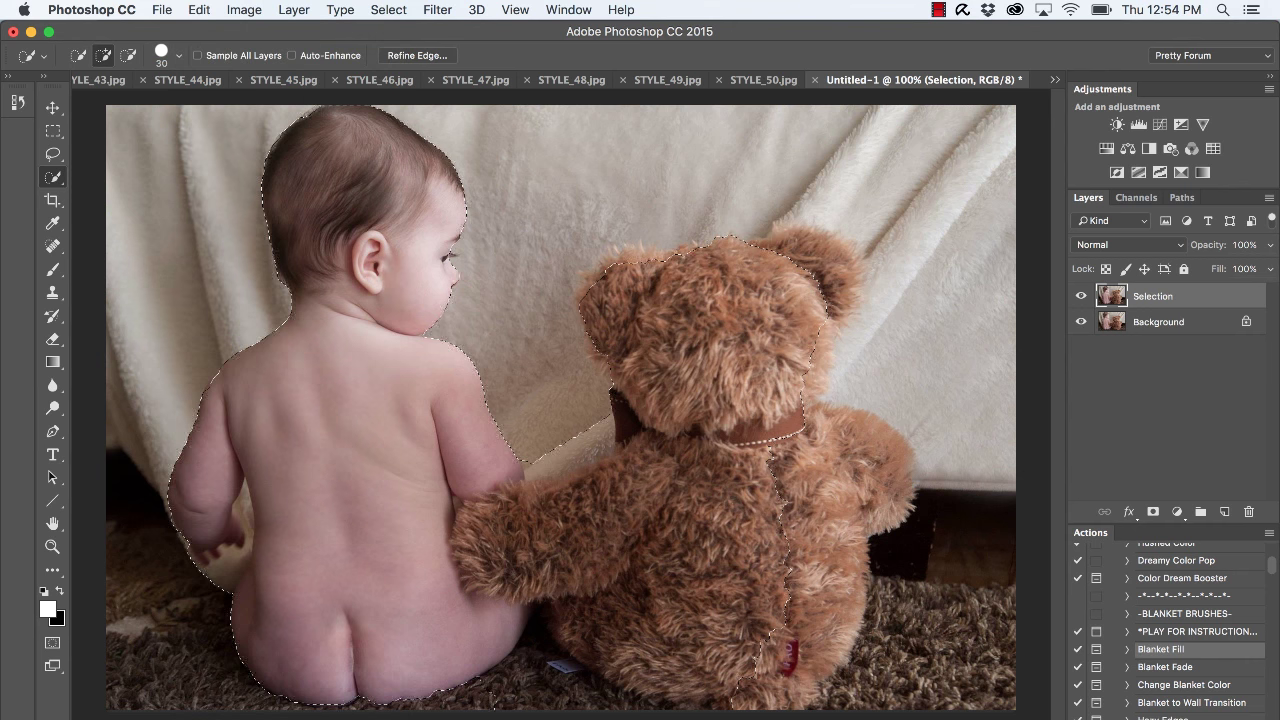
- Try to add the teddy bear's unselected far side and arm to the selection, and undo that stroke
{"action": "mouse_move", "coordinate": [787, 565]}
{"action": "left_mouse_down"}
{"action": "mouse_move", "coordinate": [815, 525]}
{"action": "mouse_move", "coordinate": [790, 487]}
{"action": "mouse_move", "coordinate": [862, 456]}
{"action": "left_mouse_up"}
{"action": "left_click", "coordinate": [197, 12]}
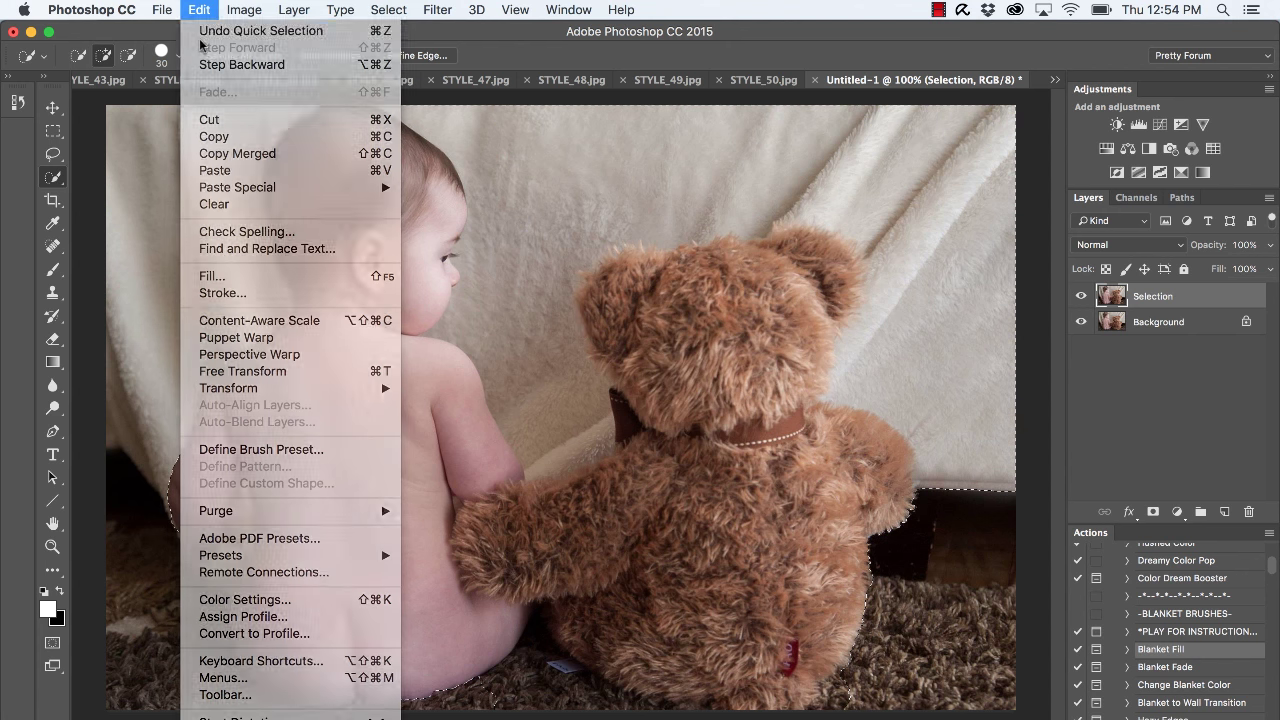
{"action": "left_click", "coordinate": [191, 11]}
{"action": "left_click", "coordinate": [191, 11]}
{"action": "left_click", "coordinate": [220, 30]}
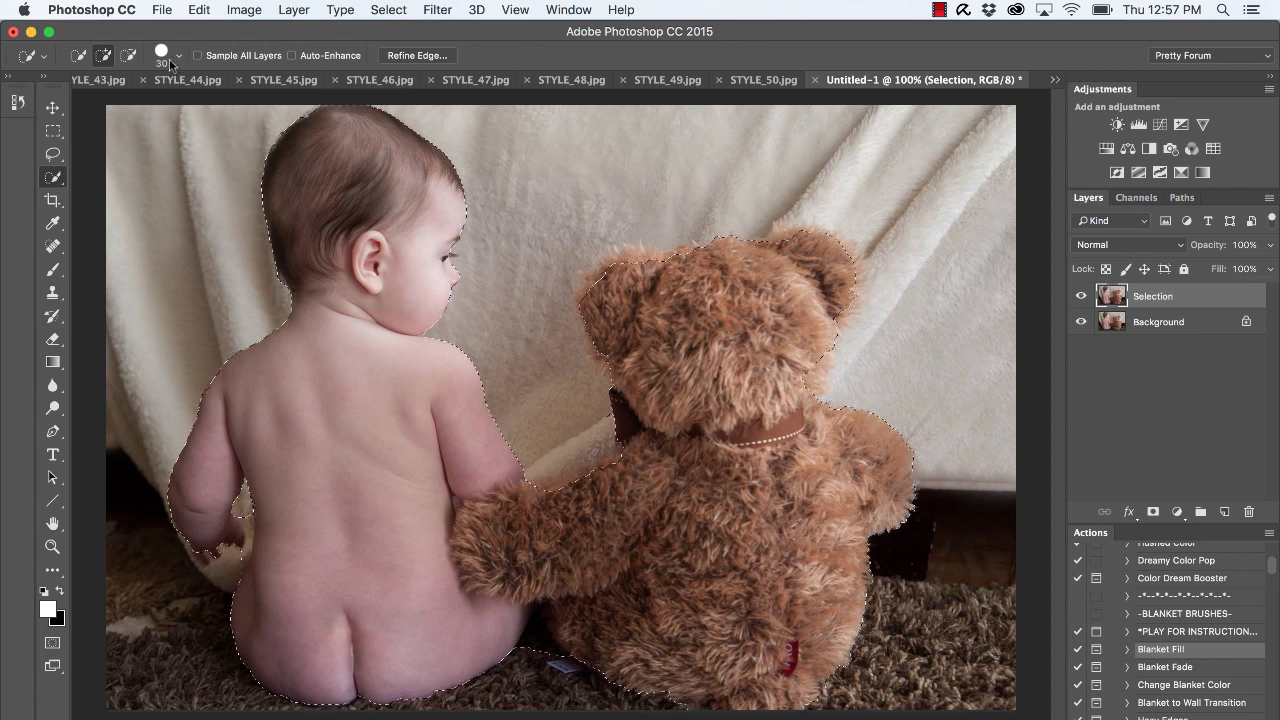
- Refine the selection's edge with Smart Radius on, radius 2.0 px, smooth 6, feather 1.0 px and contrast 2%
{"action": "left_click", "coordinate": [410, 56]}
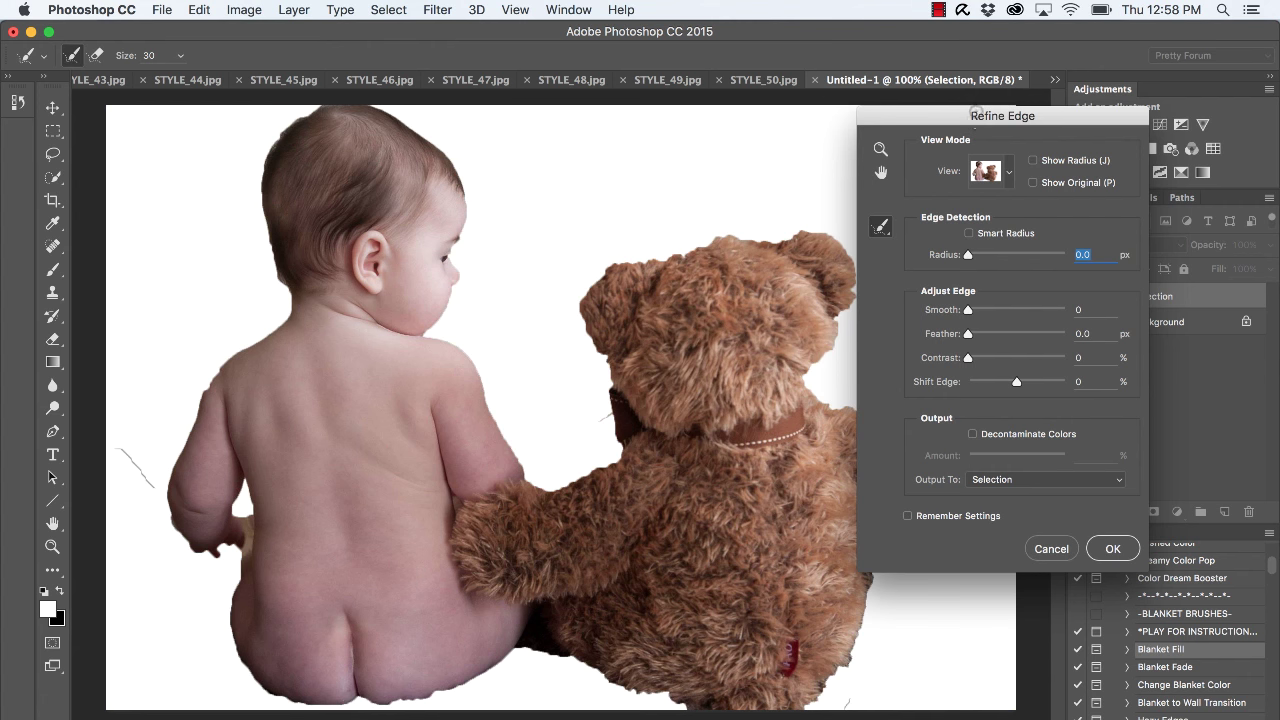
{"action": "left_click_drag", "start_coordinate": [997, 118], "coordinate": [959, 94]}
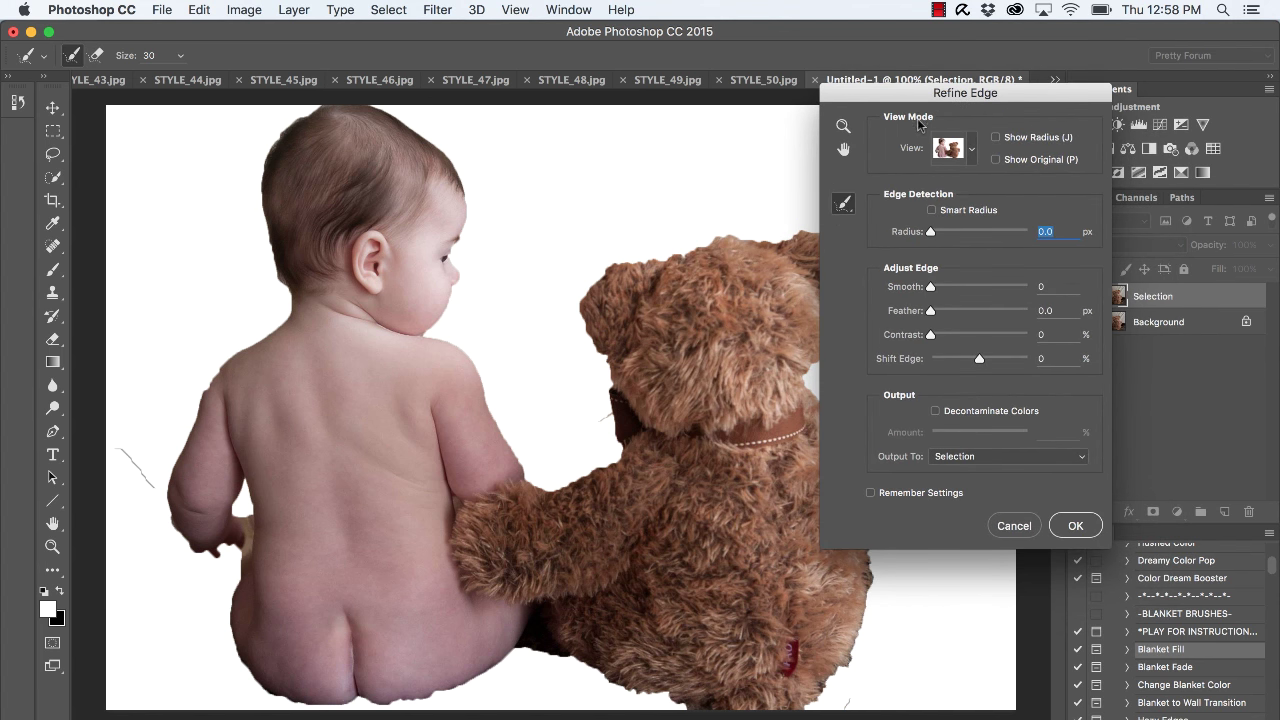
{"action": "left_click", "coordinate": [976, 156]}
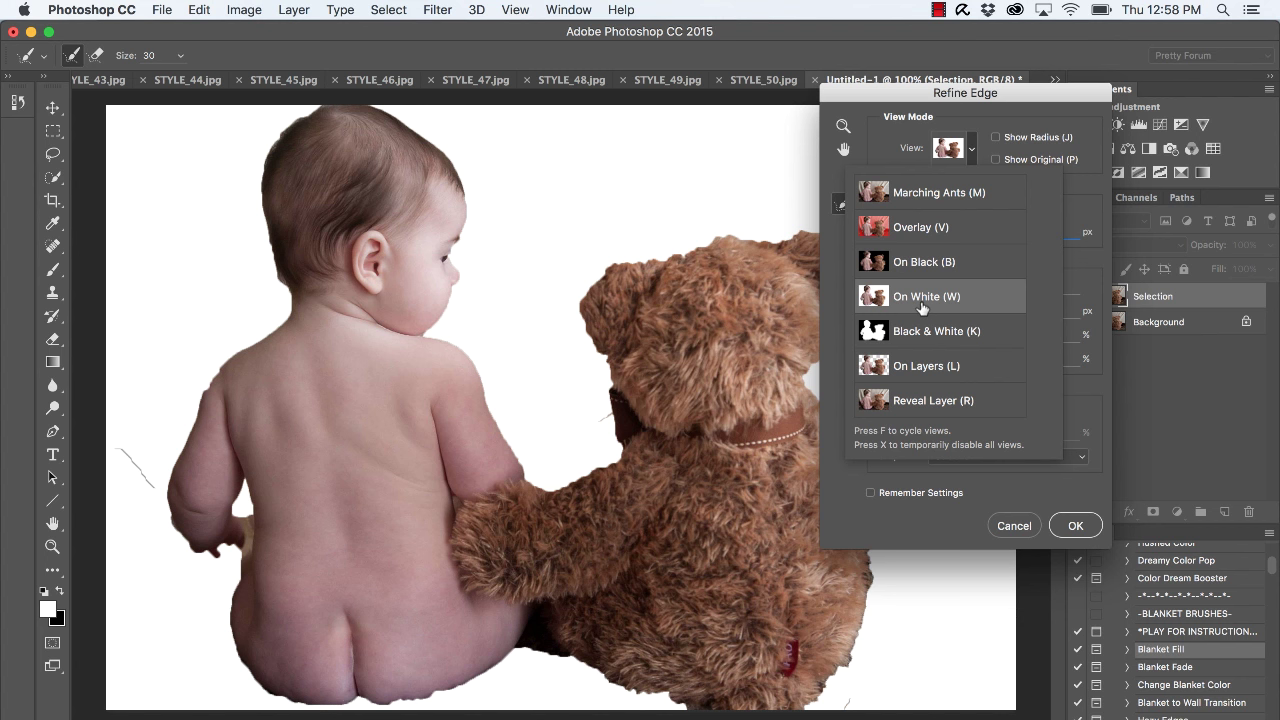
{"action": "left_click", "coordinate": [1100, 498]}
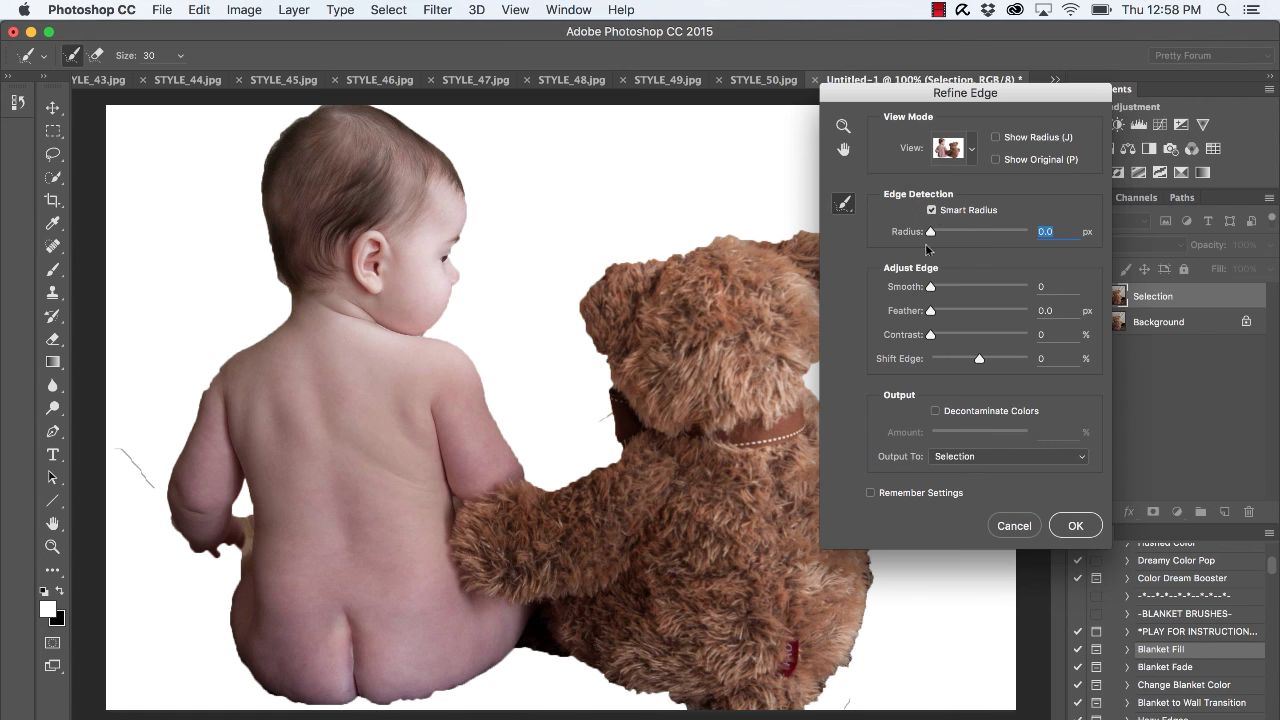
{"action": "left_click_drag", "start_coordinate": [931, 232], "coordinate": [941, 234]}
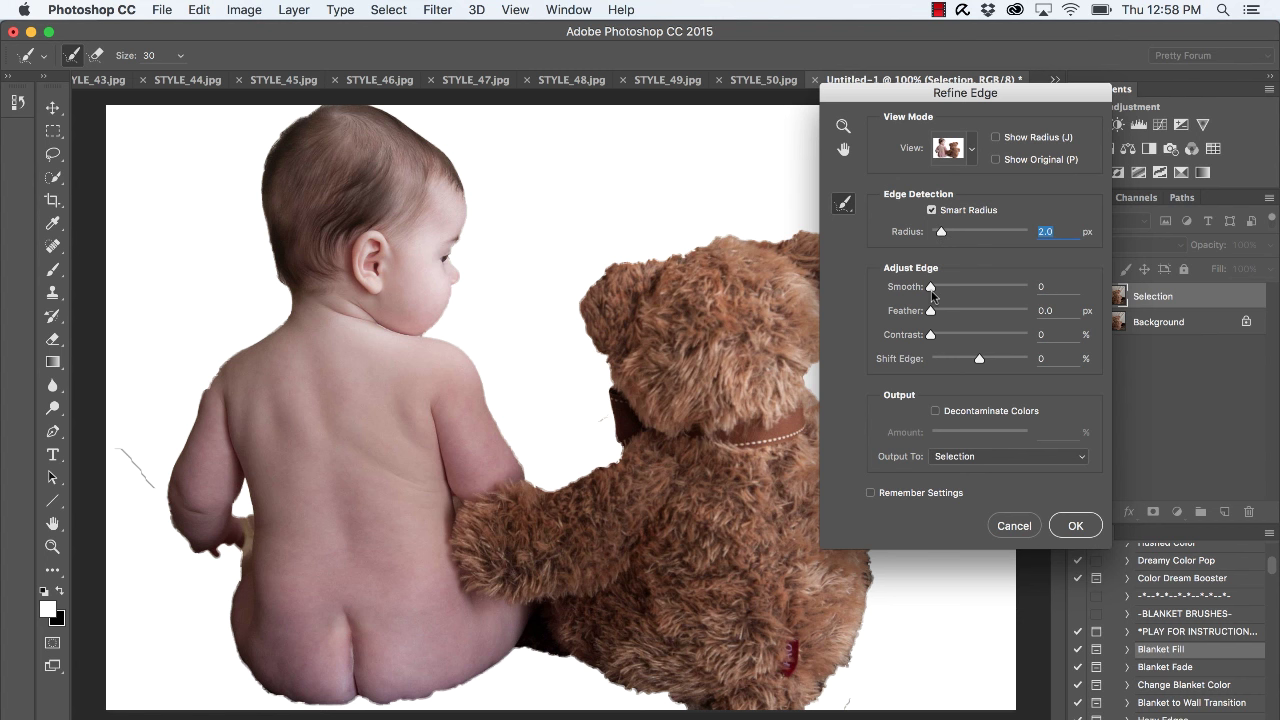
{"action": "left_click_drag", "start_coordinate": [931, 290], "coordinate": [938, 292]}
{"action": "left_click_drag", "start_coordinate": [931, 312], "coordinate": [933, 339]}
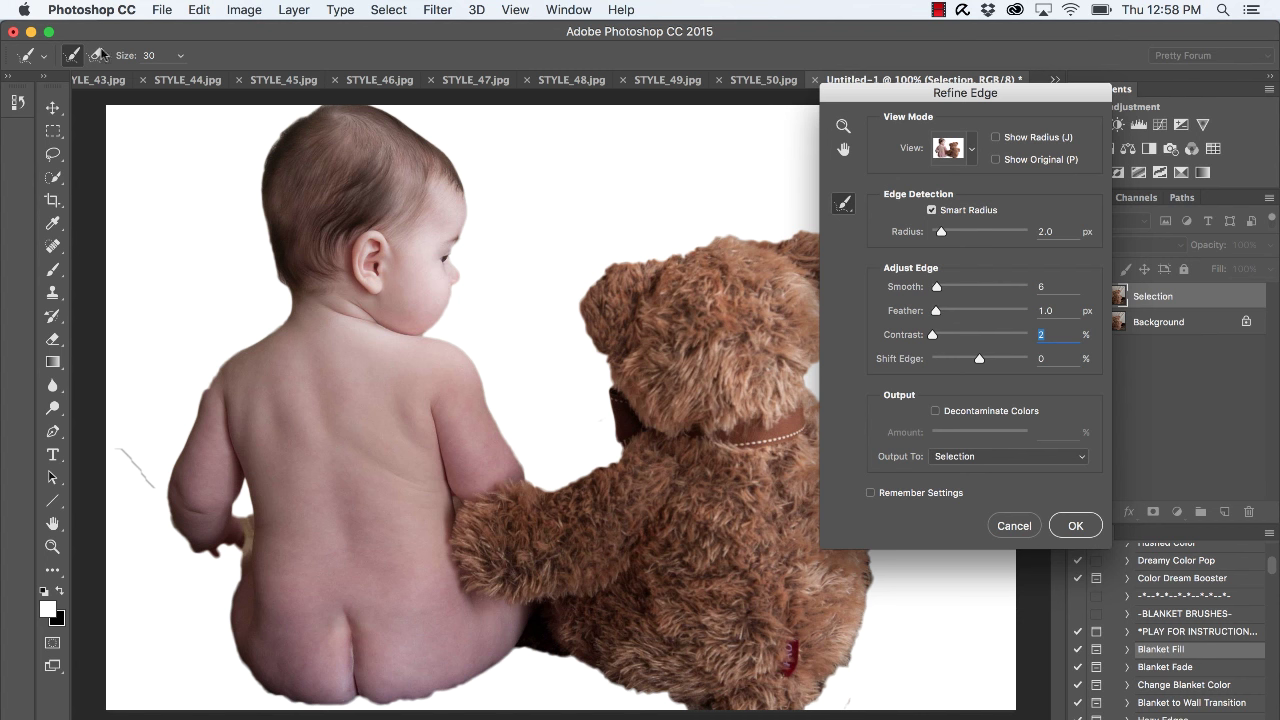
- Set the refine radius brush size to 29 and brush over the edge at the baby's eyelashes
{"action": "left_click", "coordinate": [181, 56]}
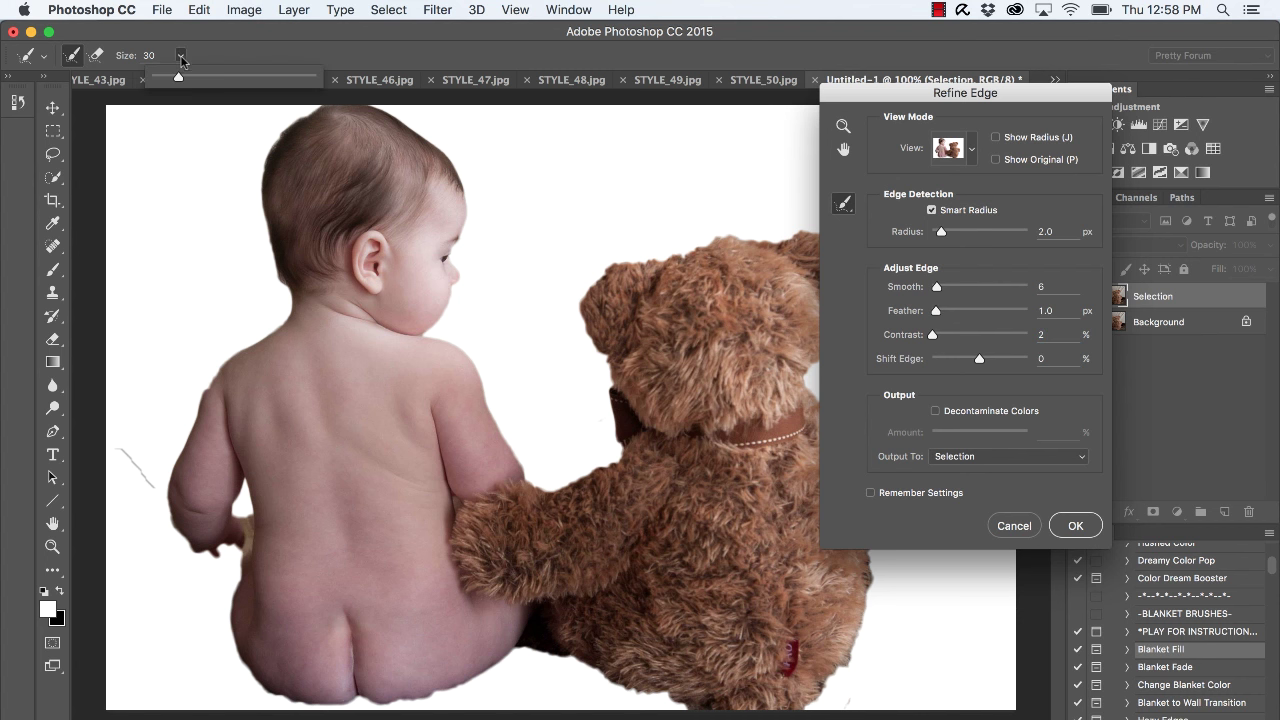
{"action": "mouse_move", "coordinate": [180, 79]}
{"action": "left_mouse_down"}
{"action": "mouse_move", "coordinate": [224, 85]}
{"action": "mouse_move", "coordinate": [177, 83]}
{"action": "left_mouse_up"}
{"action": "left_click", "coordinate": [456, 249]}
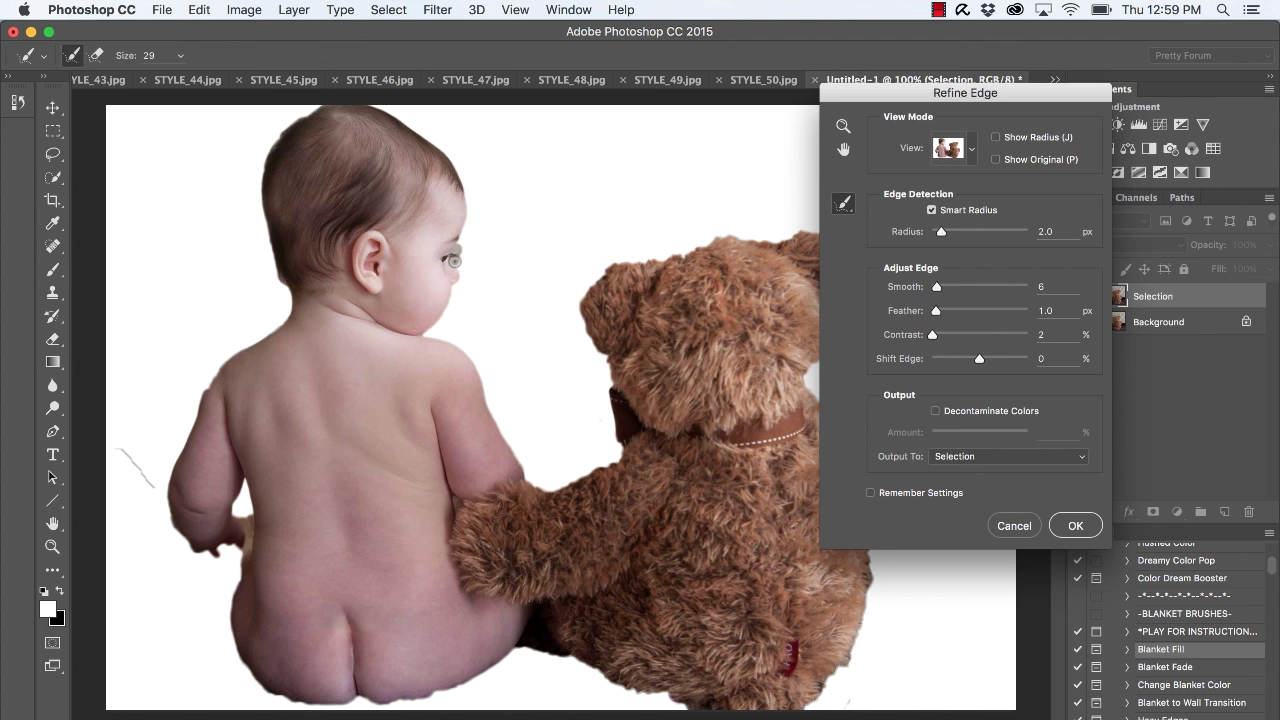
{"action": "left_click_drag", "start_coordinate": [456, 256], "coordinate": [466, 254]}
- Brush along the teddy bear's ears, head, neck and arms to refine the selection around the fur
{"action": "mouse_move", "coordinate": [660, 250]}
{"action": "left_mouse_down"}
{"action": "mouse_move", "coordinate": [613, 263]}
{"action": "mouse_move", "coordinate": [656, 248]}
{"action": "mouse_move", "coordinate": [606, 262]}
{"action": "mouse_move", "coordinate": [644, 246]}
{"action": "mouse_move", "coordinate": [610, 252]}
{"action": "mouse_move", "coordinate": [585, 282]}
{"action": "mouse_move", "coordinate": [578, 264]}
{"action": "mouse_move", "coordinate": [583, 366]}
{"action": "mouse_move", "coordinate": [567, 325]}
{"action": "mouse_move", "coordinate": [592, 356]}
{"action": "left_mouse_up"}
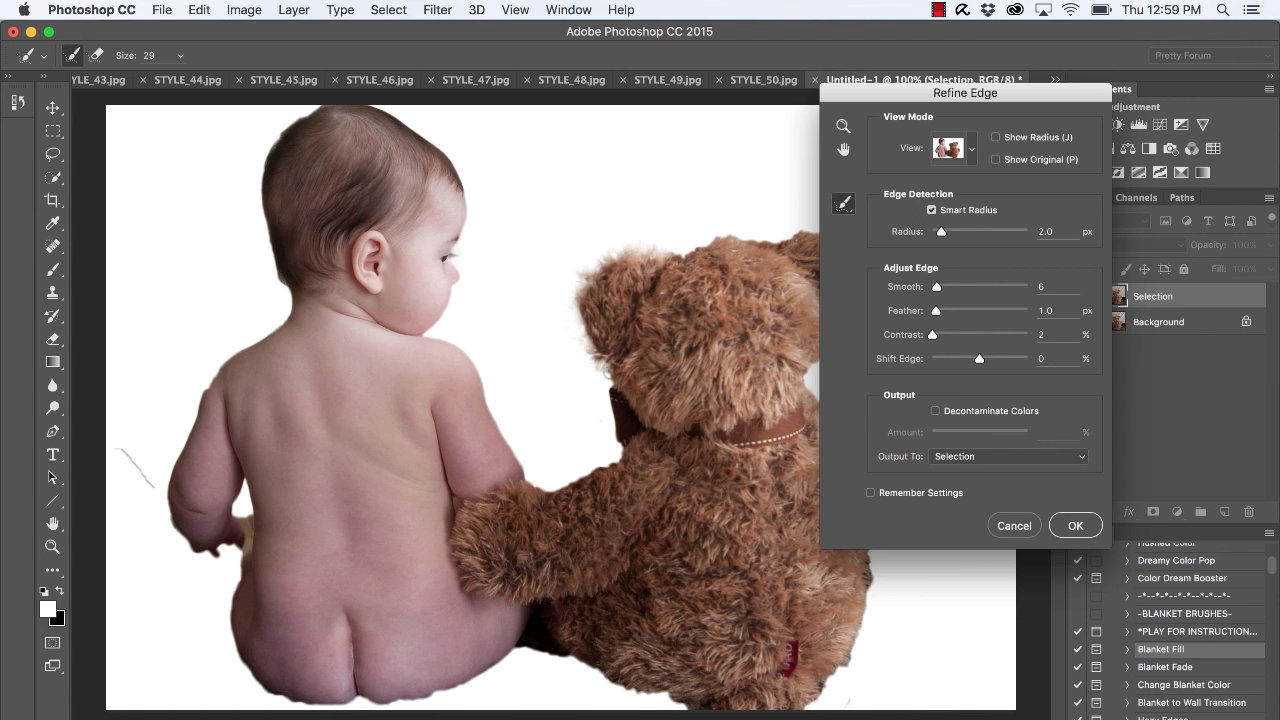
{"action": "mouse_move", "coordinate": [608, 372]}
{"action": "left_mouse_down"}
{"action": "mouse_move", "coordinate": [617, 442]}
{"action": "mouse_move", "coordinate": [579, 476]}
{"action": "mouse_move", "coordinate": [612, 456]}
{"action": "mouse_move", "coordinate": [530, 472]}
{"action": "mouse_move", "coordinate": [608, 444]}
{"action": "left_mouse_up"}
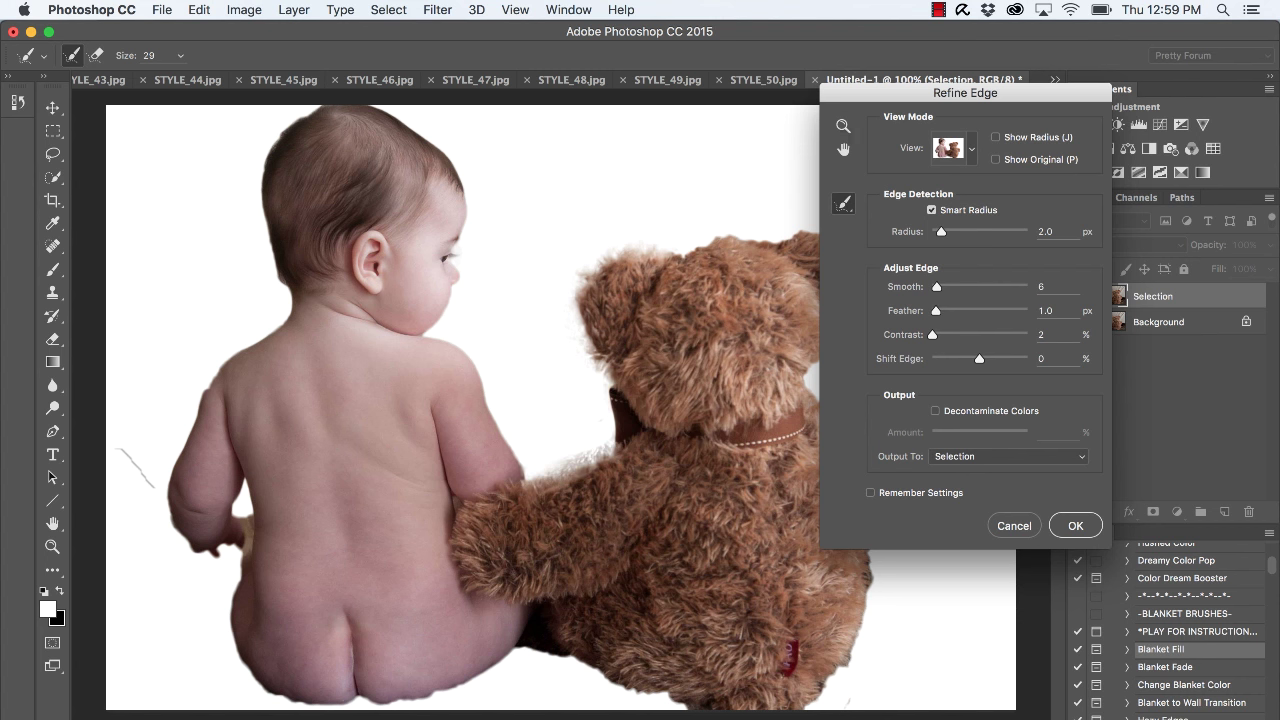
{"action": "left_click_drag", "start_coordinate": [874, 87], "coordinate": [972, 88]}
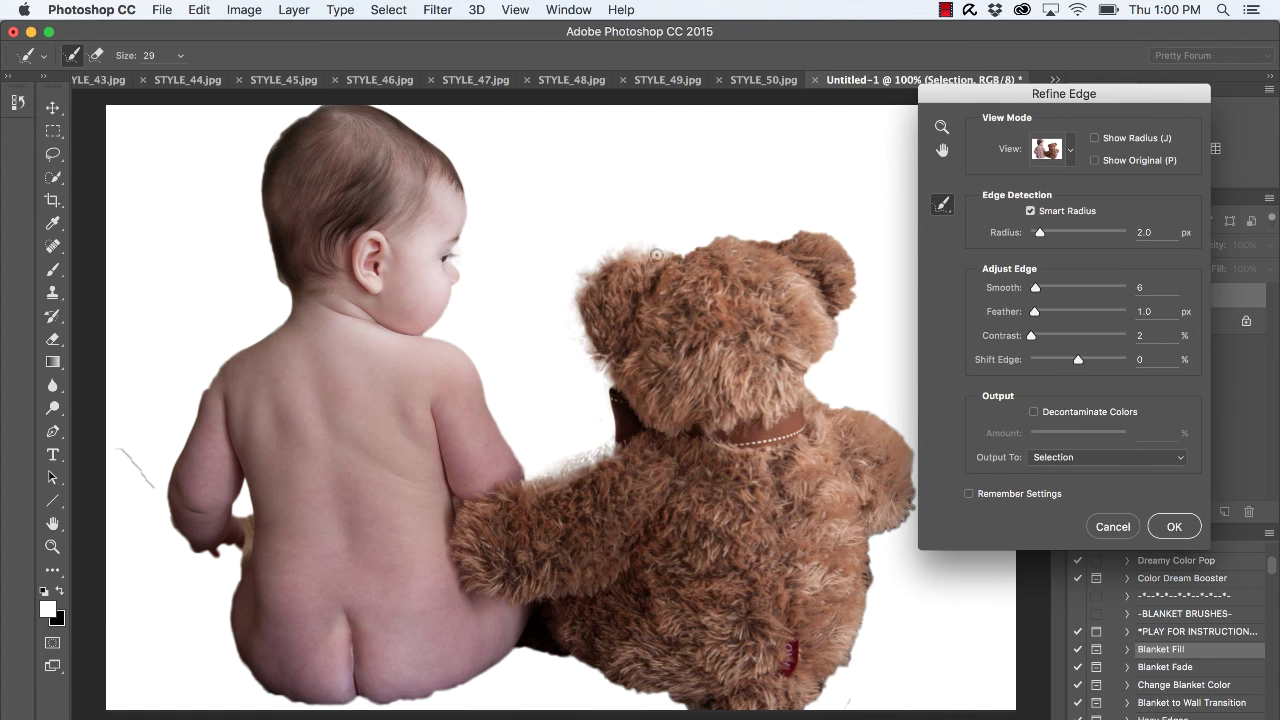
{"action": "mouse_move", "coordinate": [677, 254]}
{"action": "left_mouse_down"}
{"action": "mouse_move", "coordinate": [716, 246]}
{"action": "mouse_move", "coordinate": [652, 257]}
{"action": "mouse_move", "coordinate": [741, 242]}
{"action": "left_mouse_up"}
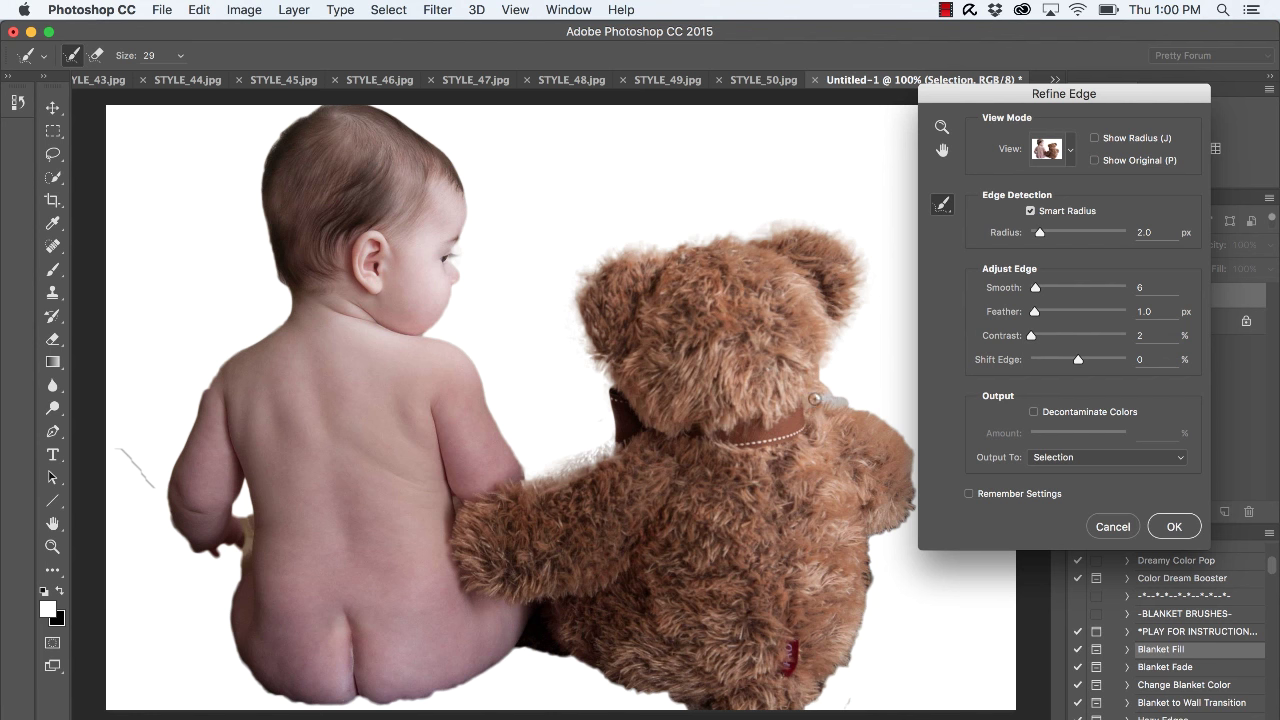
{"action": "mouse_move", "coordinate": [1084, 100]}
{"action": "left_mouse_down"}
{"action": "mouse_move", "coordinate": [1140, 100]}
{"action": "mouse_move", "coordinate": [1080, 103]}
{"action": "left_mouse_up"}
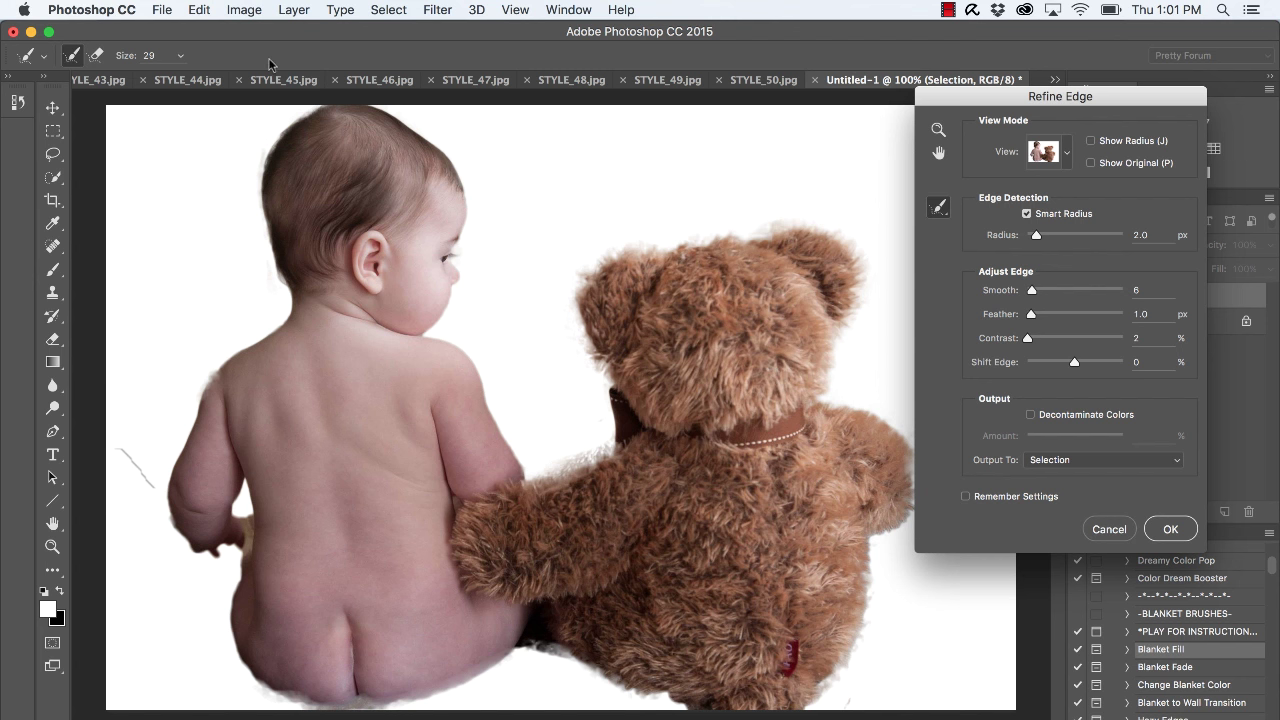
- Apply the refined edge and invert the selection so the background around the baby and teddy bear is selected
{"action": "left_click", "coordinate": [1175, 528]}
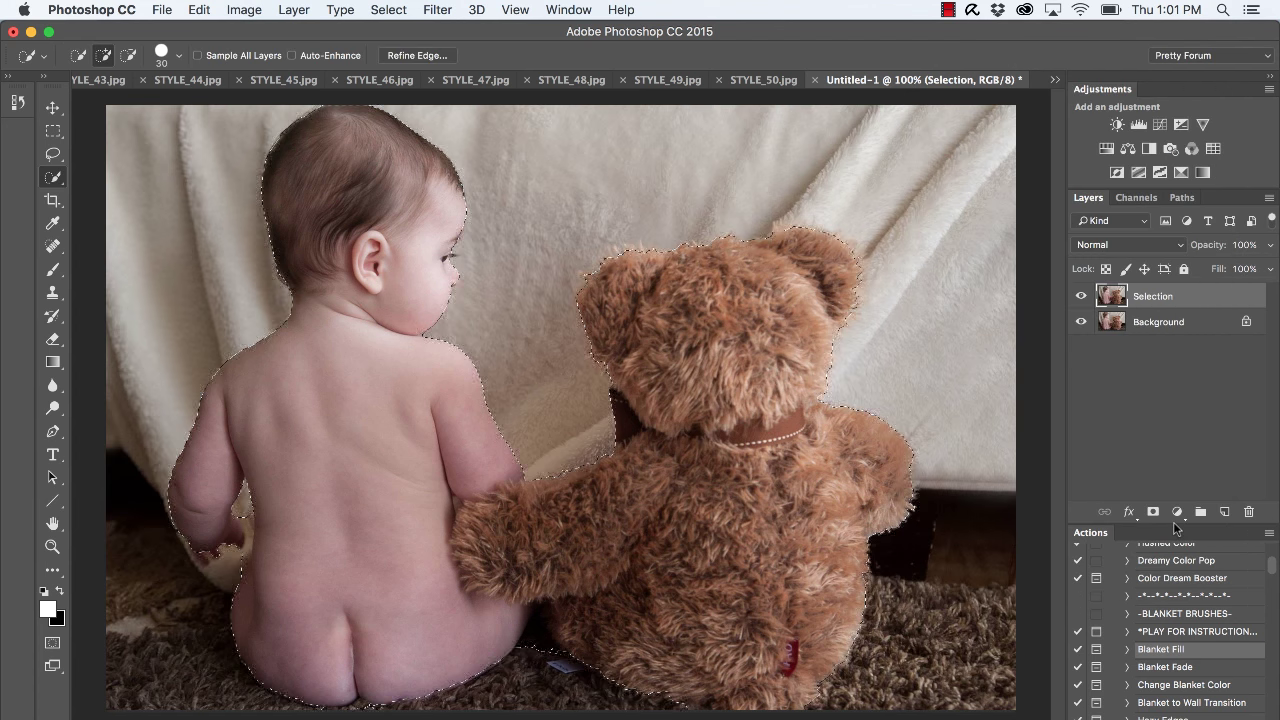
{"action": "right_click", "coordinate": [409, 266]}
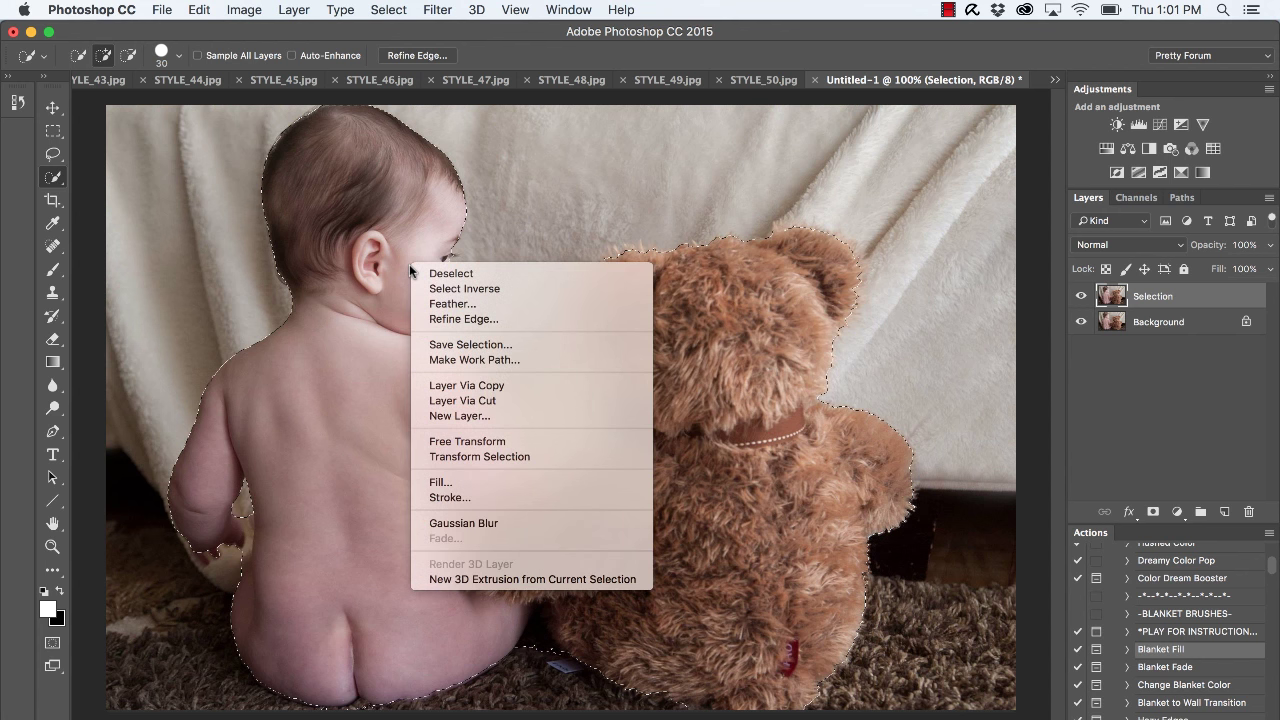
{"action": "left_click", "coordinate": [459, 289]}
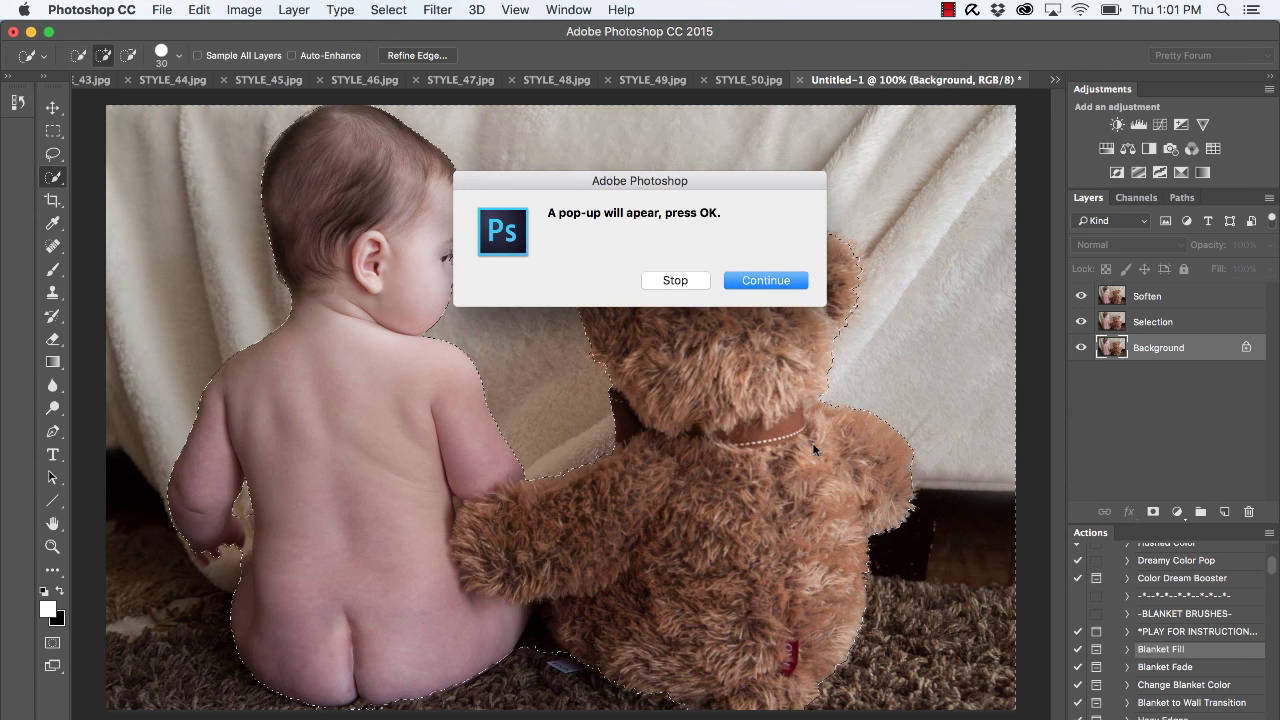
- Run the Blanket Fill action, accepting the Sample Blanket Color layer and sampling backdrop color d6d7d2 from the blanket above the bear
{"action": "left_click", "coordinate": [767, 281]}
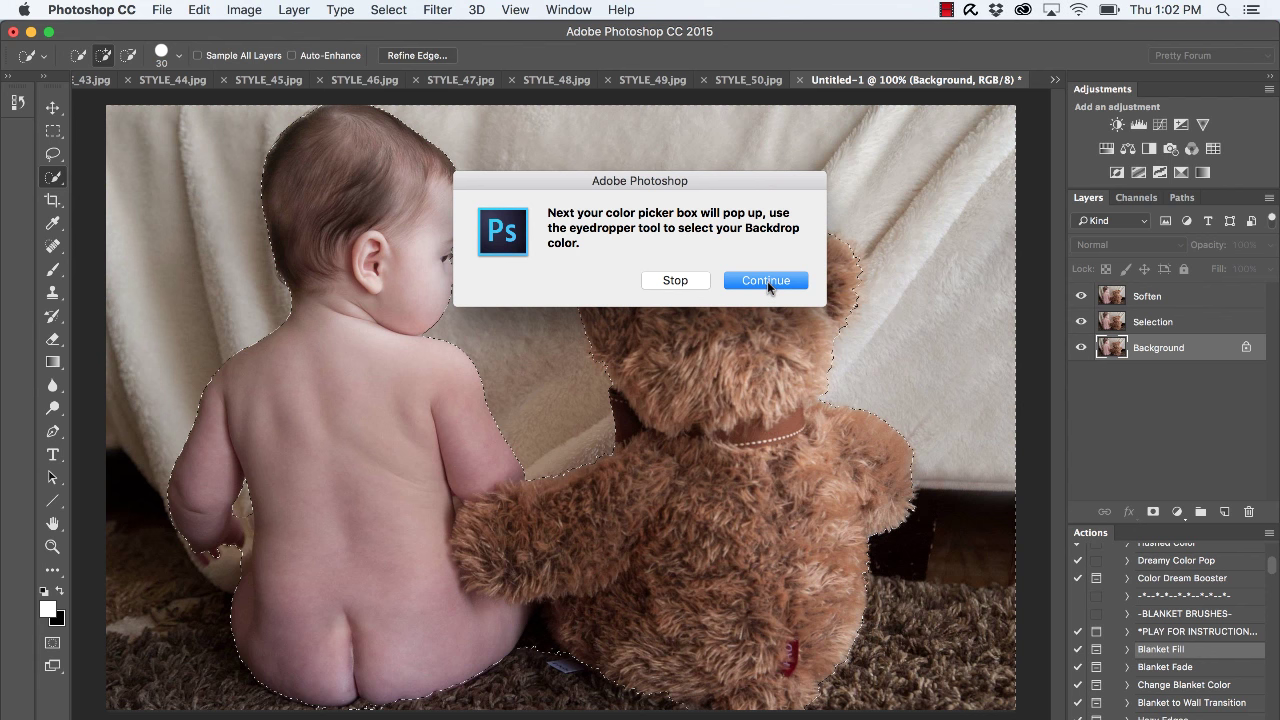
{"action": "left_click", "coordinate": [767, 281]}
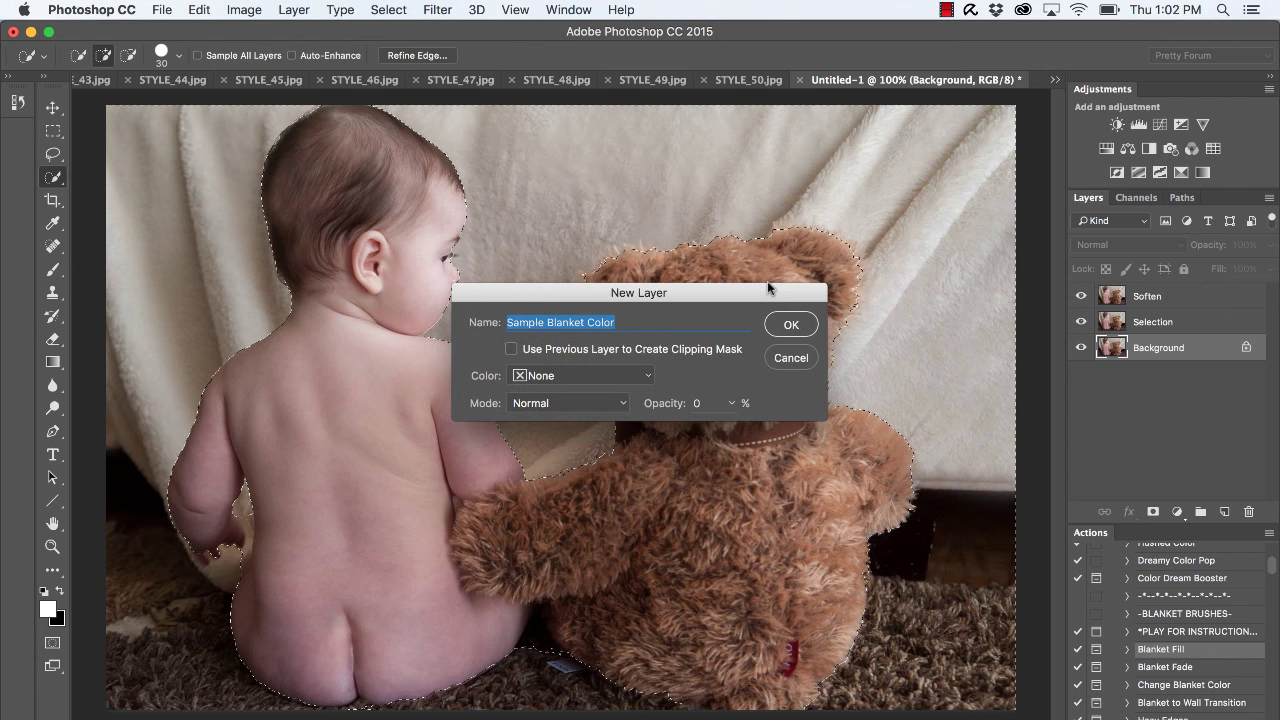
{"action": "left_click", "coordinate": [791, 326]}
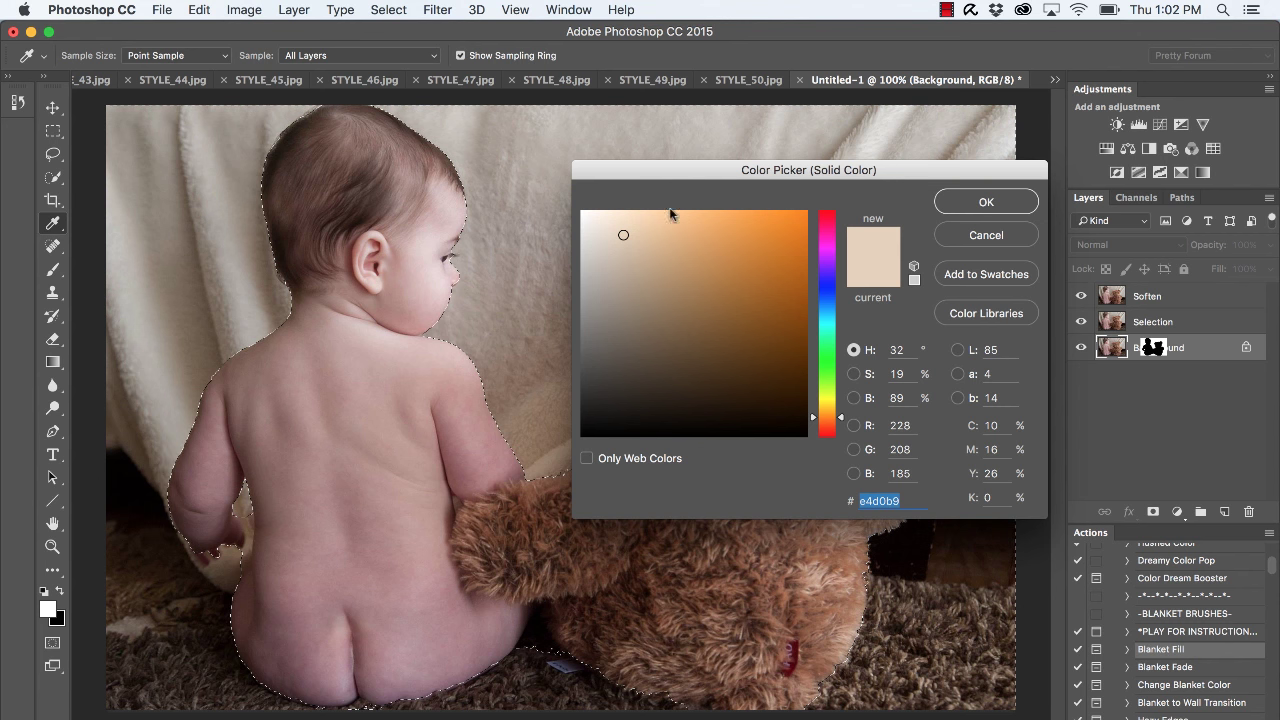
{"action": "left_click_drag", "start_coordinate": [670, 175], "coordinate": [805, 174]}
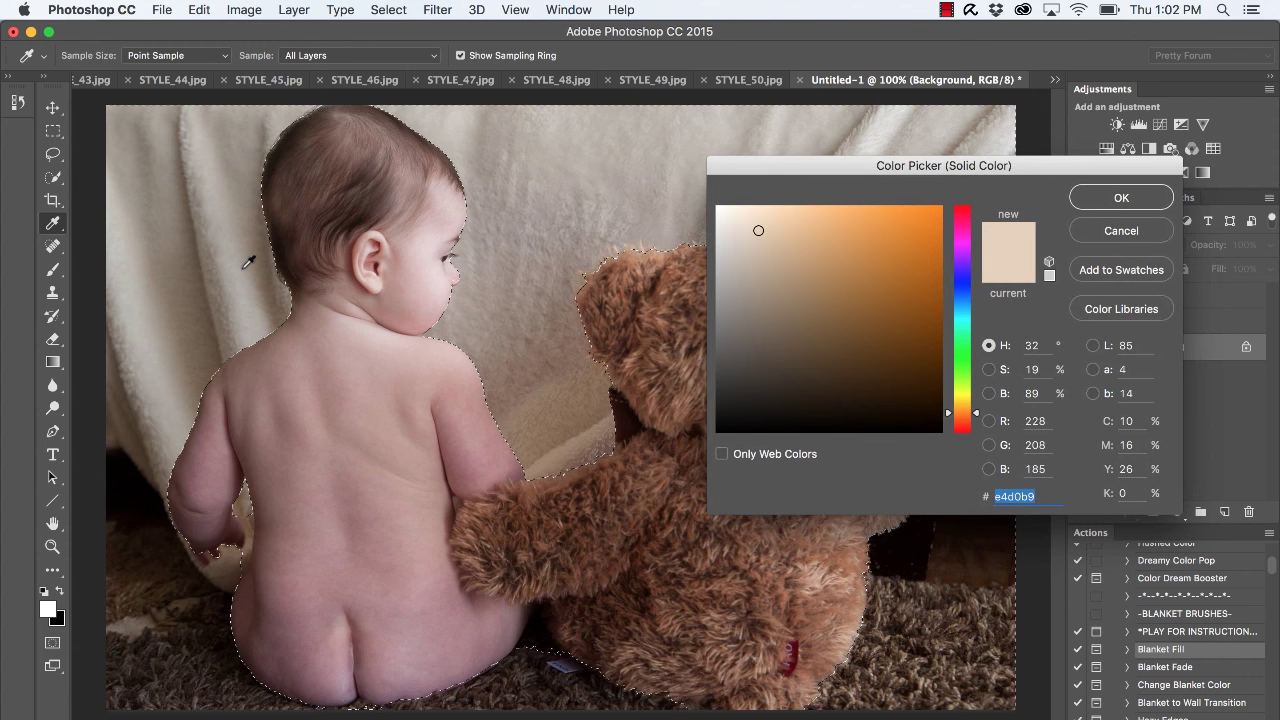
{"action": "left_click", "coordinate": [253, 329]}
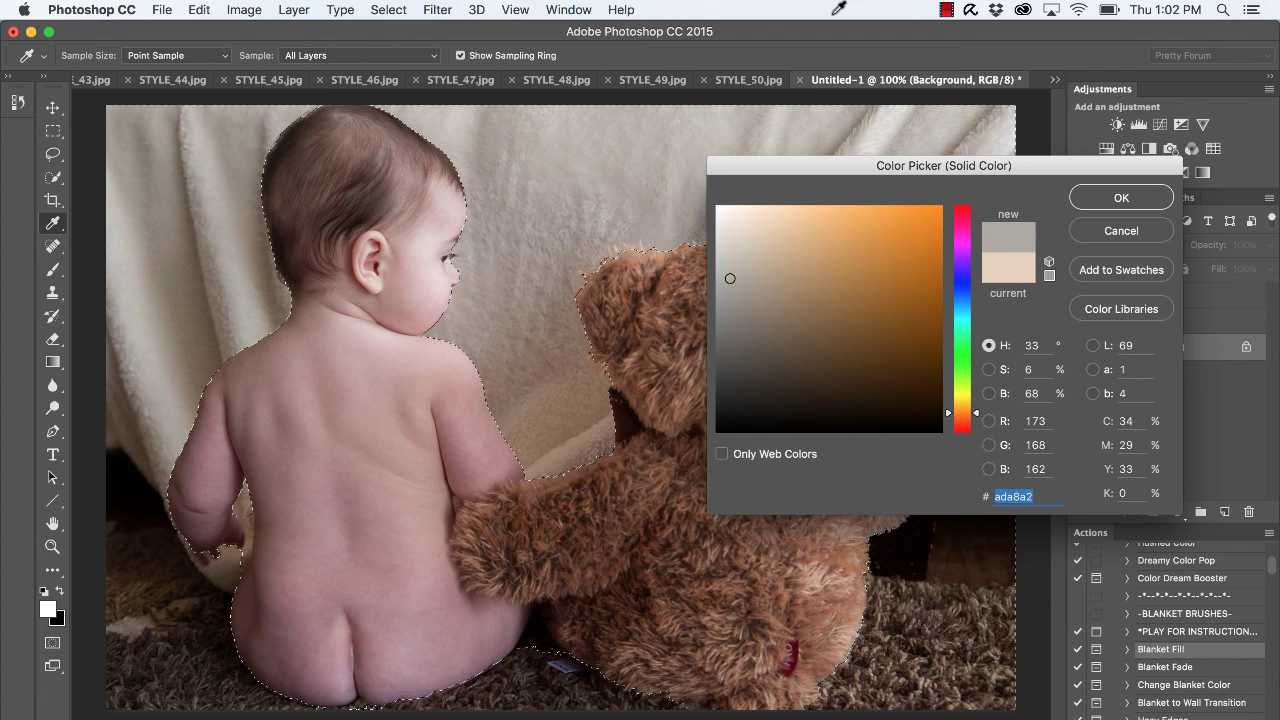
{"action": "left_click", "coordinate": [896, 121]}
{"action": "left_click", "coordinate": [895, 115]}
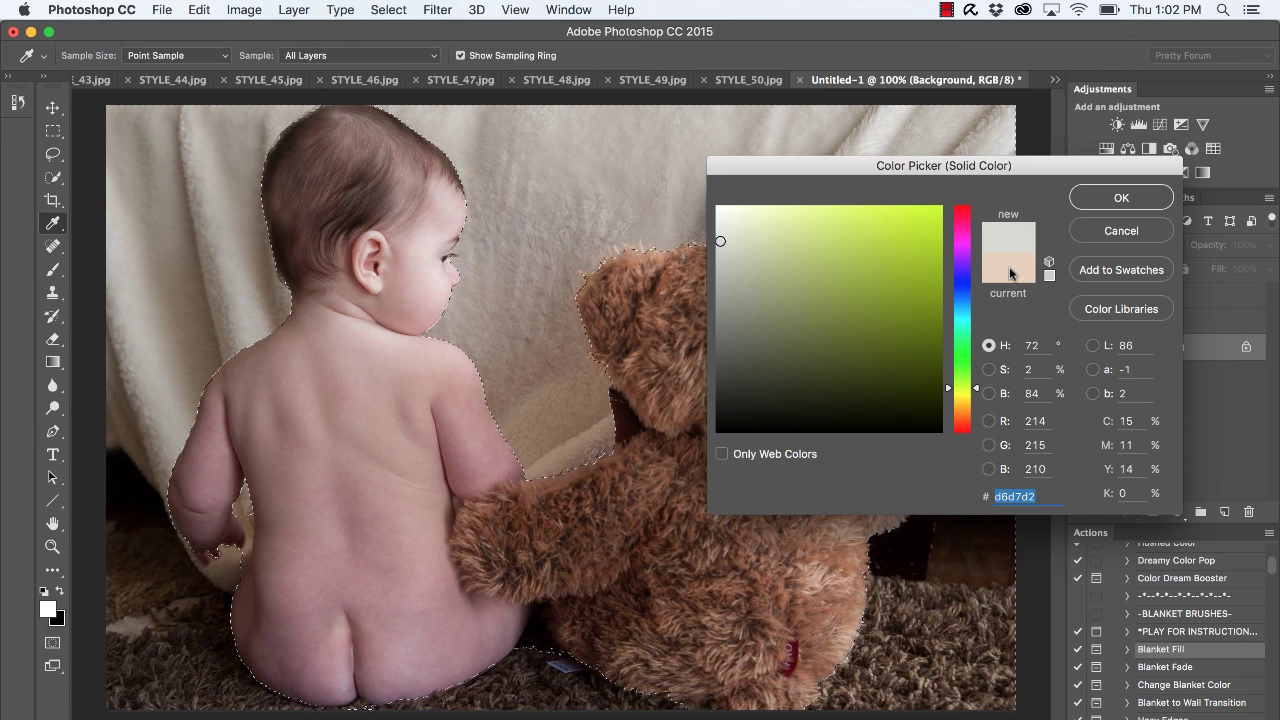
{"action": "left_click", "coordinate": [1150, 198]}
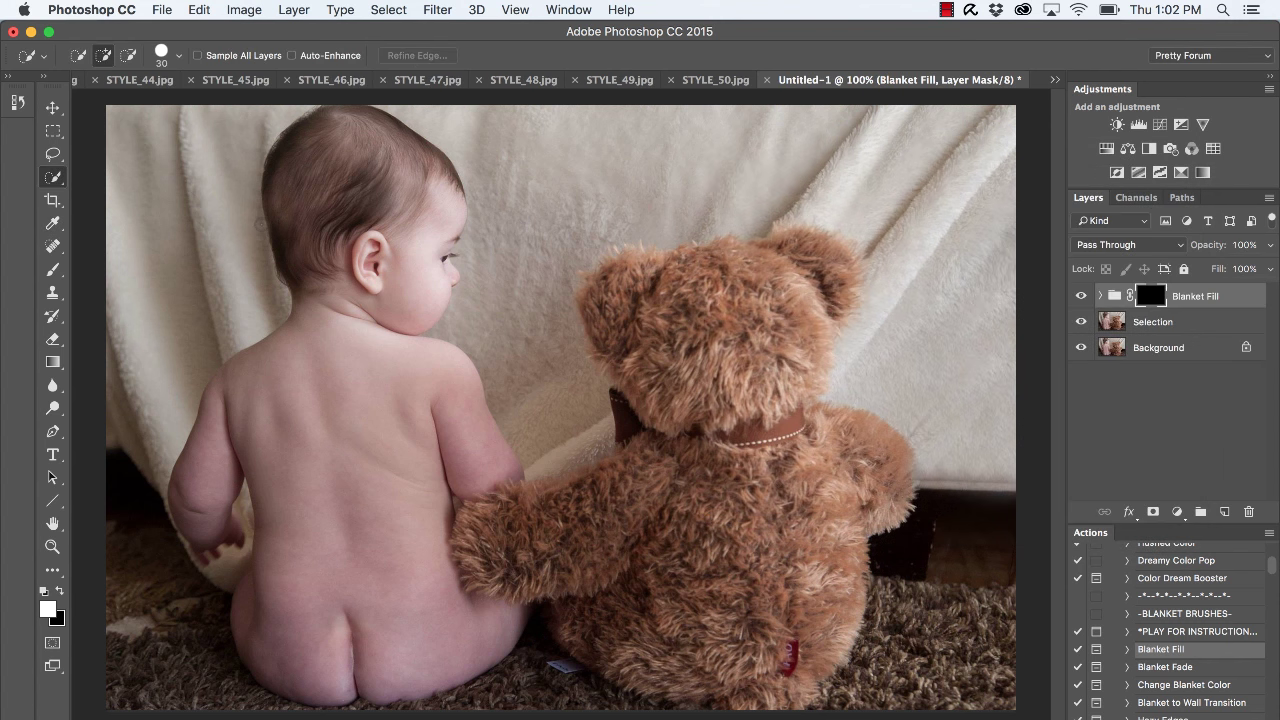
- With the Brush tool at 51% opacity, paint the Blanket Fill in over the blanket folds above and around the baby and bear
{"action": "left_click", "coordinate": [55, 269]}
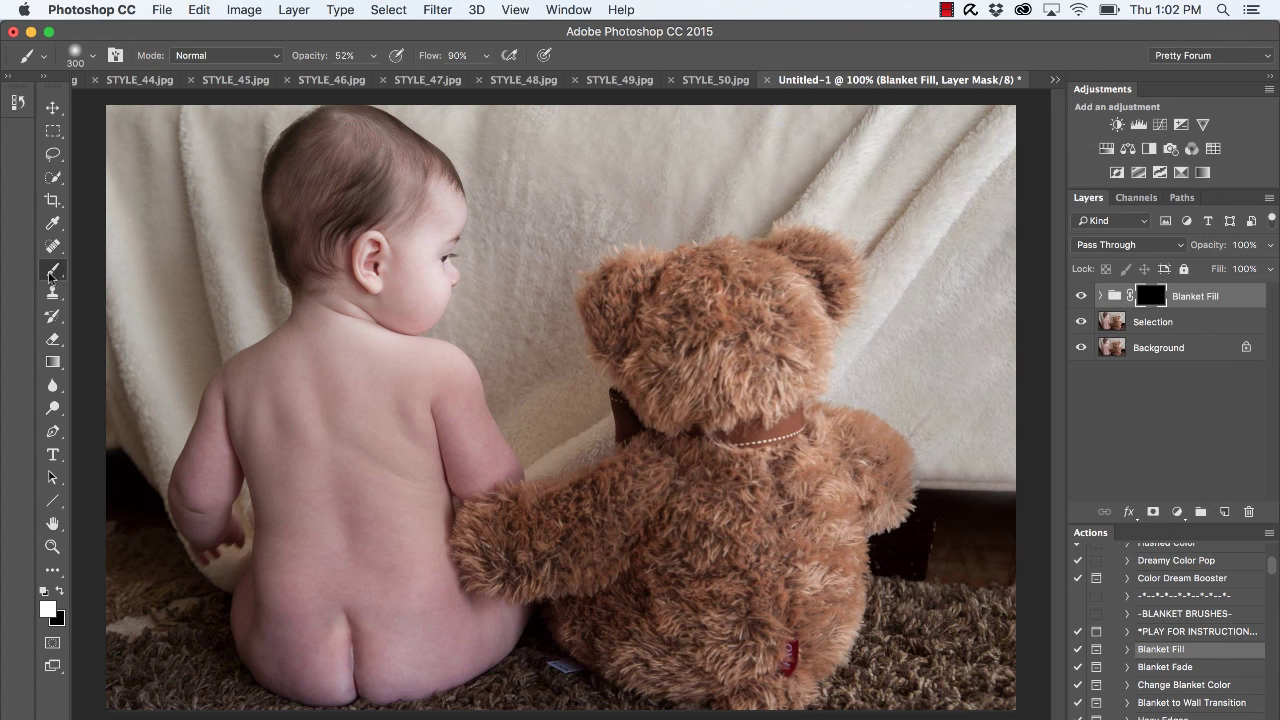
{"action": "left_click", "coordinate": [55, 269]}
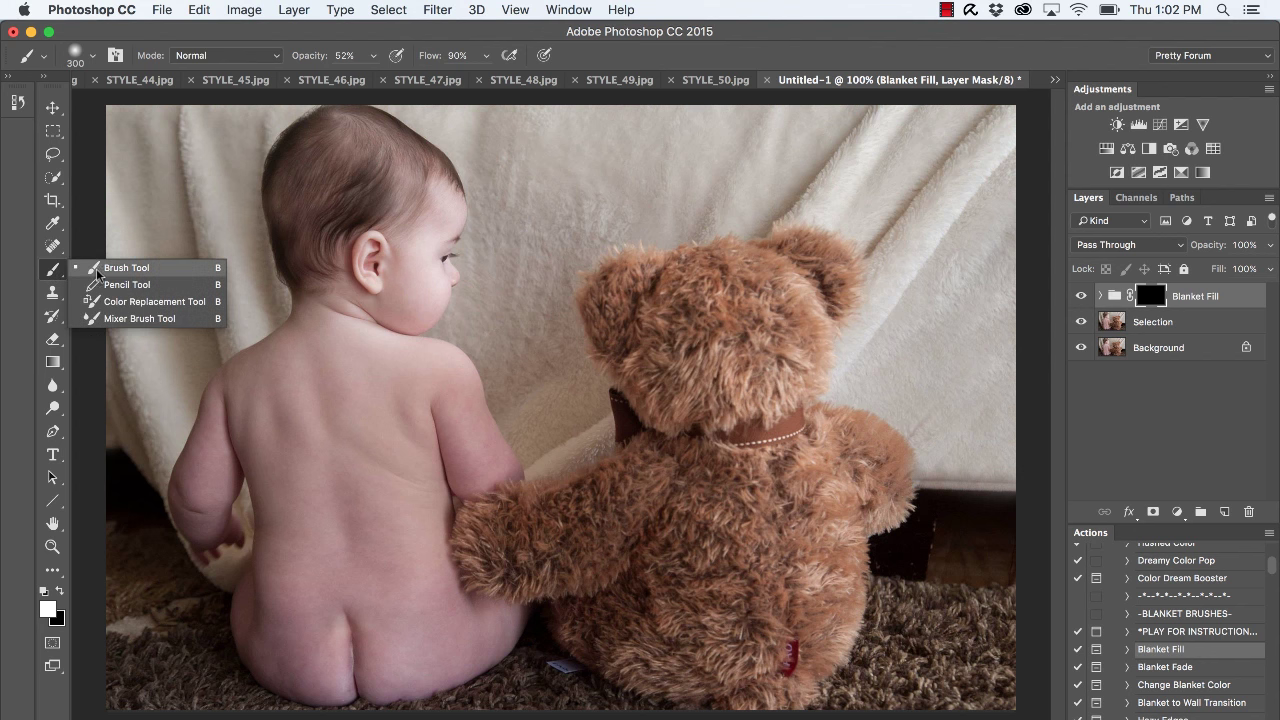
{"action": "left_click", "coordinate": [126, 267]}
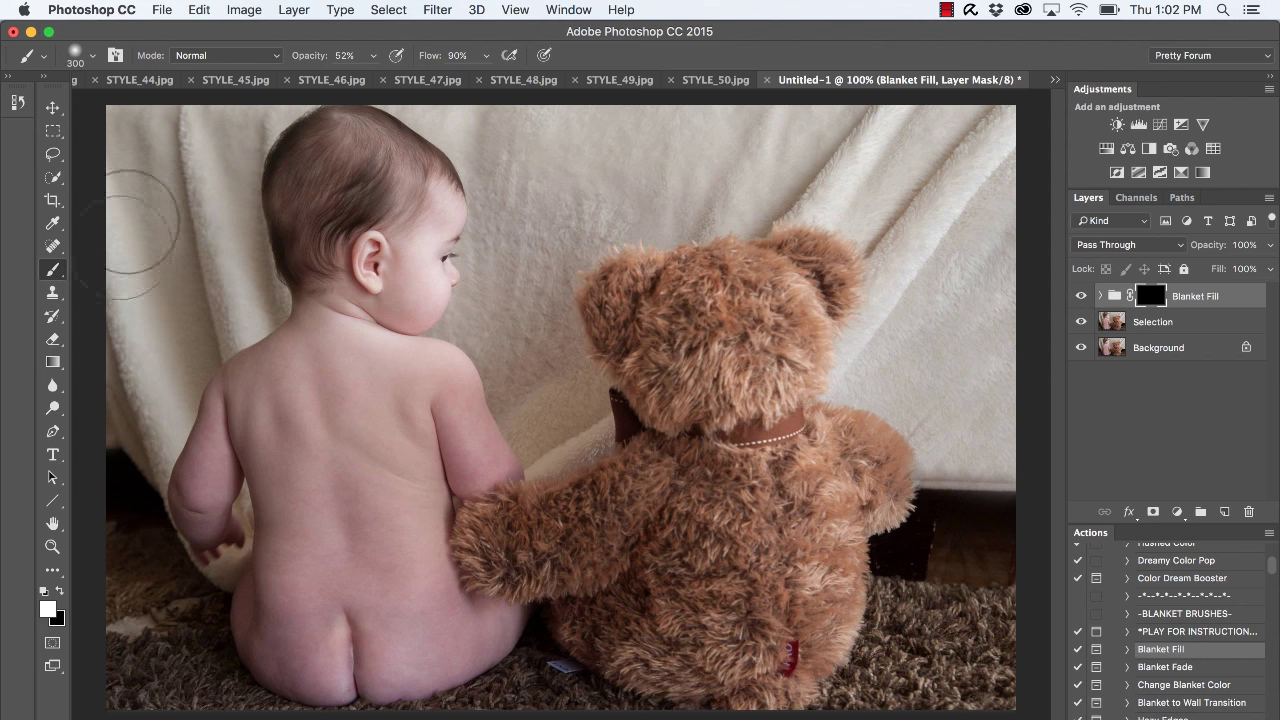
{"action": "left_click", "coordinate": [373, 57]}
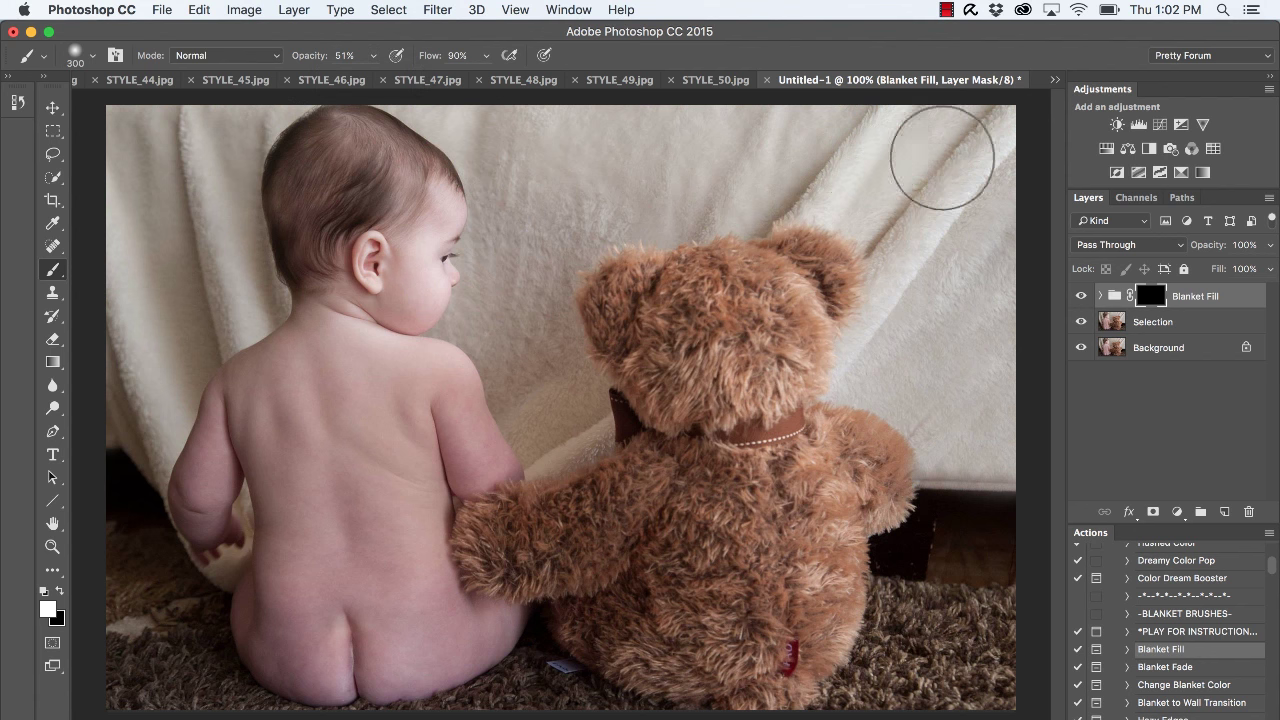
{"action": "mouse_move", "coordinate": [910, 258]}
{"action": "left_mouse_down"}
{"action": "mouse_move", "coordinate": [765, 213]}
{"action": "mouse_move", "coordinate": [806, 238]}
{"action": "mouse_move", "coordinate": [735, 242]}
{"action": "mouse_move", "coordinate": [815, 300]}
{"action": "left_mouse_up"}
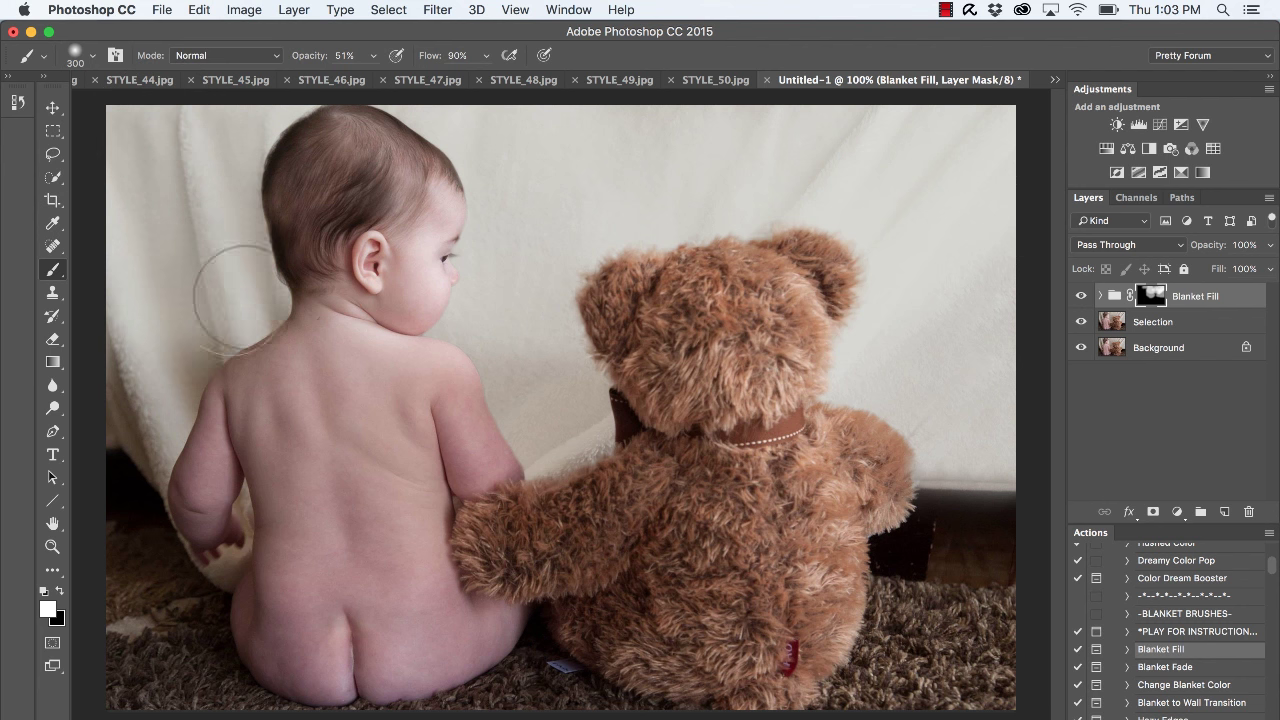
{"action": "mouse_move", "coordinate": [243, 297]}
{"action": "left_mouse_down"}
{"action": "mouse_move", "coordinate": [177, 323]}
{"action": "mouse_move", "coordinate": [140, 371]}
{"action": "mouse_move", "coordinate": [117, 457]}
{"action": "mouse_move", "coordinate": [129, 486]}
{"action": "mouse_move", "coordinate": [140, 390]}
{"action": "mouse_move", "coordinate": [150, 530]}
{"action": "mouse_move", "coordinate": [200, 580]}
{"action": "mouse_move", "coordinate": [208, 465]}
{"action": "mouse_move", "coordinate": [150, 500]}
{"action": "mouse_move", "coordinate": [120, 430]}
{"action": "mouse_move", "coordinate": [180, 465]}
{"action": "mouse_move", "coordinate": [105, 445]}
{"action": "mouse_move", "coordinate": [114, 429]}
{"action": "mouse_move", "coordinate": [129, 471]}
{"action": "mouse_move", "coordinate": [175, 518]}
{"action": "mouse_move", "coordinate": [168, 575]}
{"action": "mouse_move", "coordinate": [90, 460]}
{"action": "mouse_move", "coordinate": [110, 486]}
{"action": "mouse_move", "coordinate": [155, 347]}
{"action": "left_mouse_up"}
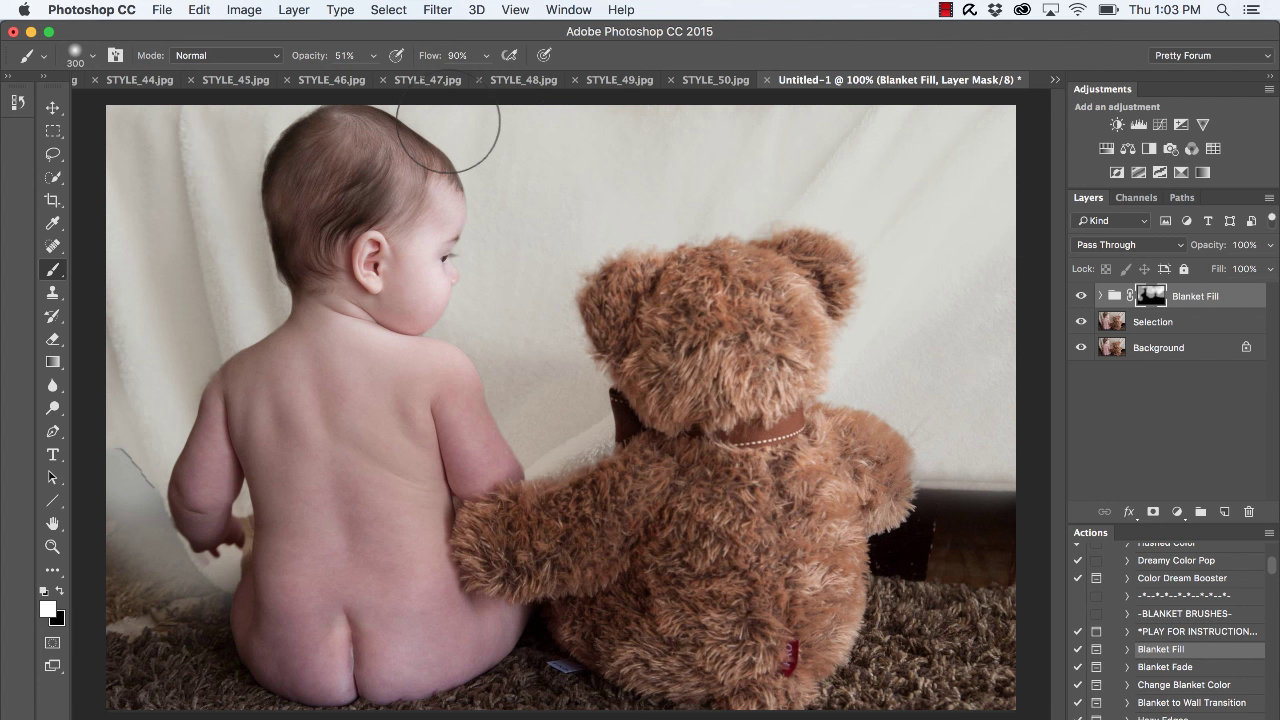
{"action": "mouse_move", "coordinate": [186, 157]}
{"action": "left_mouse_down"}
{"action": "mouse_move", "coordinate": [180, 214]}
{"action": "mouse_move", "coordinate": [143, 278]}
{"action": "mouse_move", "coordinate": [202, 147]}
{"action": "mouse_move", "coordinate": [138, 233]}
{"action": "mouse_move", "coordinate": [181, 120]}
{"action": "mouse_move", "coordinate": [111, 148]}
{"action": "mouse_move", "coordinate": [242, 106]}
{"action": "mouse_move", "coordinate": [220, 139]}
{"action": "mouse_move", "coordinate": [200, 323]}
{"action": "mouse_move", "coordinate": [273, 301]}
{"action": "mouse_move", "coordinate": [240, 294]}
{"action": "mouse_move", "coordinate": [175, 331]}
{"action": "mouse_move", "coordinate": [257, 287]}
{"action": "mouse_move", "coordinate": [182, 329]}
{"action": "mouse_move", "coordinate": [266, 256]}
{"action": "mouse_move", "coordinate": [180, 372]}
{"action": "mouse_move", "coordinate": [148, 446]}
{"action": "mouse_move", "coordinate": [214, 310]}
{"action": "mouse_move", "coordinate": [226, 205]}
{"action": "mouse_move", "coordinate": [152, 268]}
{"action": "mouse_move", "coordinate": [86, 377]}
{"action": "mouse_move", "coordinate": [170, 265]}
{"action": "mouse_move", "coordinate": [220, 152]}
{"action": "mouse_move", "coordinate": [180, 165]}
{"action": "mouse_move", "coordinate": [104, 282]}
{"action": "mouse_move", "coordinate": [152, 165]}
{"action": "mouse_move", "coordinate": [130, 148]}
{"action": "mouse_move", "coordinate": [113, 406]}
{"action": "mouse_move", "coordinate": [135, 340]}
{"action": "mouse_move", "coordinate": [103, 492]}
{"action": "mouse_move", "coordinate": [262, 237]}
{"action": "mouse_move", "coordinate": [303, 202]}
{"action": "mouse_move", "coordinate": [282, 250]}
{"action": "mouse_move", "coordinate": [281, 319]}
{"action": "mouse_move", "coordinate": [237, 180]}
{"action": "left_mouse_up"}
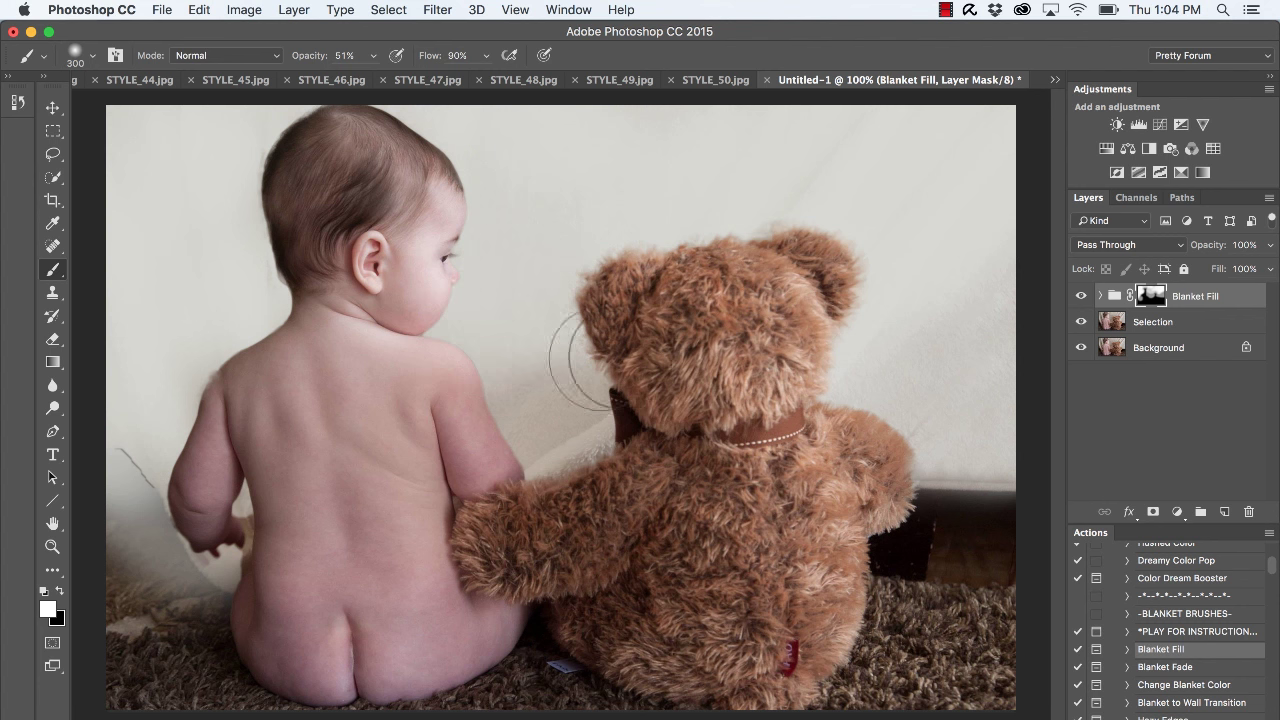
- Brush the fill in between the baby and bear, over the dark gap beside the bear's arm and beside the baby's outer arm
{"action": "mouse_move", "coordinate": [582, 361]}
{"action": "left_mouse_down"}
{"action": "mouse_move", "coordinate": [519, 427]}
{"action": "mouse_move", "coordinate": [637, 407]}
{"action": "mouse_move", "coordinate": [556, 437]}
{"action": "left_mouse_up"}
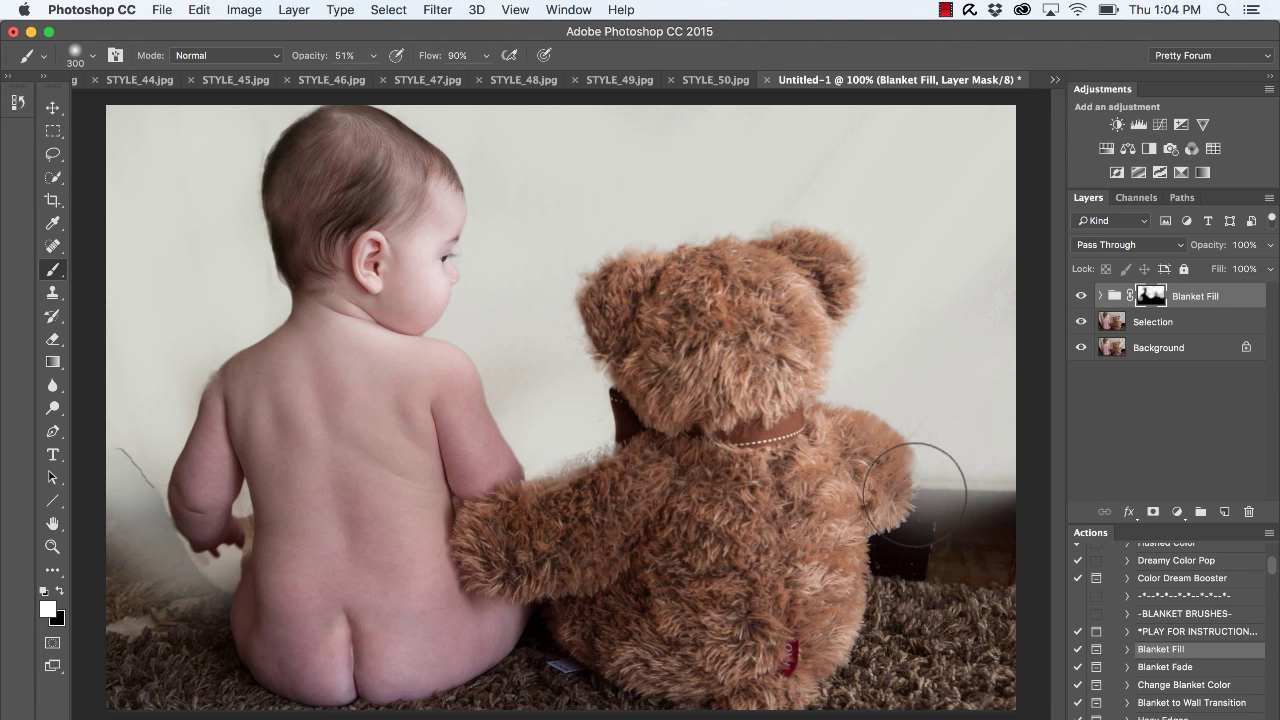
{"action": "mouse_move", "coordinate": [964, 491]}
{"action": "left_mouse_down"}
{"action": "mouse_move", "coordinate": [920, 495]}
{"action": "mouse_move", "coordinate": [880, 560]}
{"action": "mouse_move", "coordinate": [957, 529]}
{"action": "mouse_move", "coordinate": [962, 555]}
{"action": "mouse_move", "coordinate": [976, 507]}
{"action": "mouse_move", "coordinate": [957, 491]}
{"action": "mouse_move", "coordinate": [894, 534]}
{"action": "mouse_move", "coordinate": [971, 543]}
{"action": "mouse_move", "coordinate": [965, 552]}
{"action": "mouse_move", "coordinate": [903, 543]}
{"action": "mouse_move", "coordinate": [971, 534]}
{"action": "mouse_move", "coordinate": [970, 503]}
{"action": "mouse_move", "coordinate": [951, 543]}
{"action": "left_mouse_up"}
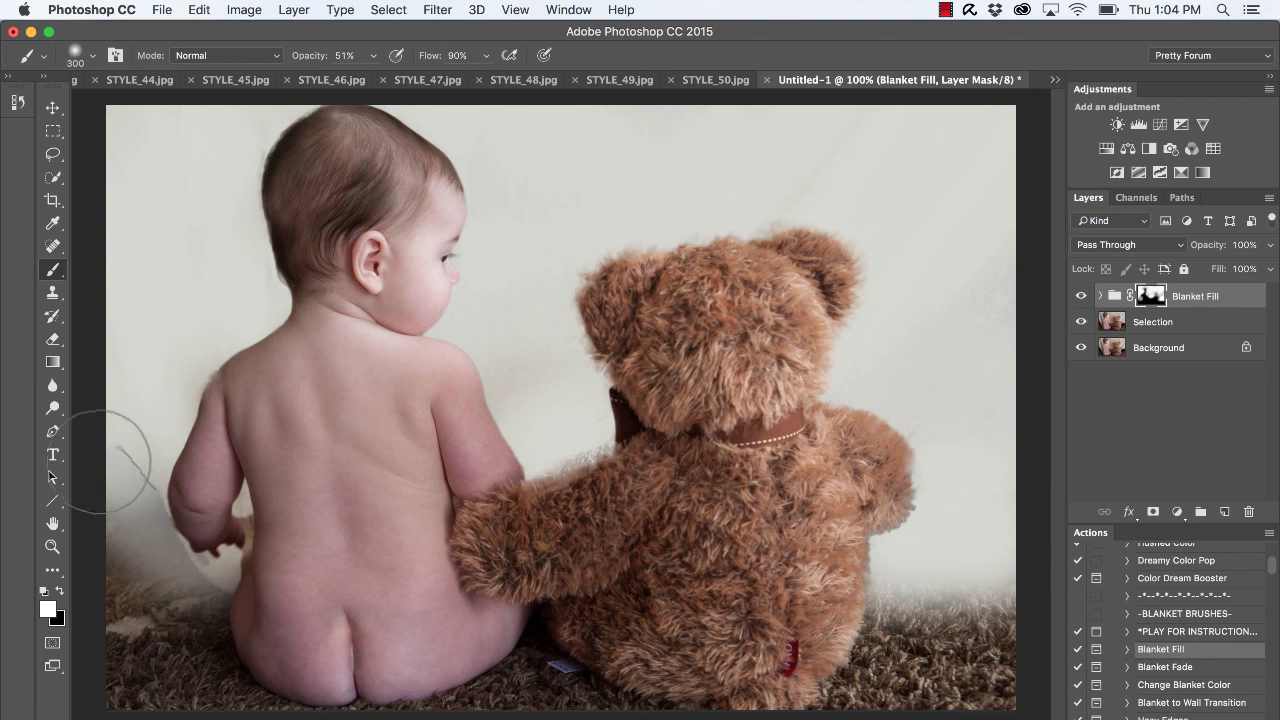
{"action": "mouse_move", "coordinate": [110, 465]}
{"action": "left_mouse_down"}
{"action": "mouse_move", "coordinate": [112, 510]}
{"action": "mouse_move", "coordinate": [136, 552]}
{"action": "mouse_move", "coordinate": [128, 486]}
{"action": "mouse_move", "coordinate": [143, 486]}
{"action": "mouse_move", "coordinate": [160, 552]}
{"action": "mouse_move", "coordinate": [202, 552]}
{"action": "mouse_move", "coordinate": [178, 565]}
{"action": "mouse_move", "coordinate": [137, 457]}
{"action": "mouse_move", "coordinate": [85, 555]}
{"action": "left_mouse_up"}
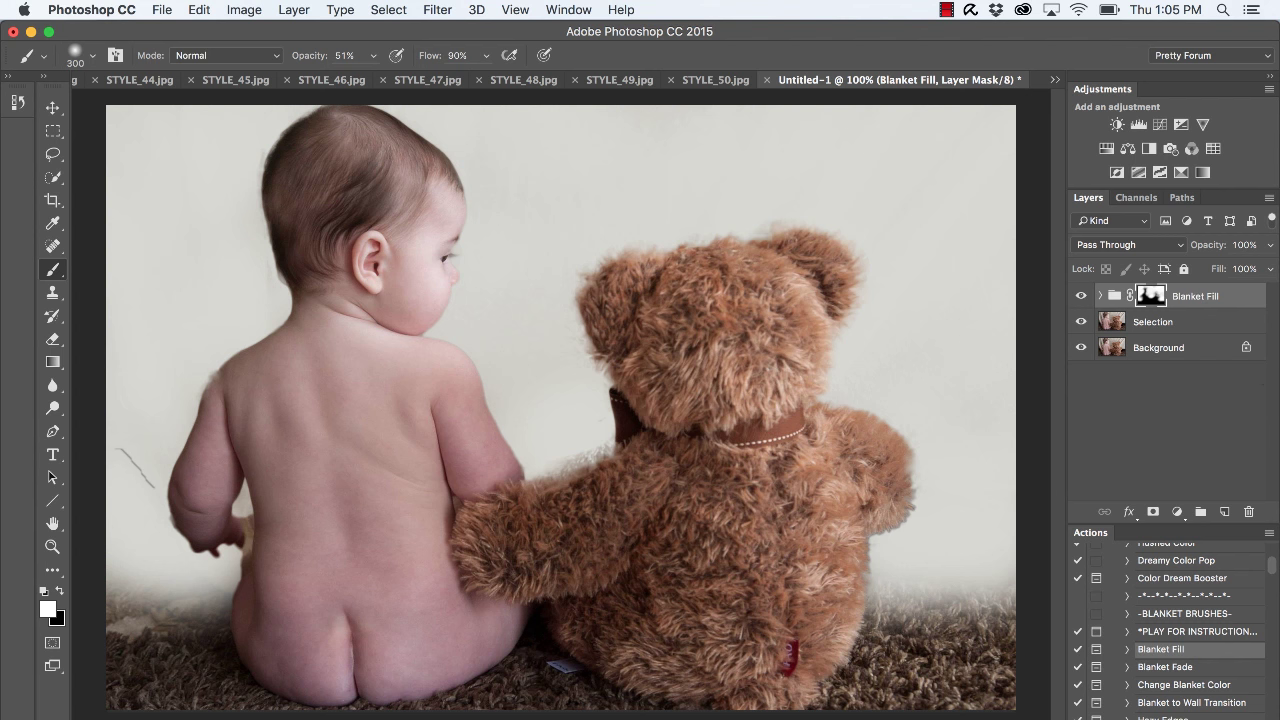
- Run the Blanket Fill action again without a selection, sampling d4d5cf from the smoothed backdrop above the bear
{"action": "left_click", "coordinate": [766, 285]}
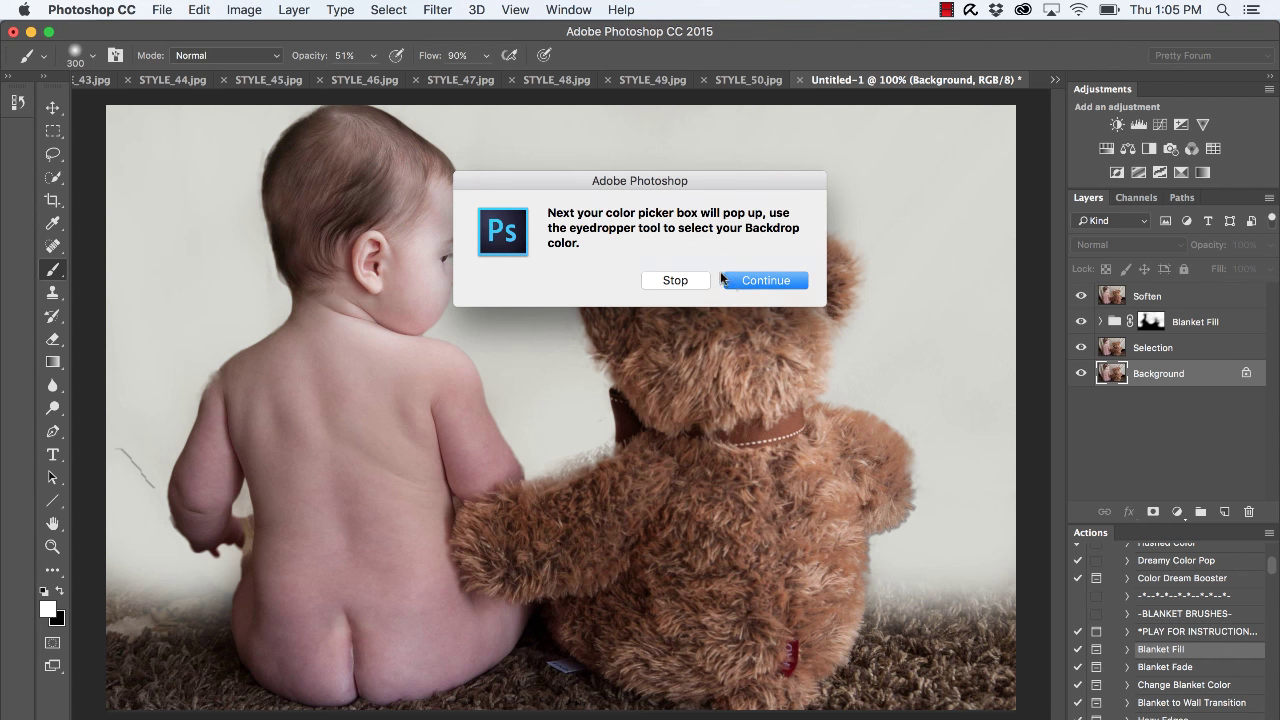
{"action": "left_click", "coordinate": [735, 280]}
{"action": "left_click", "coordinate": [785, 324]}
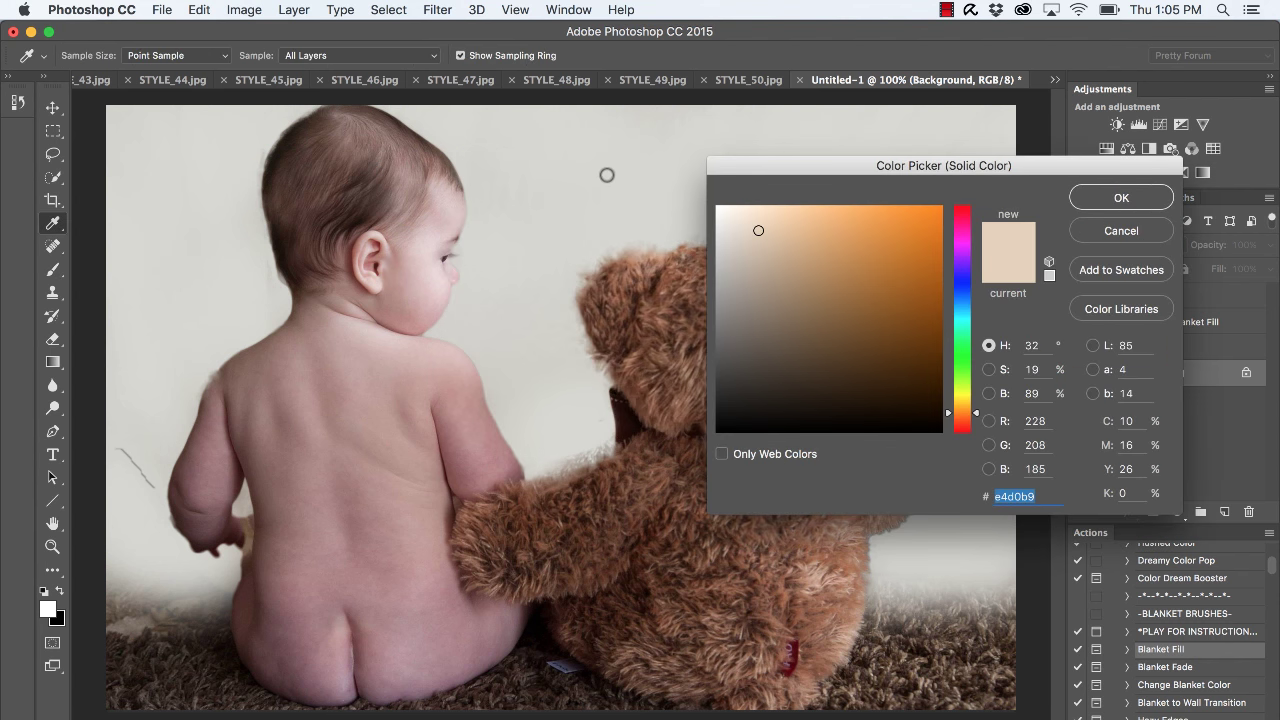
{"action": "left_click", "coordinate": [609, 170]}
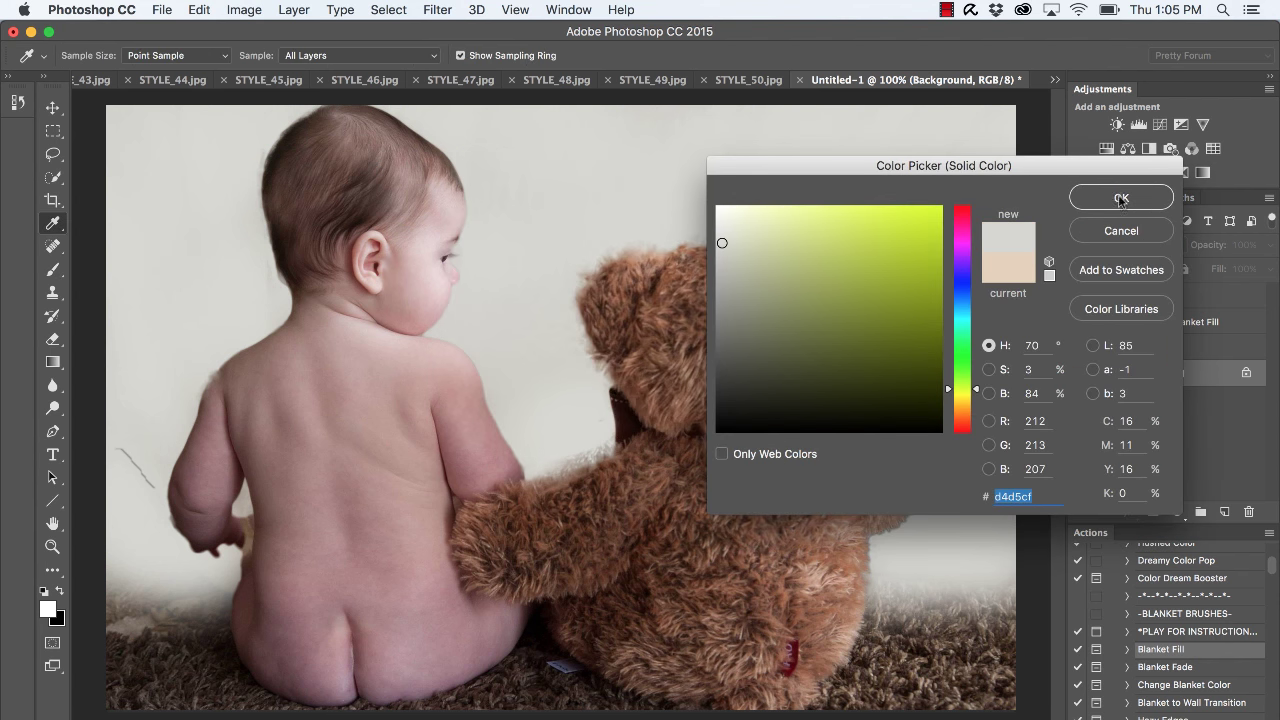
{"action": "left_click", "coordinate": [1121, 200]}
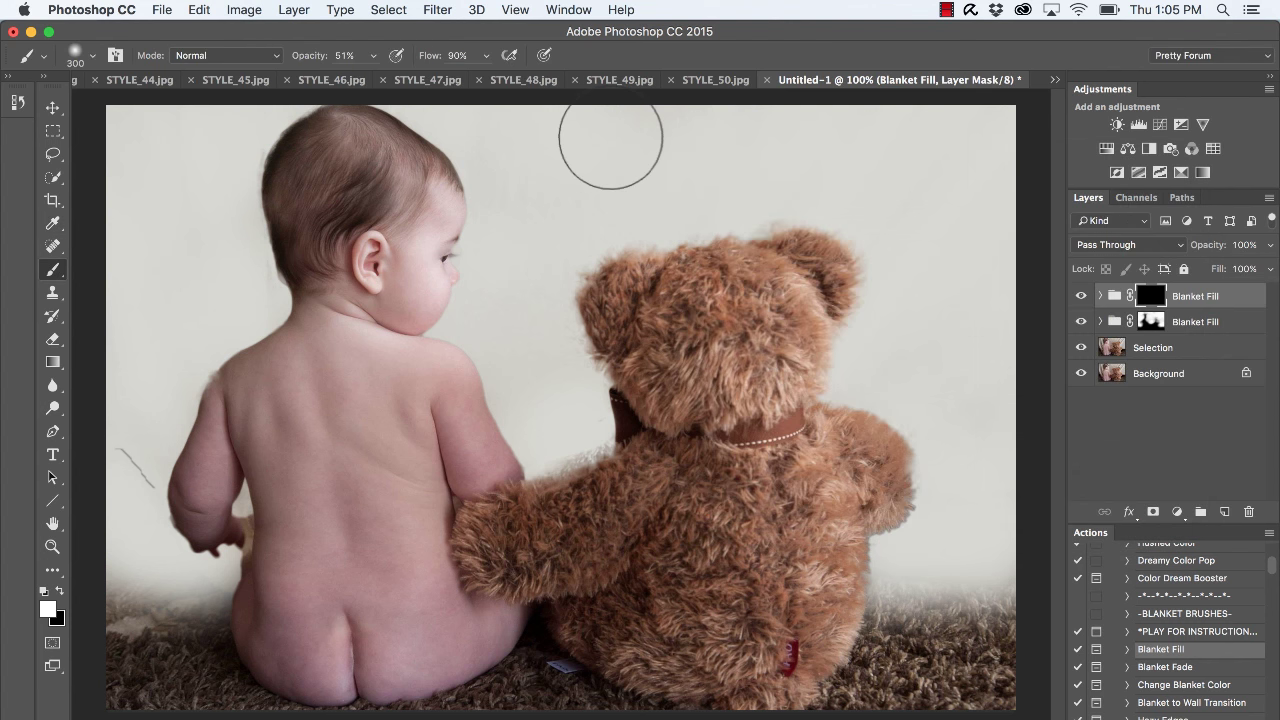
- Reduce the brush size to 175 and paint the second fill over the stray line beside the baby's arm and across the baby's shoulder
{"action": "key", "text": "bracketleft"}
{"action": "key", "text": "bracketleft"}
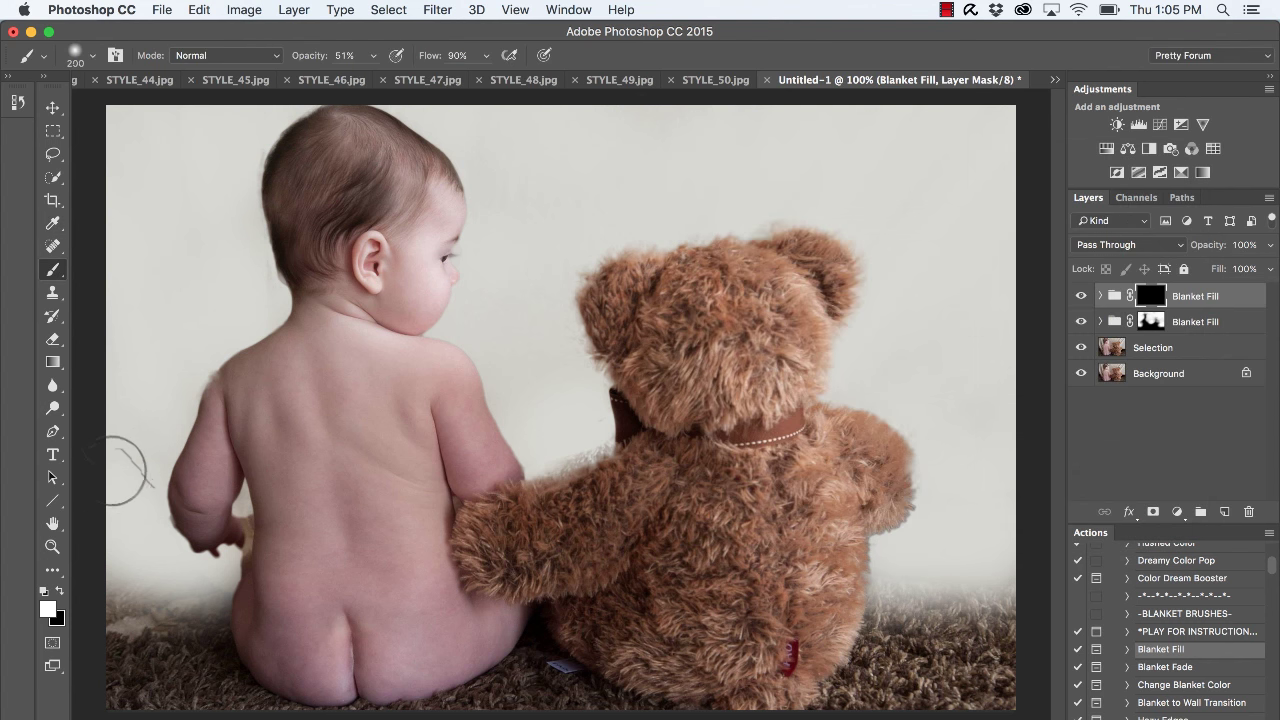
{"action": "key", "text": "bracketleft"}
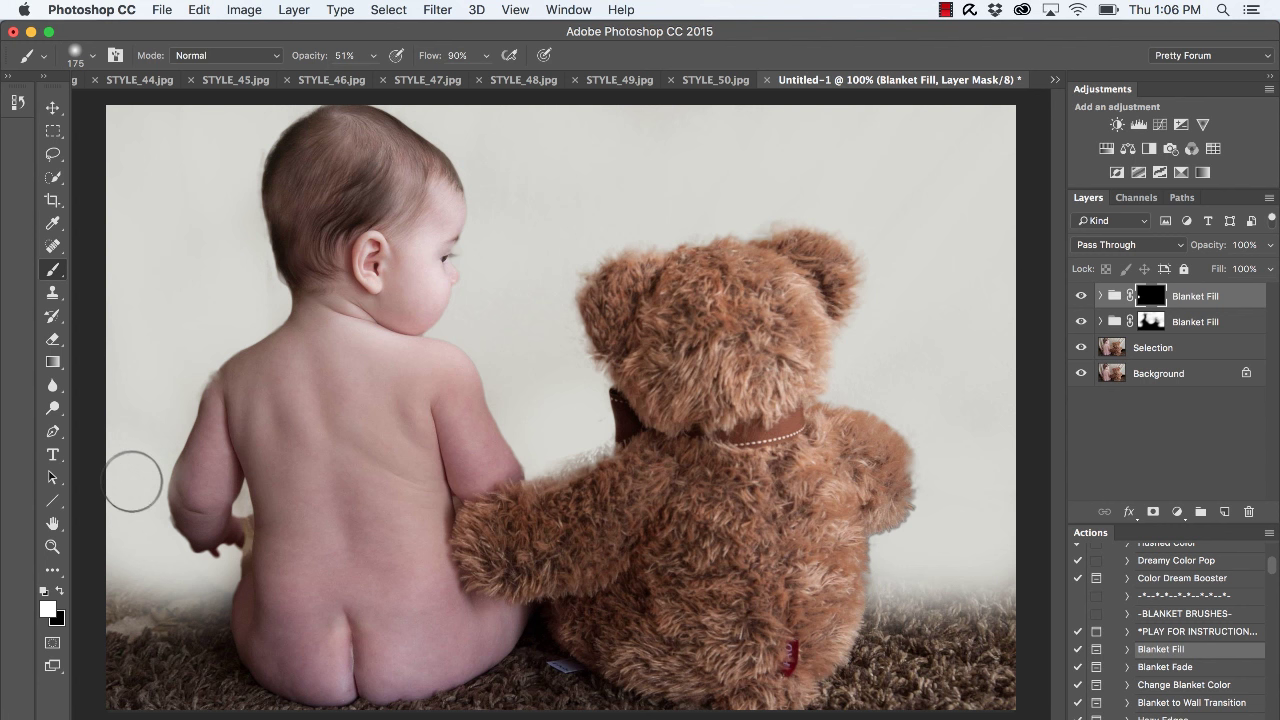
{"action": "mouse_move", "coordinate": [166, 377]}
{"action": "left_mouse_down"}
{"action": "mouse_move", "coordinate": [289, 370]}
{"action": "mouse_move", "coordinate": [337, 384]}
{"action": "mouse_move", "coordinate": [245, 392]}
{"action": "left_mouse_up"}
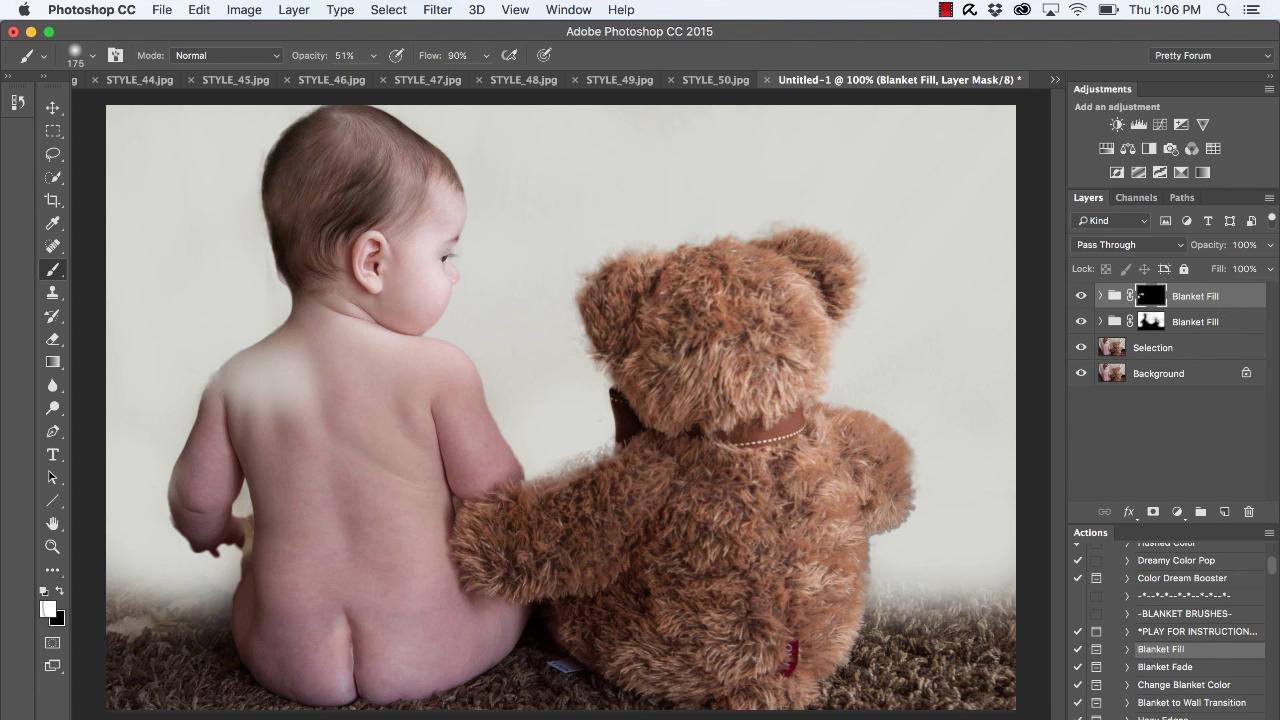
- Paint black on the mask to clear the fill from the baby's shoulder, and clean the arm's edge in white with a size 45 brush
{"action": "left_click", "coordinate": [61, 594]}
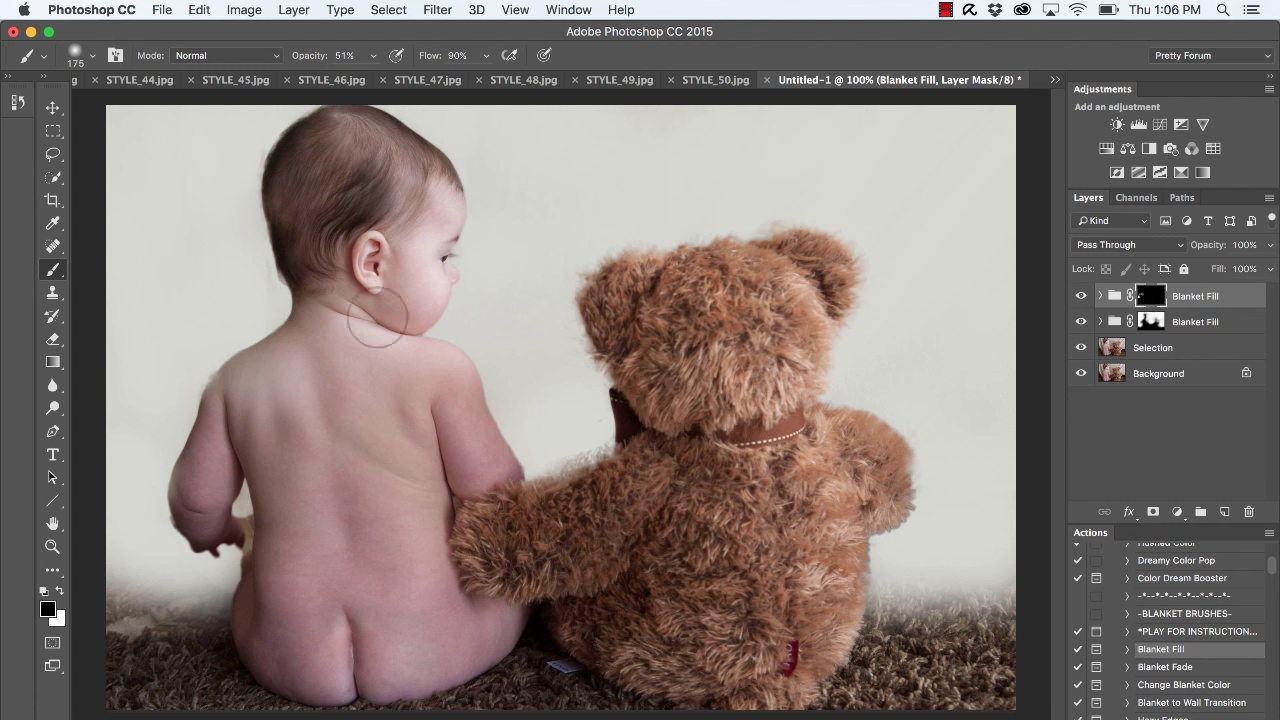
{"action": "left_click", "coordinate": [61, 593]}
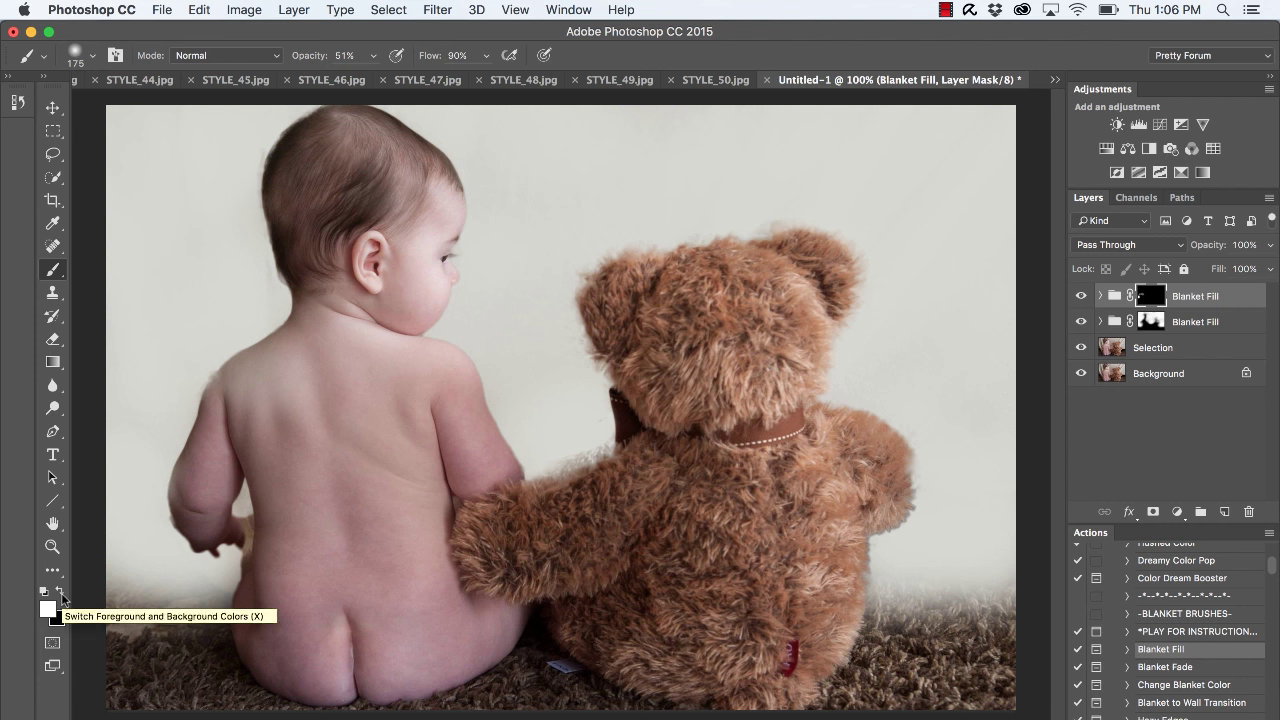
{"action": "left_click", "coordinate": [61, 593]}
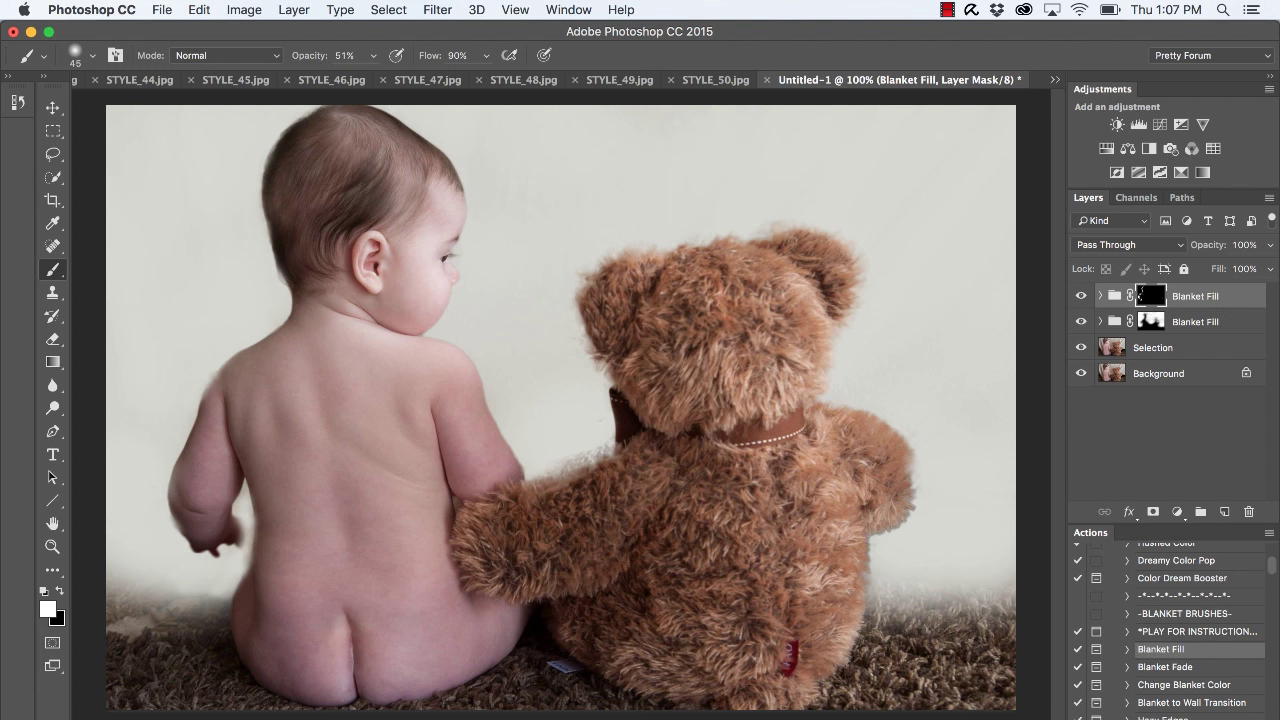
- Run the Blanket to Wall Transition action and accept the new Sample Blanket Color layer with its default settings
{"action": "left_click", "coordinate": [1155, 667]}
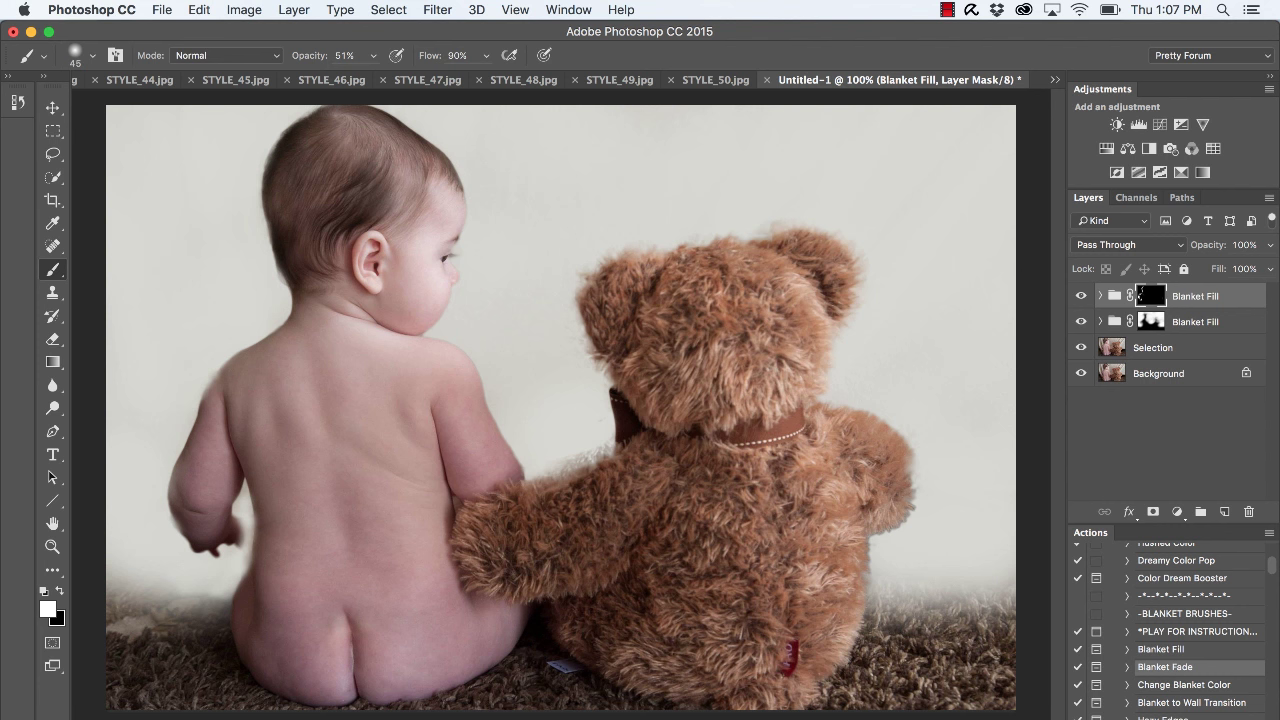
{"action": "scroll", "coordinate": [1187, 652], "scroll_direction": "down", "scroll_amount": 3}
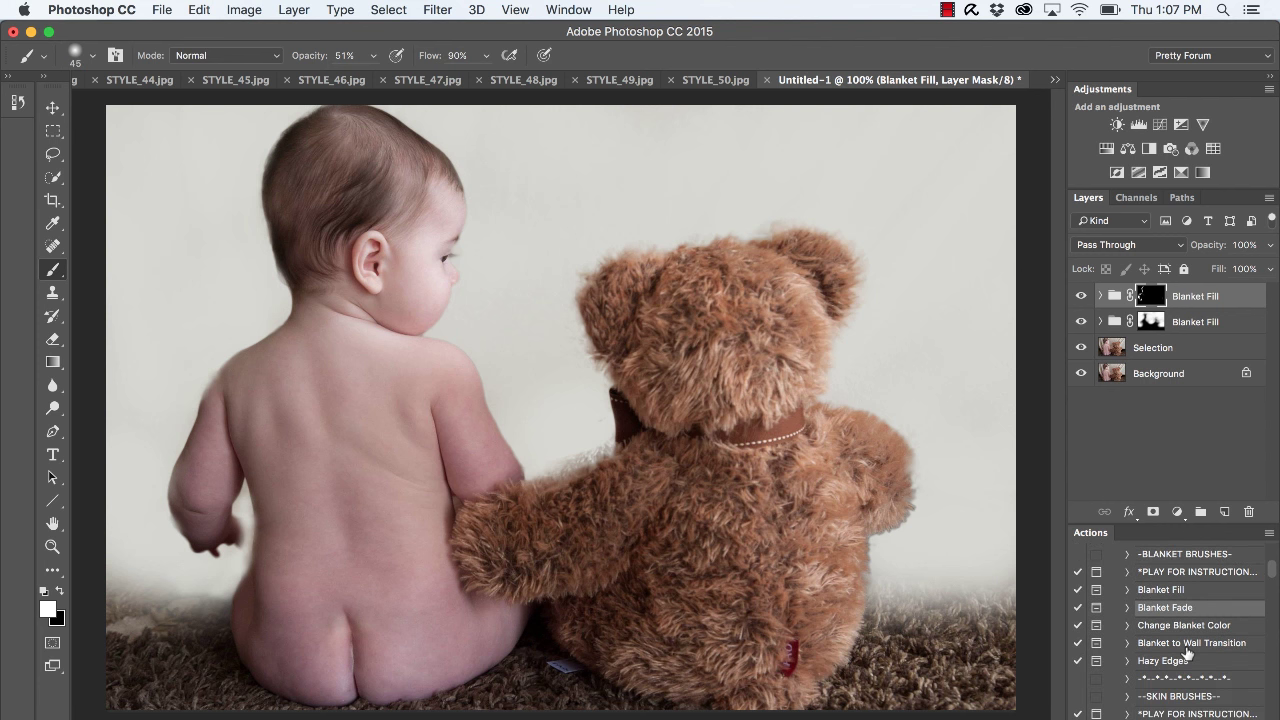
{"action": "left_click", "coordinate": [1178, 646]}
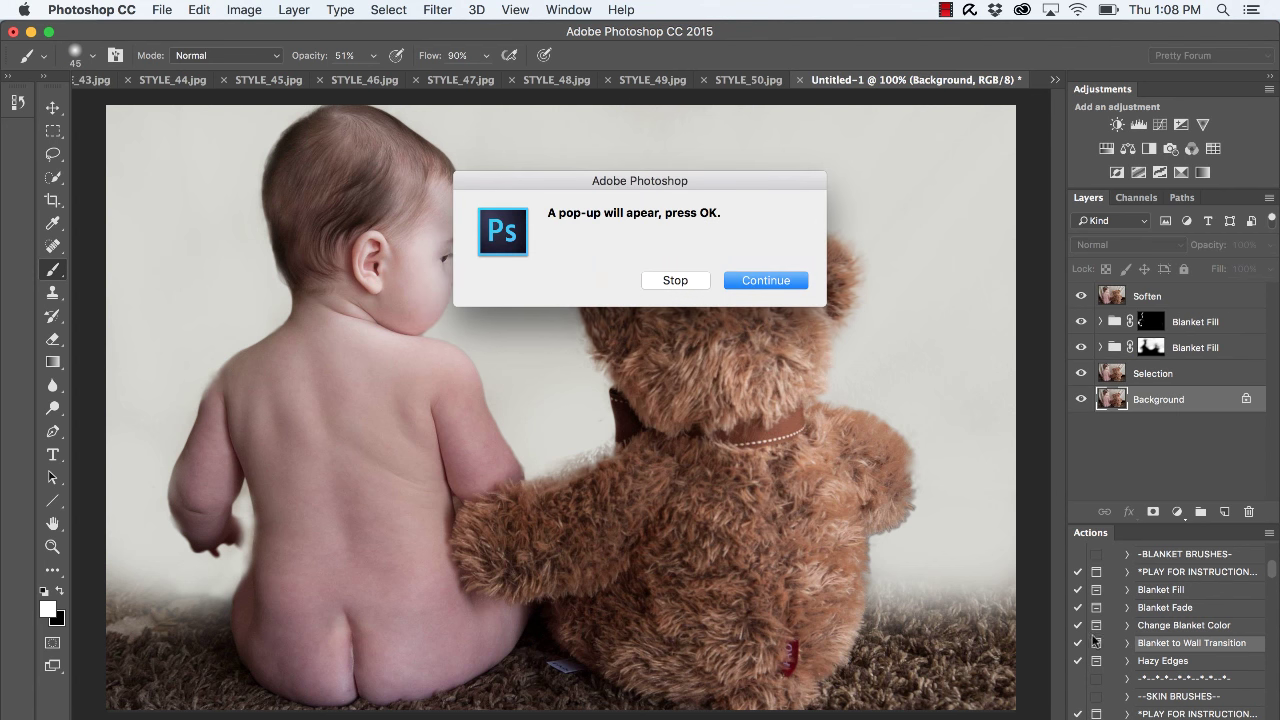
{"action": "left_click", "coordinate": [747, 284]}
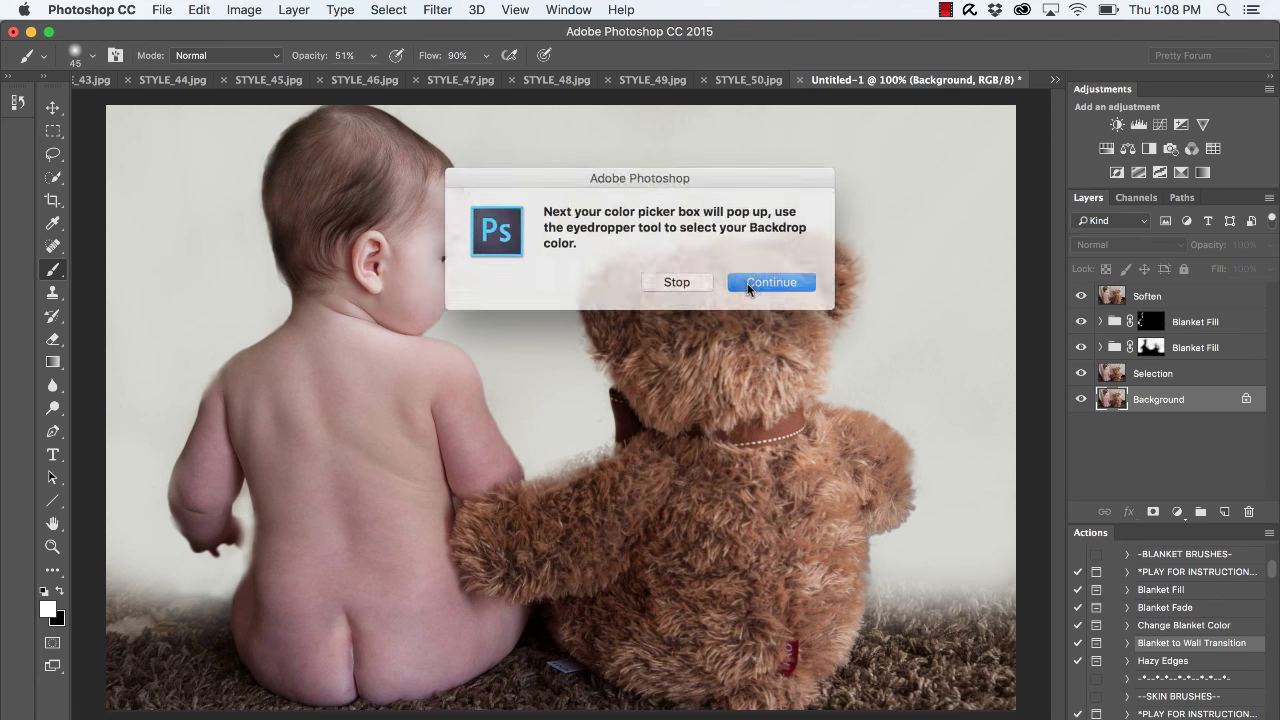
{"action": "left_click", "coordinate": [759, 286]}
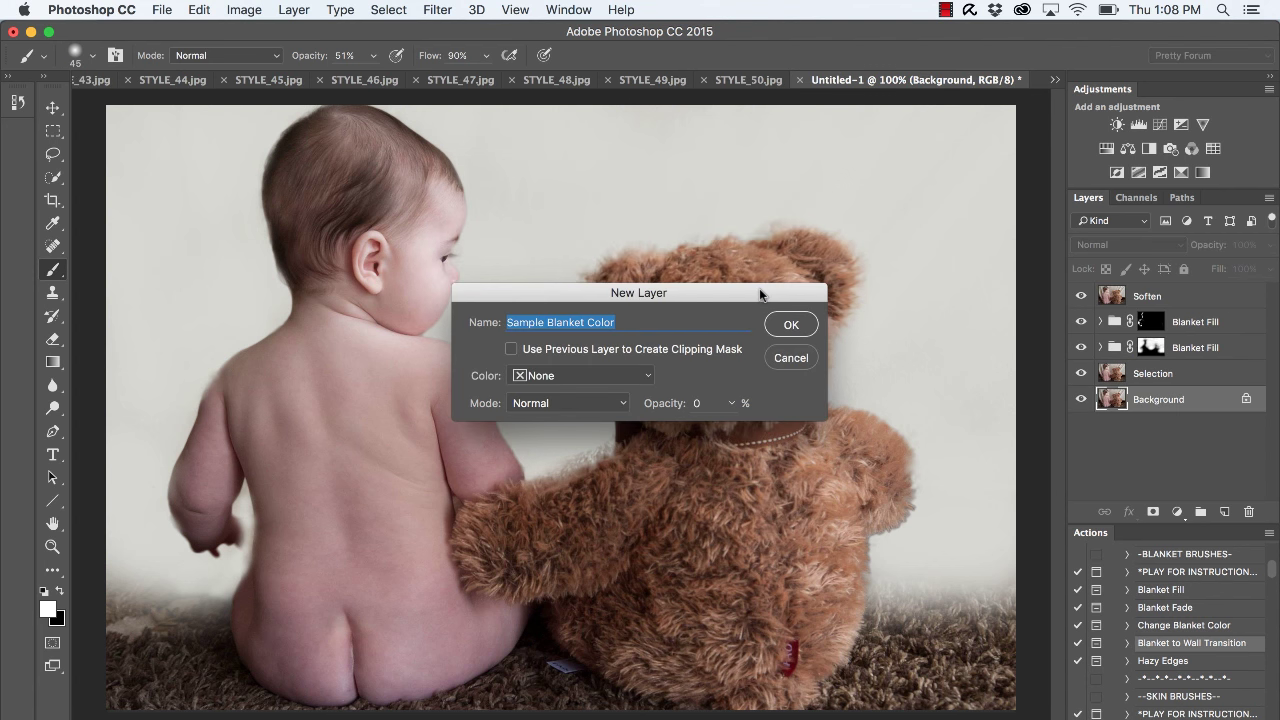
{"action": "left_click", "coordinate": [787, 332]}
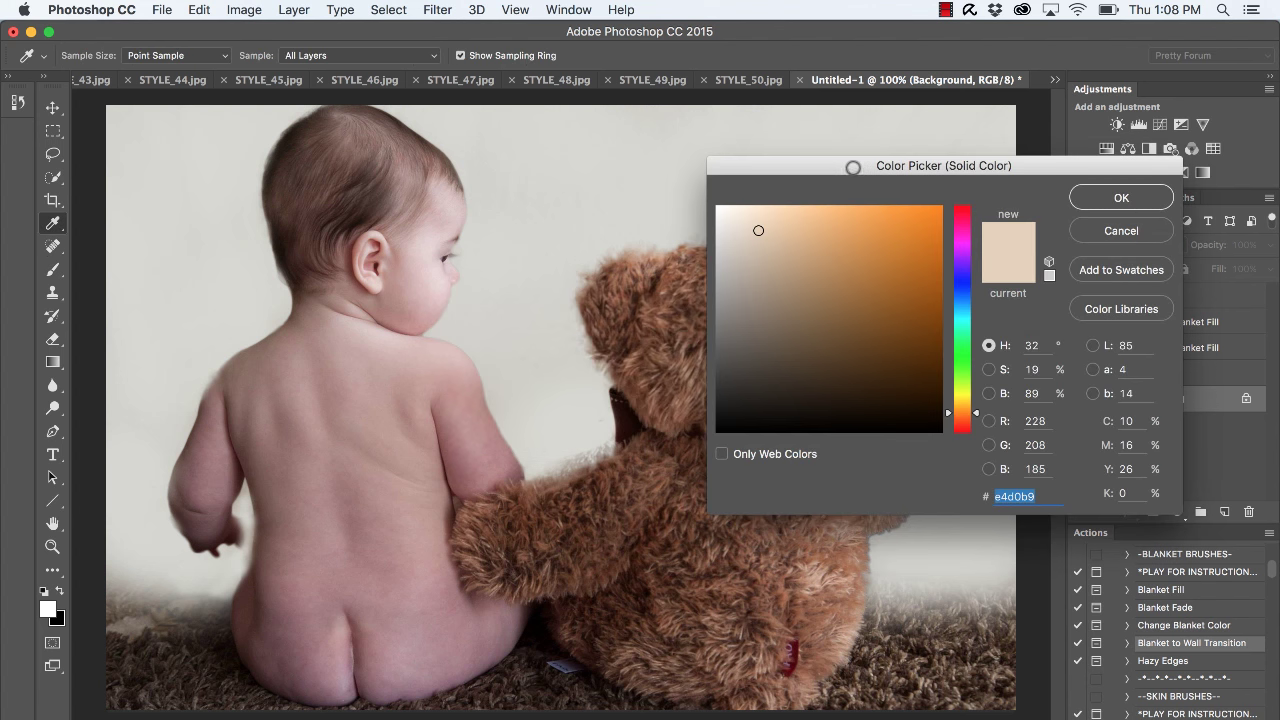
- Sample the backdrop beside the bear, adjust the colour to c8c9c2, and let the transition action finish
{"action": "left_click_drag", "start_coordinate": [850, 167], "coordinate": [1003, 88]}
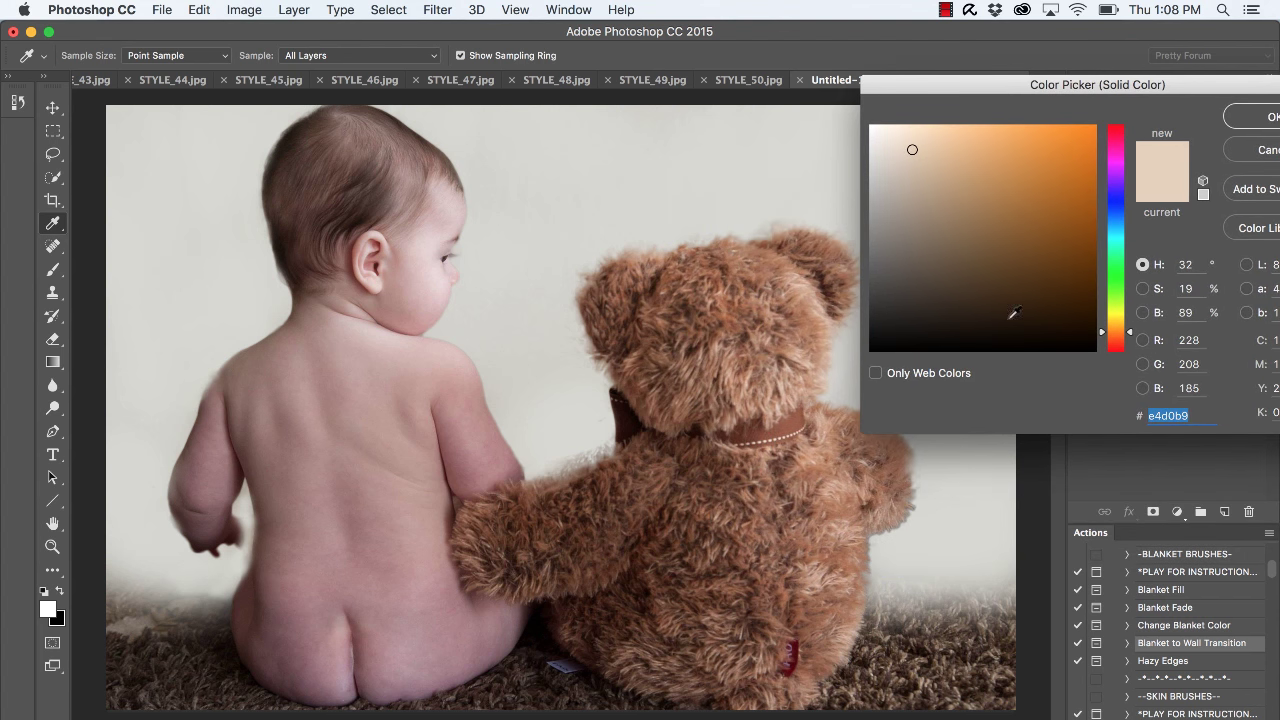
{"action": "left_click", "coordinate": [967, 550]}
{"action": "left_click", "coordinate": [964, 540]}
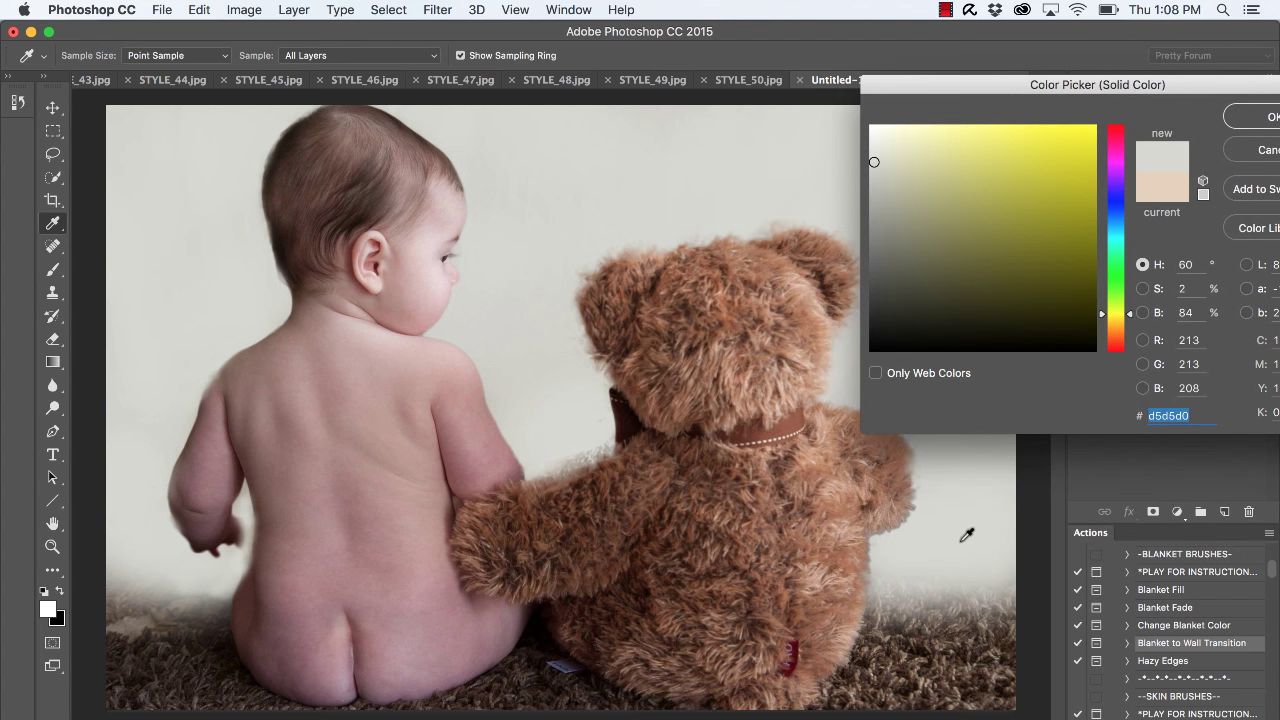
{"action": "left_click", "coordinate": [964, 526]}
{"action": "left_click", "coordinate": [878, 172]}
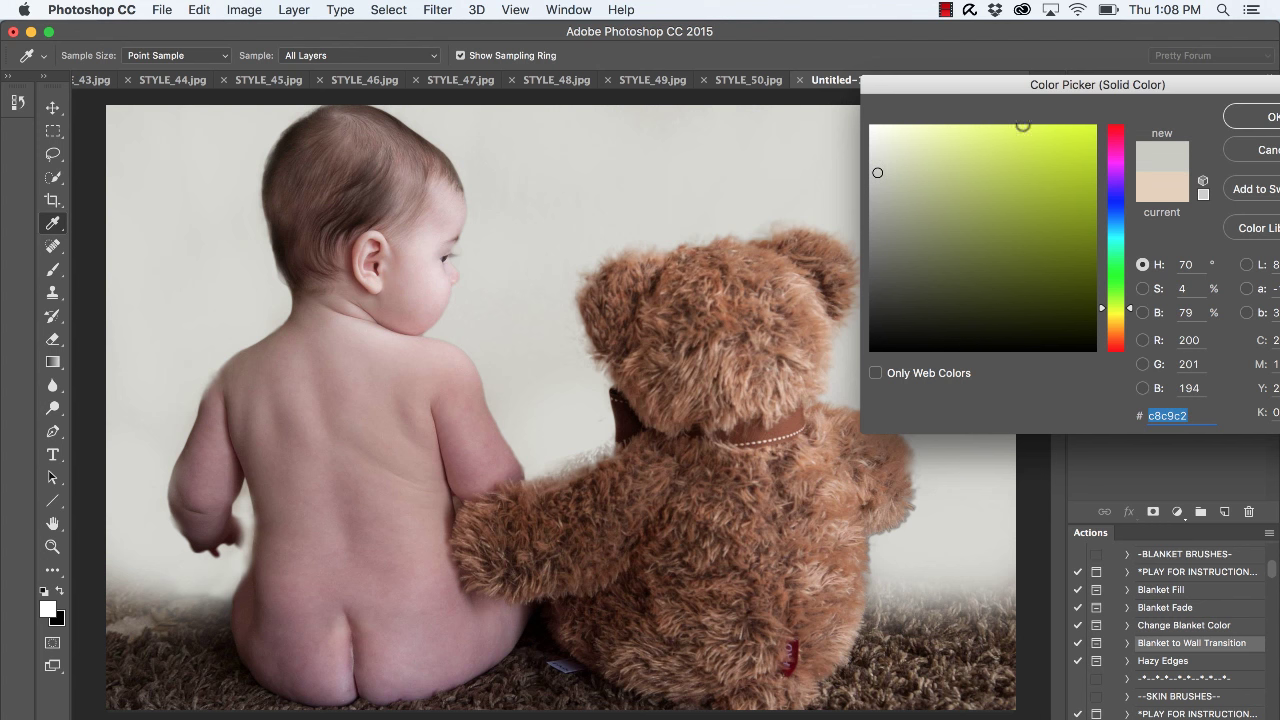
{"action": "left_click", "coordinate": [1262, 116]}
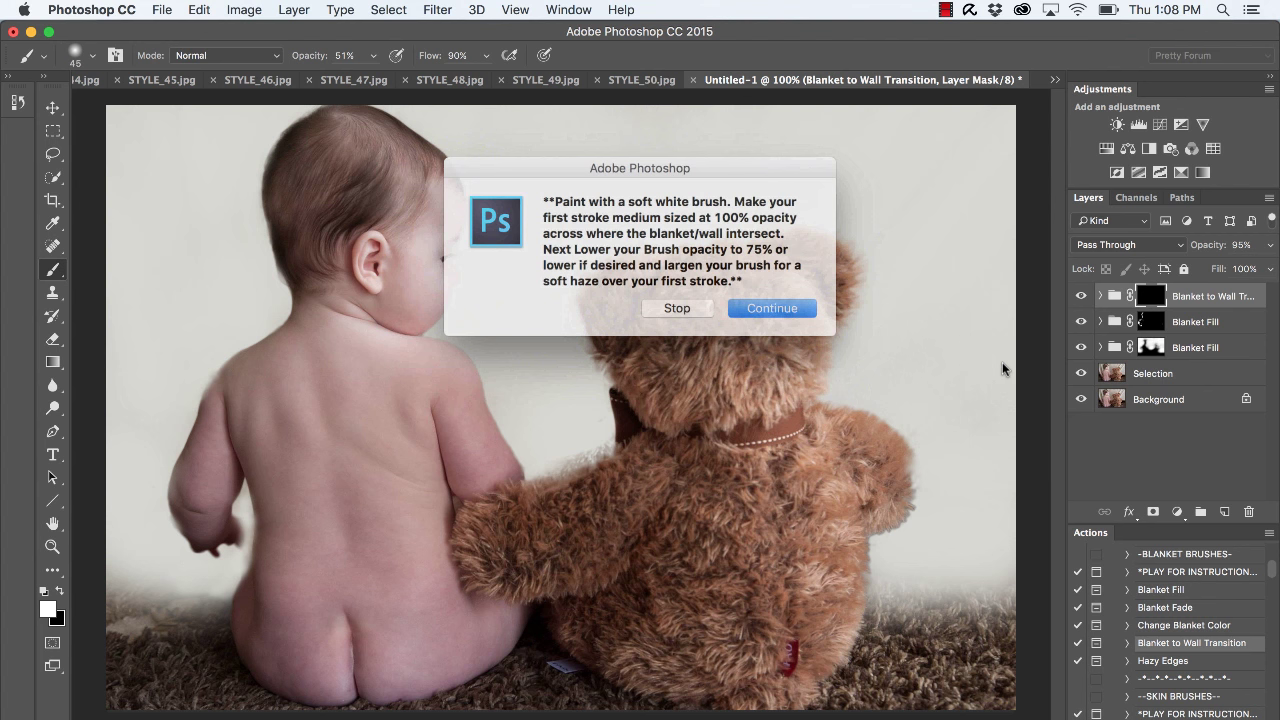
{"action": "left_click", "coordinate": [784, 305]}
- With a soft white size 500 brush at 49% opacity, paint the transition over the blanket's far edge beside the bear and the baby
{"action": "left_click", "coordinate": [376, 56]}
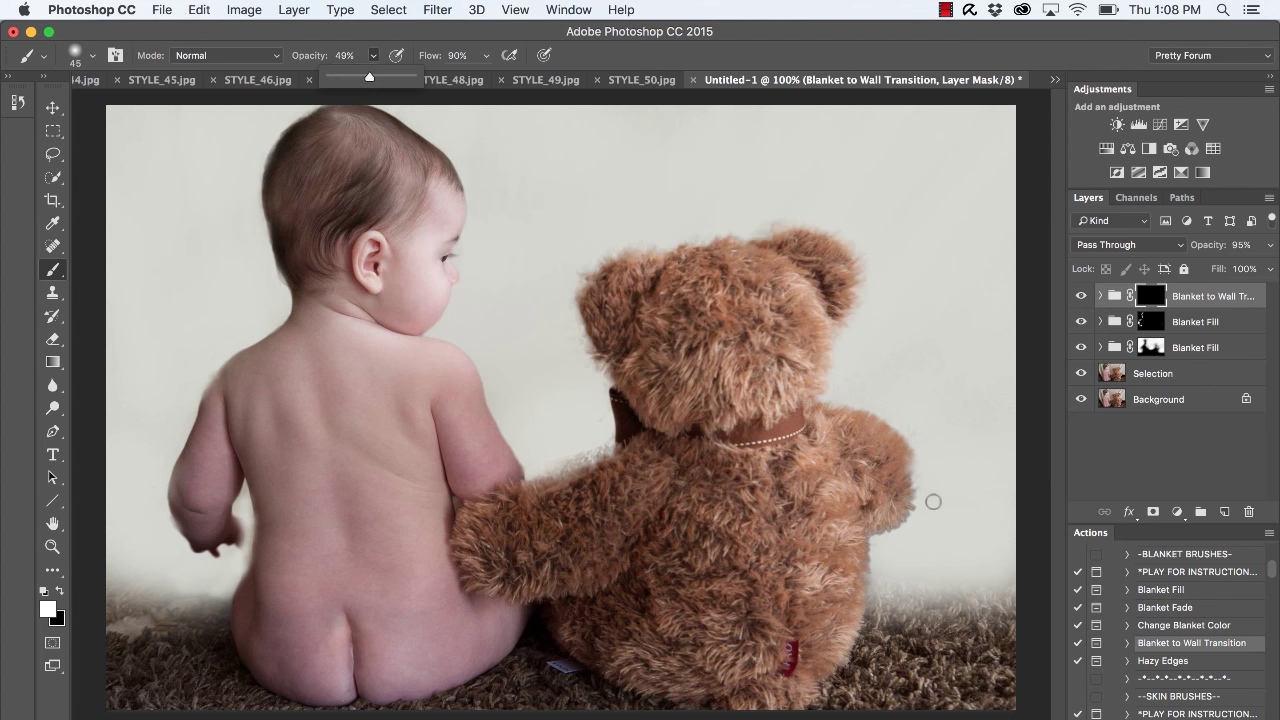
{"action": "key", "text": "bracketright"}
{"action": "key", "text": "bracketright"}
{"action": "key", "text": "bracketright"}
{"action": "key", "text": "bracketright"}
{"action": "key", "text": "bracketright"}
{"action": "key", "text": "bracketright"}
{"action": "key", "text": "bracketright"}
{"action": "key", "text": "bracketright"}
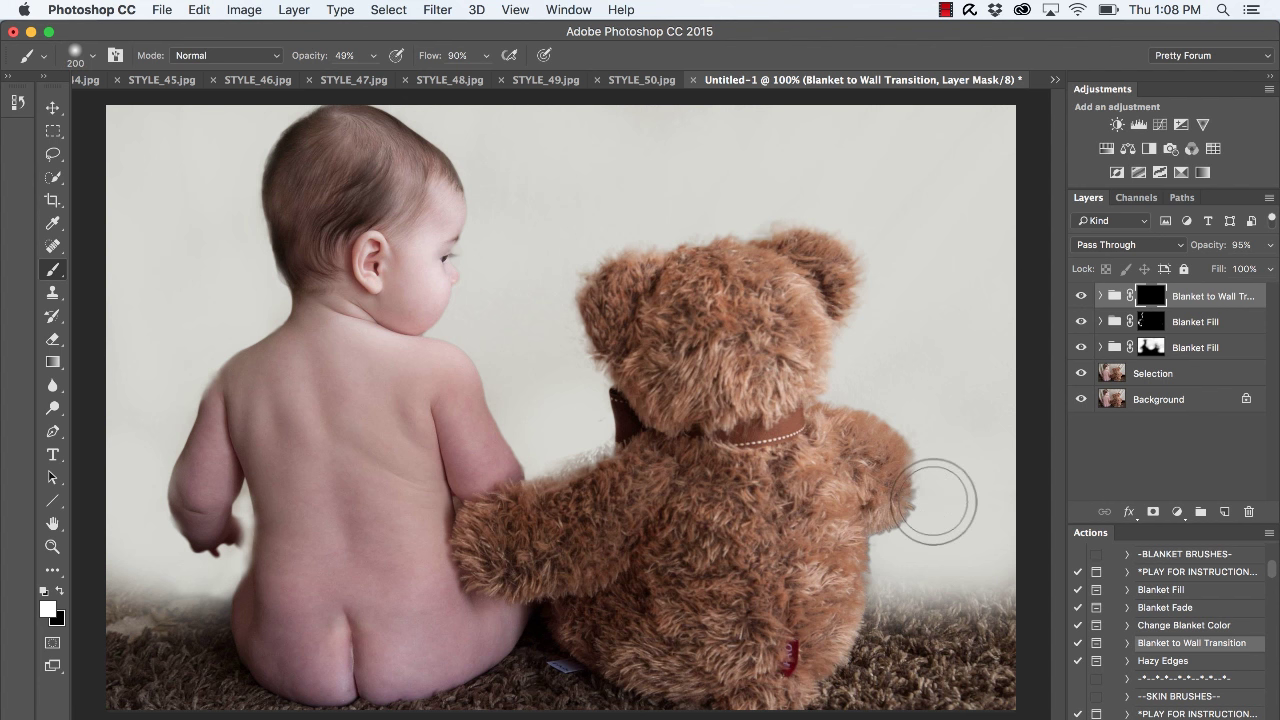
{"action": "key", "text": "bracketright"}
{"action": "key", "text": "bracketright"}
{"action": "key", "text": "bracketright"}
{"action": "key", "text": "bracketright"}
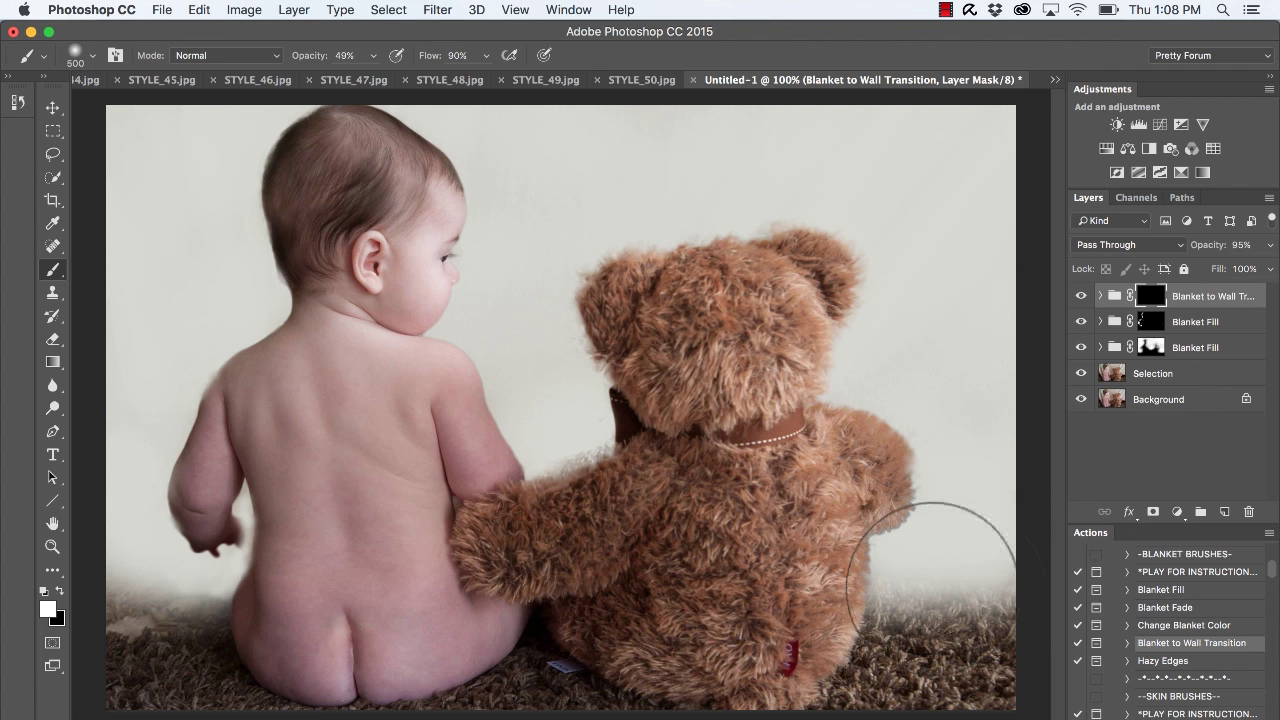
{"action": "mouse_move", "coordinate": [956, 601]}
{"action": "left_mouse_down"}
{"action": "mouse_move", "coordinate": [940, 605]}
{"action": "mouse_move", "coordinate": [950, 585]}
{"action": "mouse_move", "coordinate": [944, 617]}
{"action": "mouse_move", "coordinate": [951, 571]}
{"action": "mouse_move", "coordinate": [985, 586]}
{"action": "mouse_move", "coordinate": [986, 571]}
{"action": "left_mouse_up"}
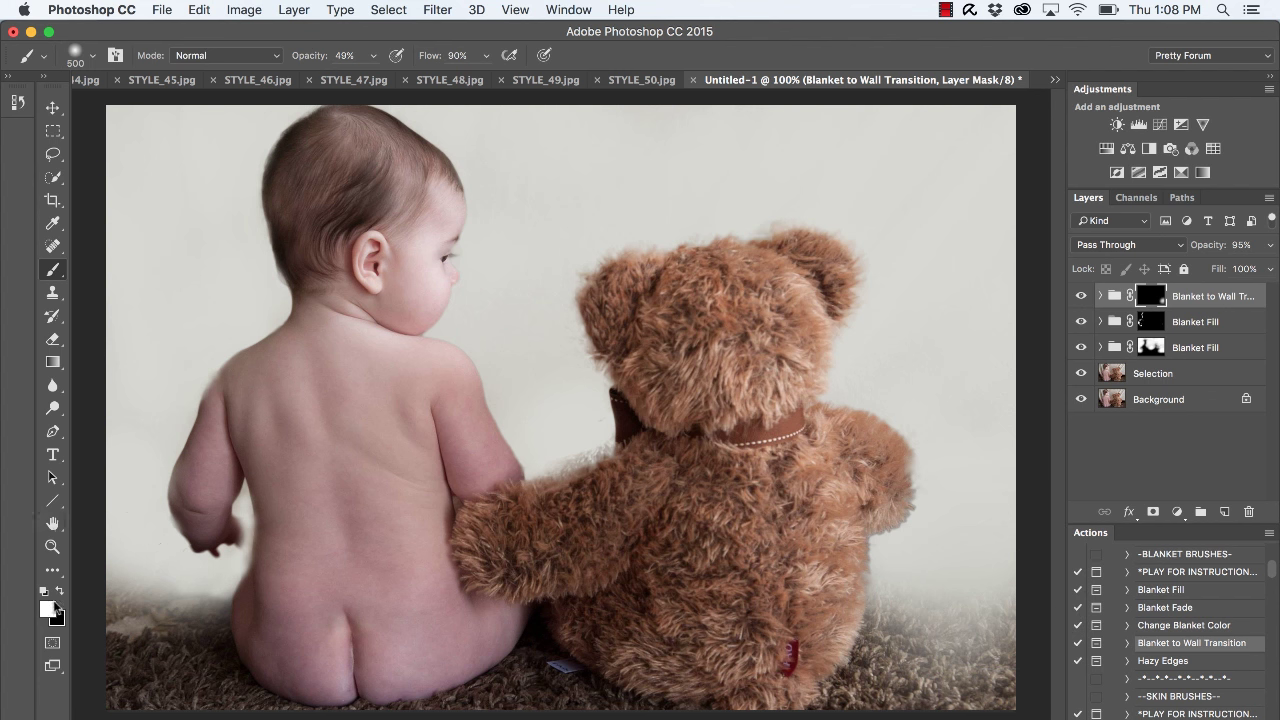
{"action": "left_click_drag", "start_coordinate": [140, 640], "coordinate": [155, 626]}
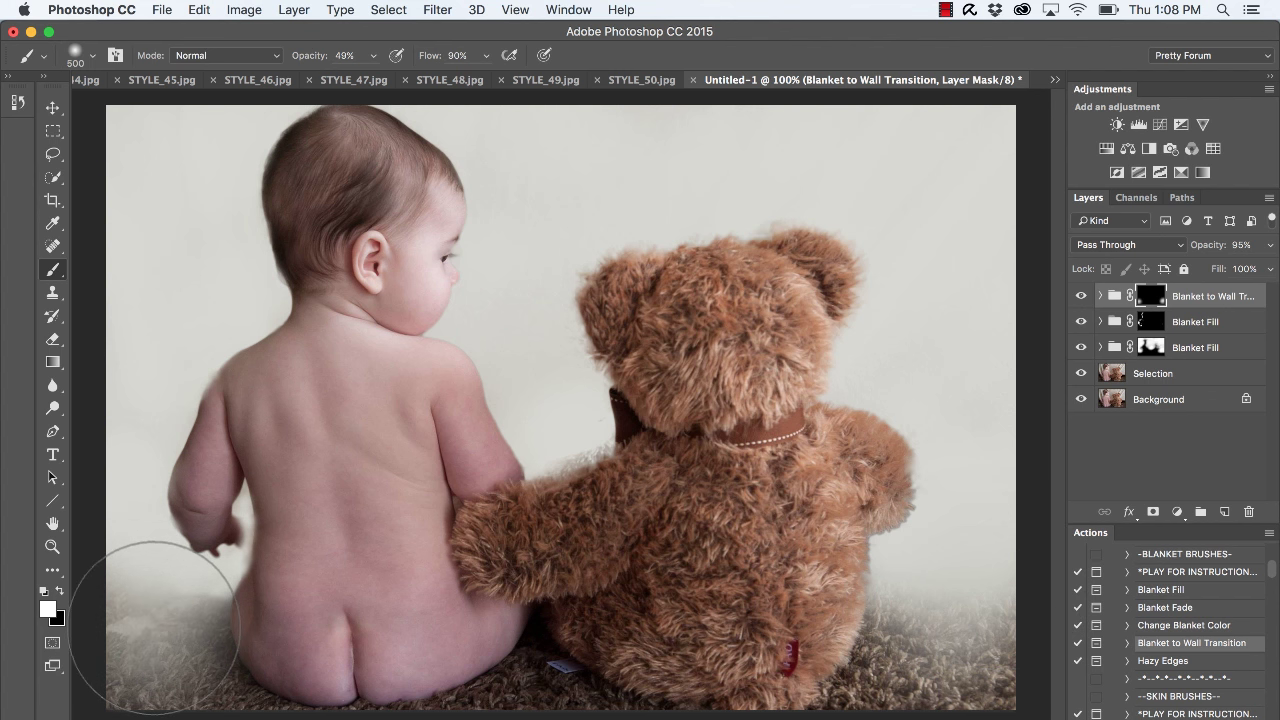
{"action": "left_click", "coordinate": [158, 628]}
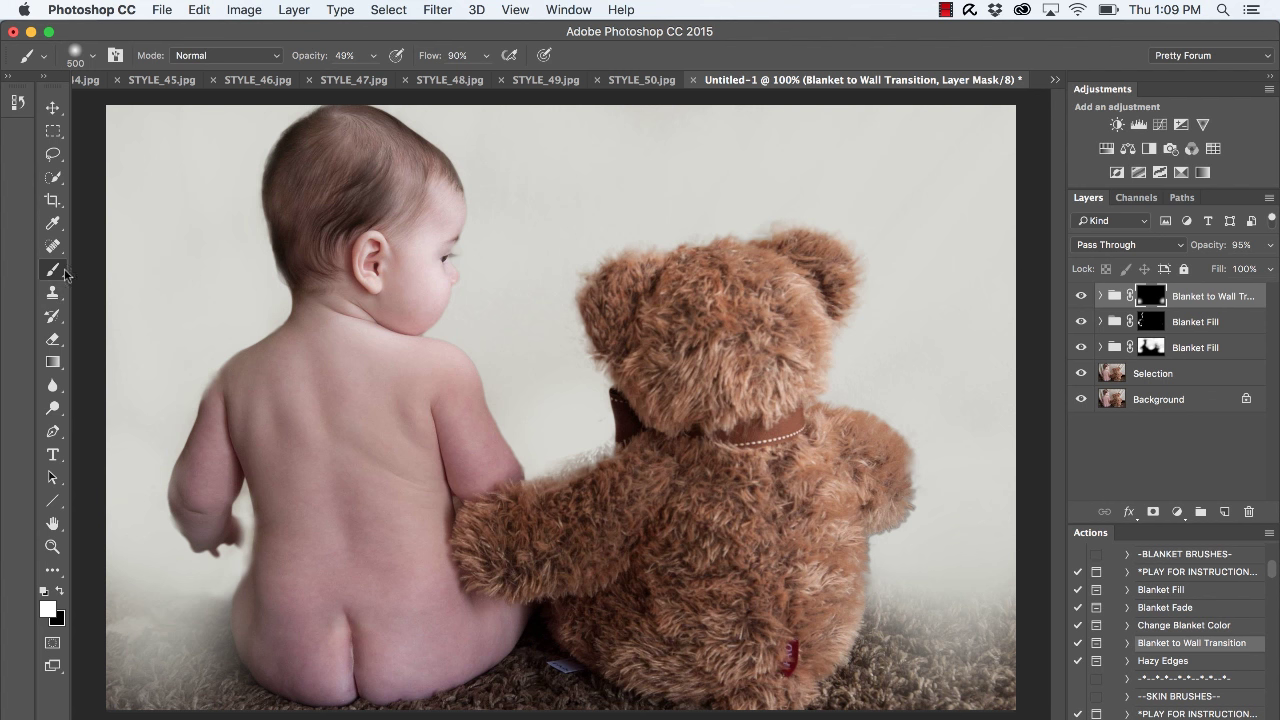
- Paint black at 41% opacity on the transition mask to bring back the blanket texture in both lower corners of the photo
{"action": "left_click", "coordinate": [61, 593]}
{"action": "key", "text": "4"}
{"action": "key", "text": "1"}
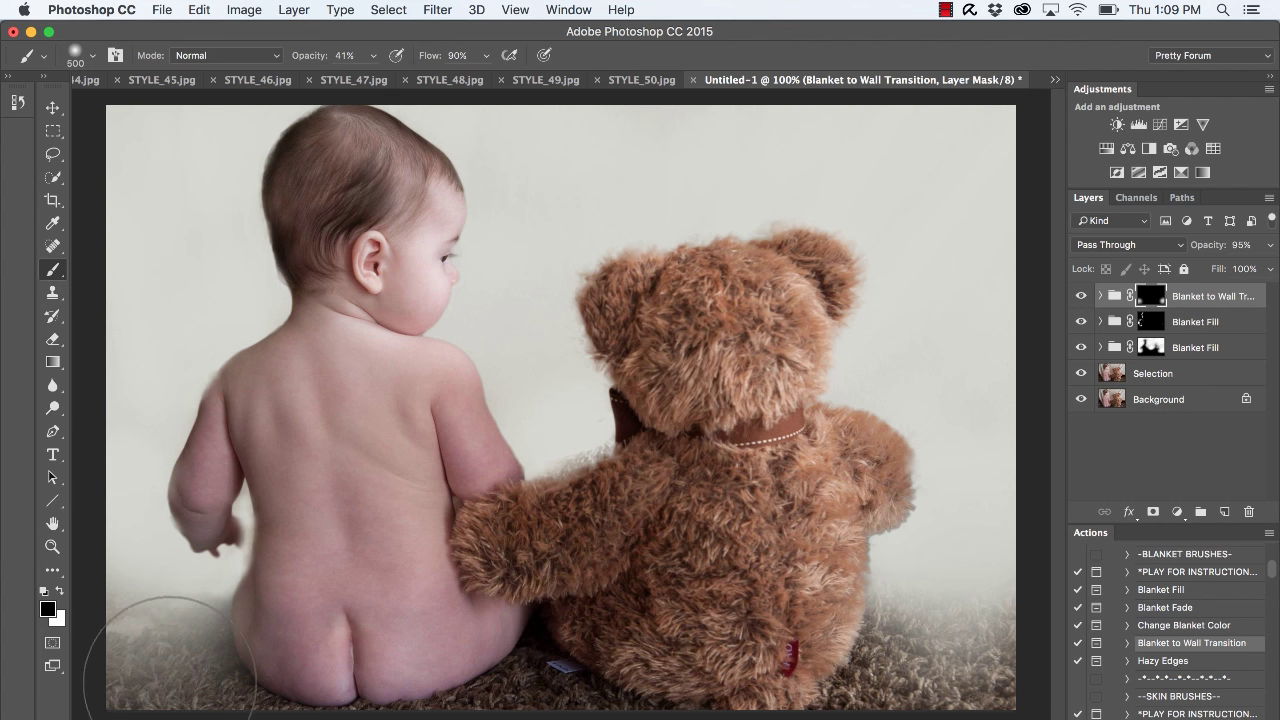
{"action": "left_click", "coordinate": [134, 716]}
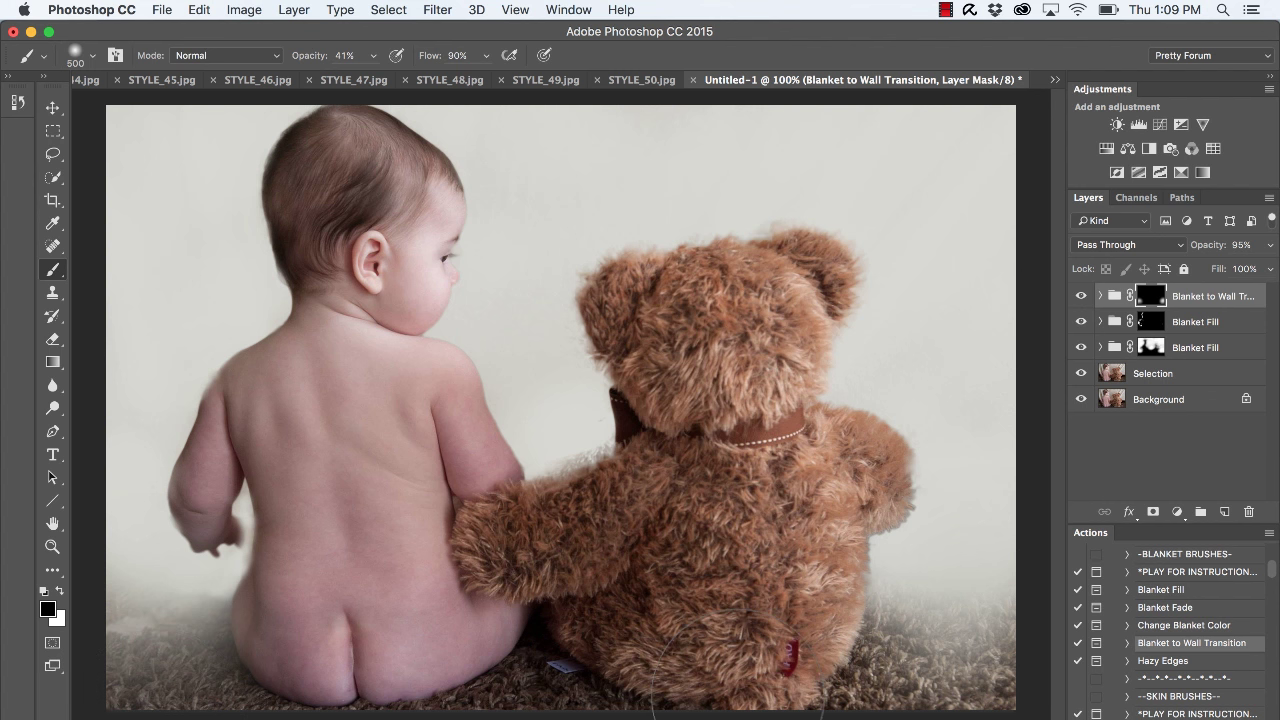
{"action": "left_click", "coordinate": [949, 683]}
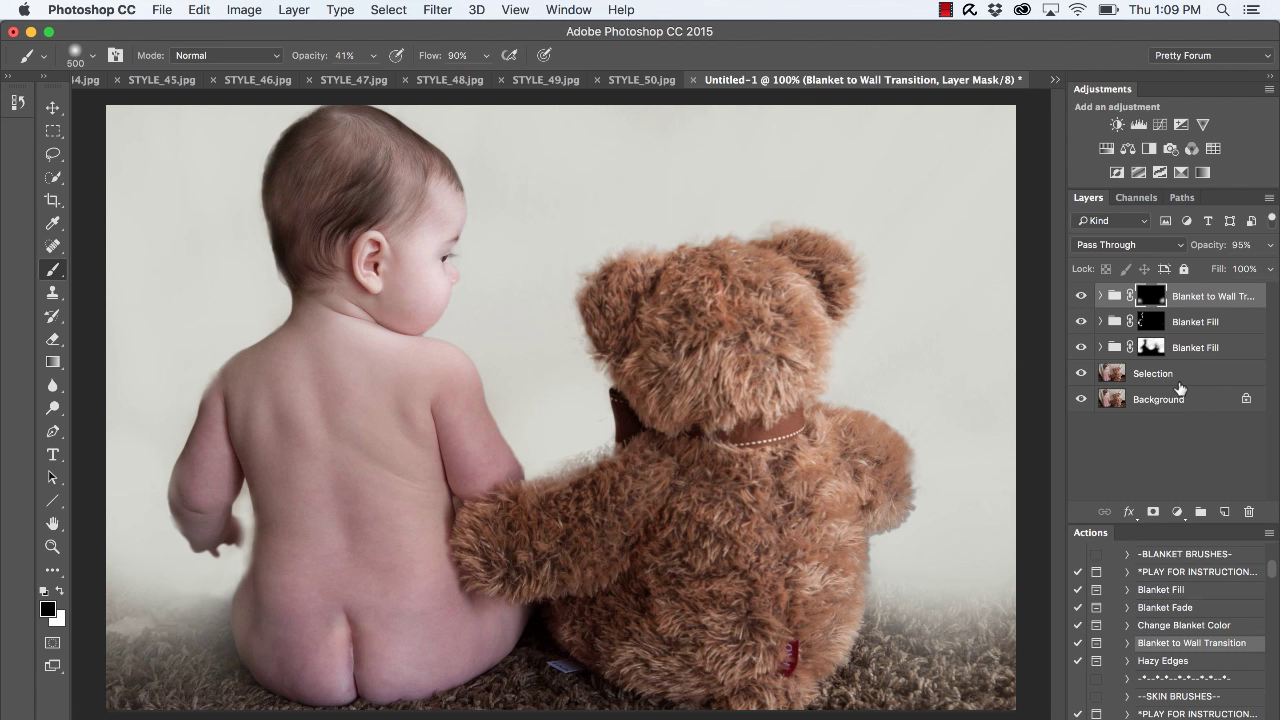
- Run the Kiss Away the Red action and paint it over the baby's arms and back with a size 200 brush at 100% opacity
{"action": "scroll", "coordinate": [1194, 677], "scroll_direction": "down", "scroll_amount": 8}
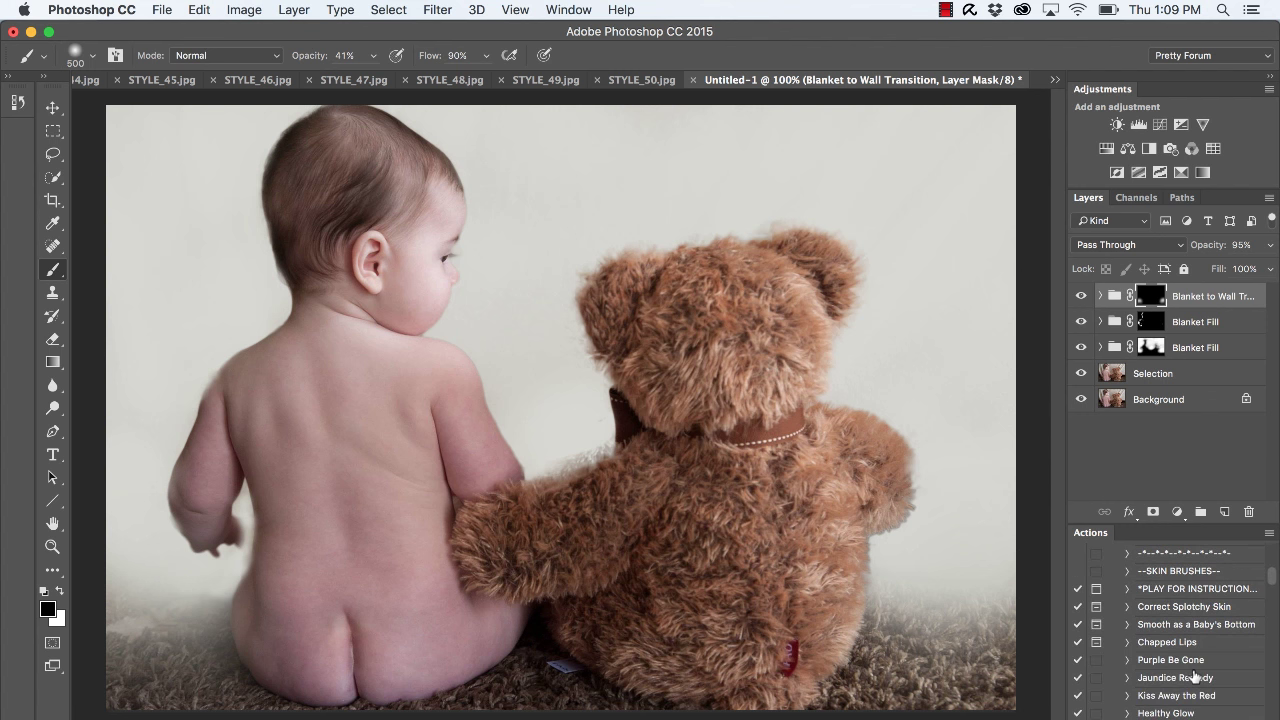
{"action": "scroll", "coordinate": [1194, 677], "scroll_direction": "up", "scroll_amount": 3}
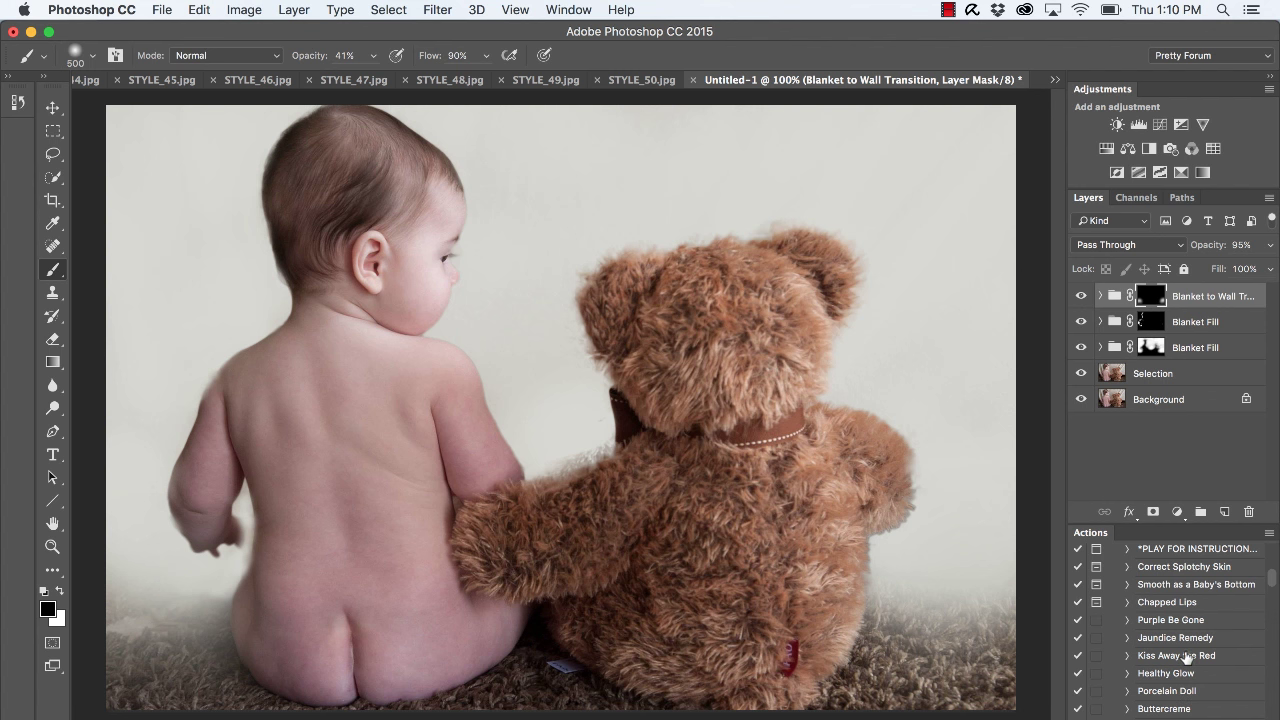
{"action": "left_click", "coordinate": [1186, 656]}
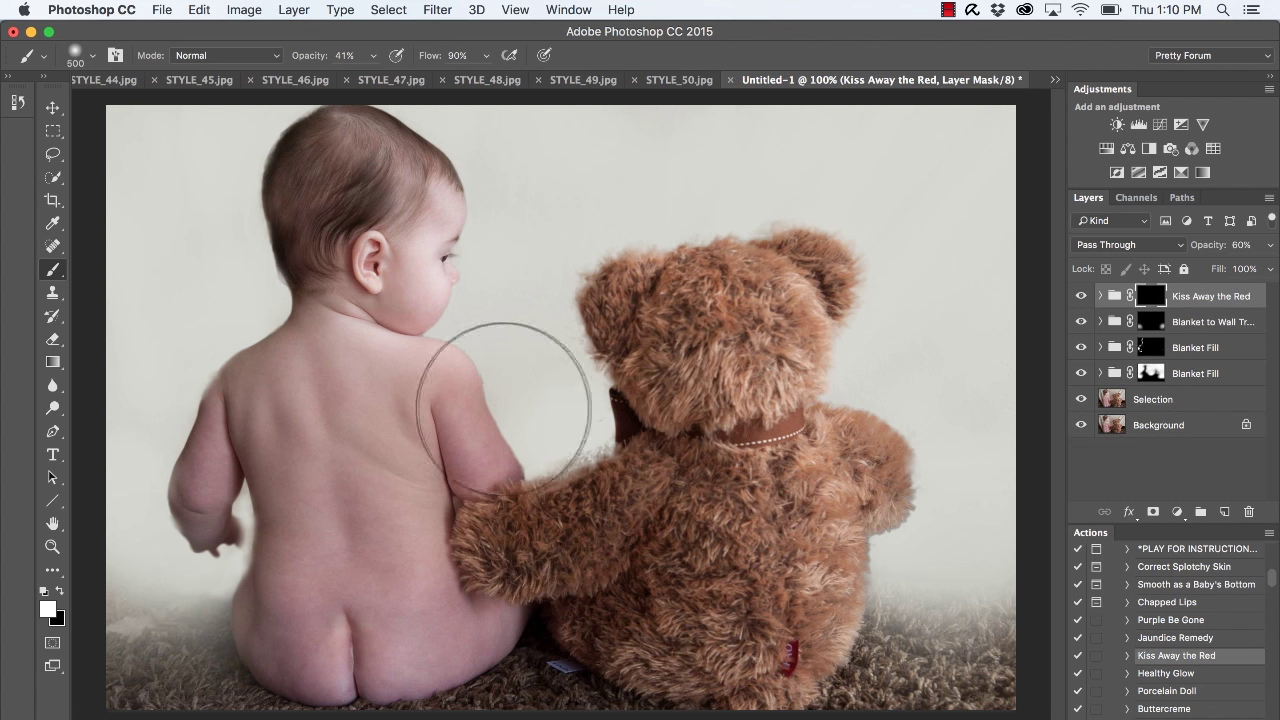
{"action": "key", "text": "bracketleft"}
{"action": "key", "text": "bracketleft"}
{"action": "key", "text": "bracketleft"}
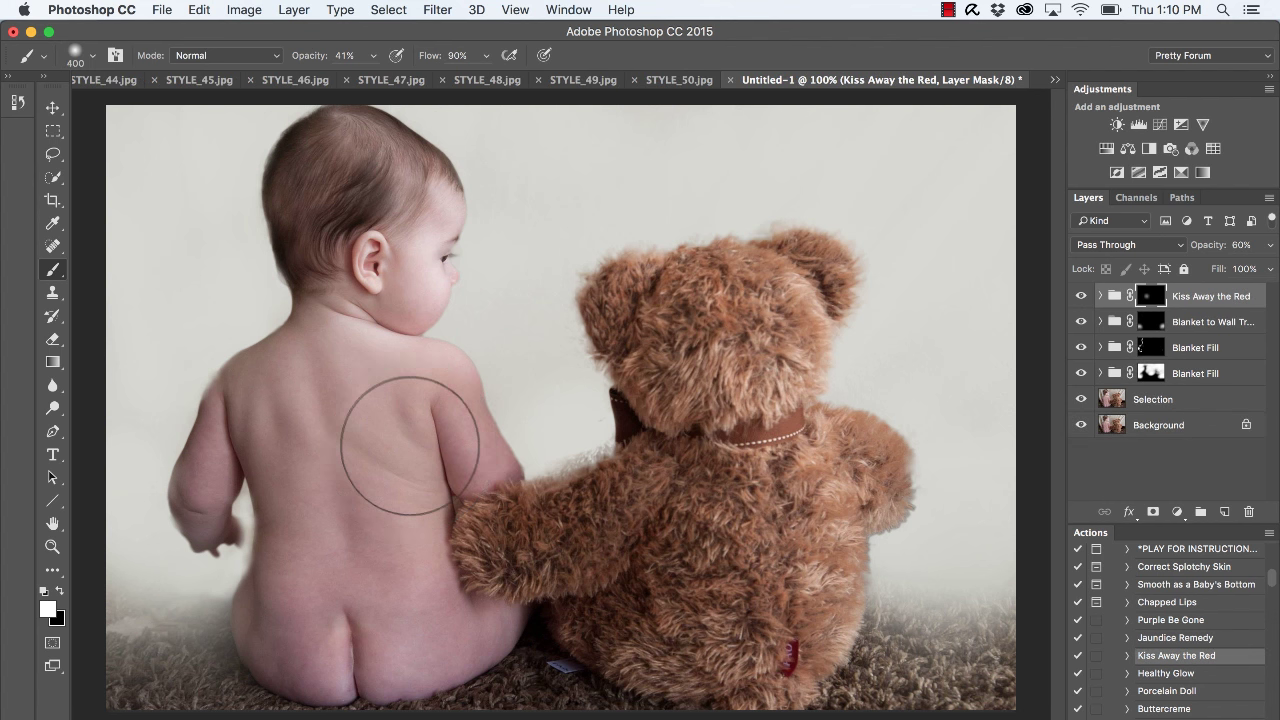
{"action": "left_click", "coordinate": [372, 56]}
{"action": "left_click", "coordinate": [423, 80]}
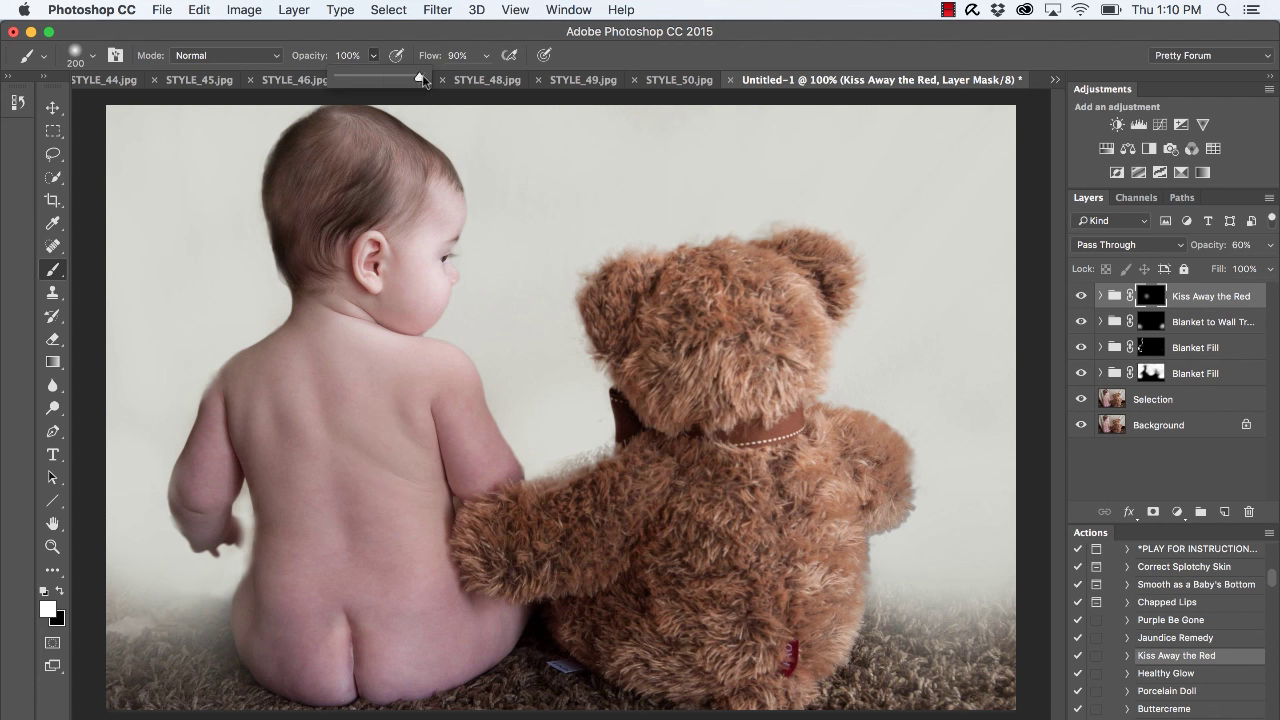
{"action": "left_click", "coordinate": [464, 460]}
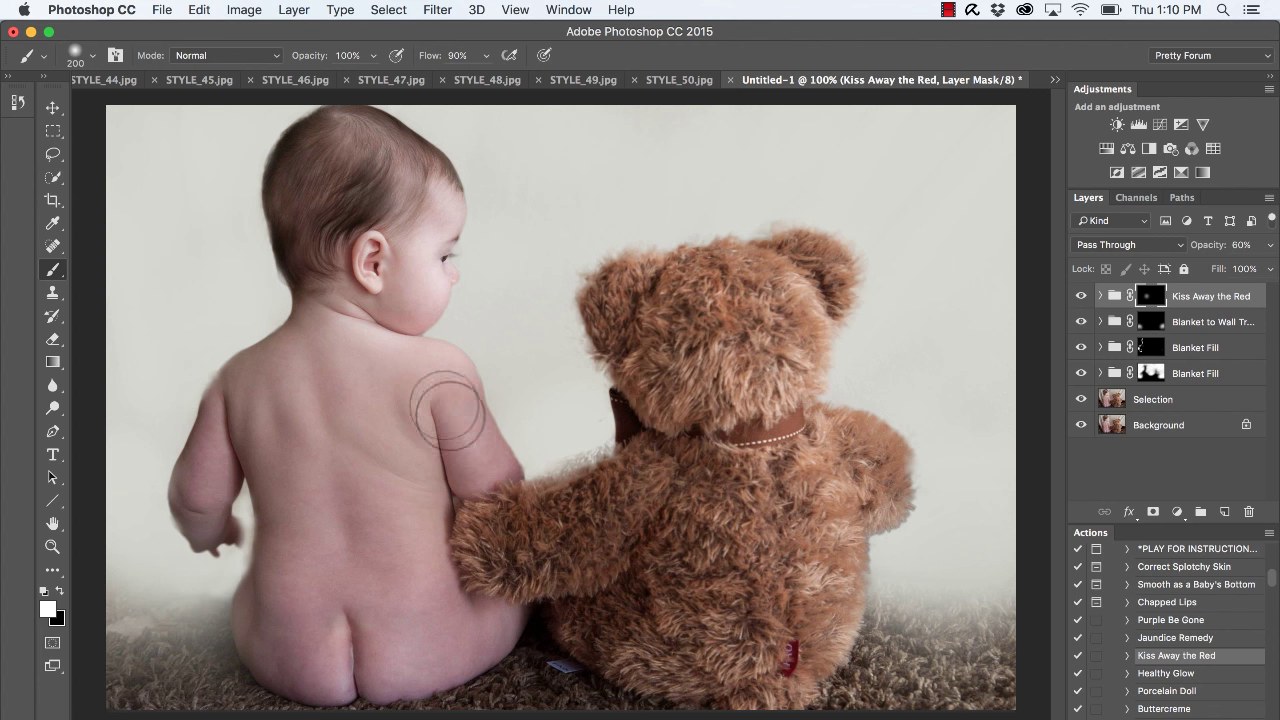
{"action": "mouse_move", "coordinate": [207, 474]}
{"action": "left_mouse_down"}
{"action": "mouse_move", "coordinate": [214, 444]}
{"action": "mouse_move", "coordinate": [203, 494]}
{"action": "mouse_move", "coordinate": [237, 405]}
{"action": "mouse_move", "coordinate": [220, 494]}
{"action": "mouse_move", "coordinate": [230, 554]}
{"action": "mouse_move", "coordinate": [190, 567]}
{"action": "mouse_move", "coordinate": [202, 502]}
{"action": "mouse_move", "coordinate": [225, 562]}
{"action": "mouse_move", "coordinate": [207, 452]}
{"action": "mouse_move", "coordinate": [228, 415]}
{"action": "mouse_move", "coordinate": [165, 504]}
{"action": "mouse_move", "coordinate": [225, 487]}
{"action": "mouse_move", "coordinate": [283, 565]}
{"action": "mouse_move", "coordinate": [287, 650]}
{"action": "mouse_move", "coordinate": [369, 674]}
{"action": "mouse_move", "coordinate": [422, 649]}
{"action": "mouse_move", "coordinate": [343, 649]}
{"action": "mouse_move", "coordinate": [332, 629]}
{"action": "mouse_move", "coordinate": [352, 644]}
{"action": "mouse_move", "coordinate": [316, 678]}
{"action": "mouse_move", "coordinate": [454, 653]}
{"action": "mouse_move", "coordinate": [479, 634]}
{"action": "mouse_move", "coordinate": [431, 629]}
{"action": "mouse_move", "coordinate": [424, 592]}
{"action": "mouse_move", "coordinate": [390, 615]}
{"action": "mouse_move", "coordinate": [315, 629]}
{"action": "mouse_move", "coordinate": [280, 571]}
{"action": "mouse_move", "coordinate": [450, 385]}
{"action": "mouse_move", "coordinate": [405, 424]}
{"action": "mouse_move", "coordinate": [433, 339]}
{"action": "mouse_move", "coordinate": [395, 293]}
{"action": "mouse_move", "coordinate": [401, 341]}
{"action": "mouse_move", "coordinate": [455, 422]}
{"action": "mouse_move", "coordinate": [460, 460]}
{"action": "mouse_move", "coordinate": [321, 428]}
{"action": "mouse_move", "coordinate": [321, 383]}
{"action": "mouse_move", "coordinate": [335, 450]}
{"action": "mouse_move", "coordinate": [320, 425]}
{"action": "mouse_move", "coordinate": [323, 514]}
{"action": "mouse_move", "coordinate": [355, 500]}
{"action": "mouse_move", "coordinate": [289, 520]}
{"action": "mouse_move", "coordinate": [252, 419]}
{"action": "mouse_move", "coordinate": [222, 447]}
{"action": "mouse_move", "coordinate": [227, 461]}
{"action": "mouse_move", "coordinate": [362, 409]}
{"action": "left_mouse_up"}
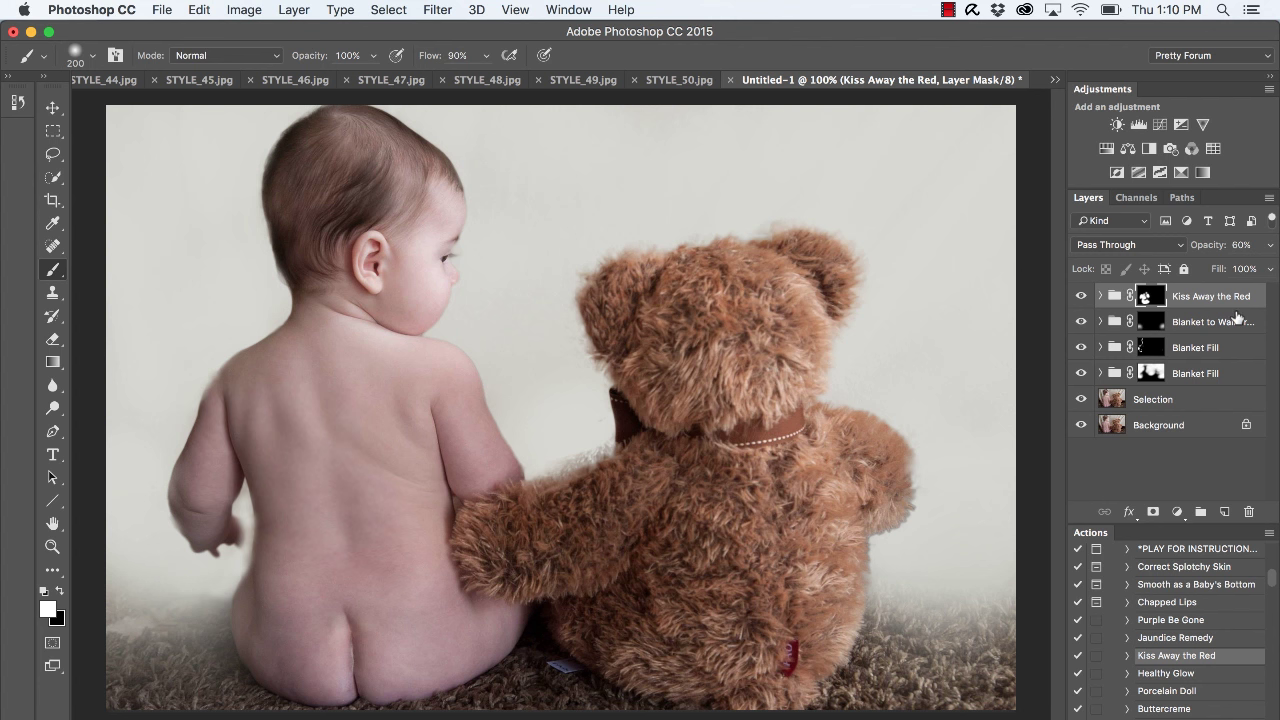
- Compare the baby's skin with and without the Kiss Away the Red correction
{"action": "left_click", "coordinate": [1081, 296]}
{"action": "left_click", "coordinate": [1081, 296]}
{"action": "left_click", "coordinate": [1081, 296]}
{"action": "left_click", "coordinate": [1081, 296]}
- Run the Purple Be Gone action, paint it over the baby's lower back and bottom, and compare the skin with and without it
{"action": "left_click", "coordinate": [1182, 622]}
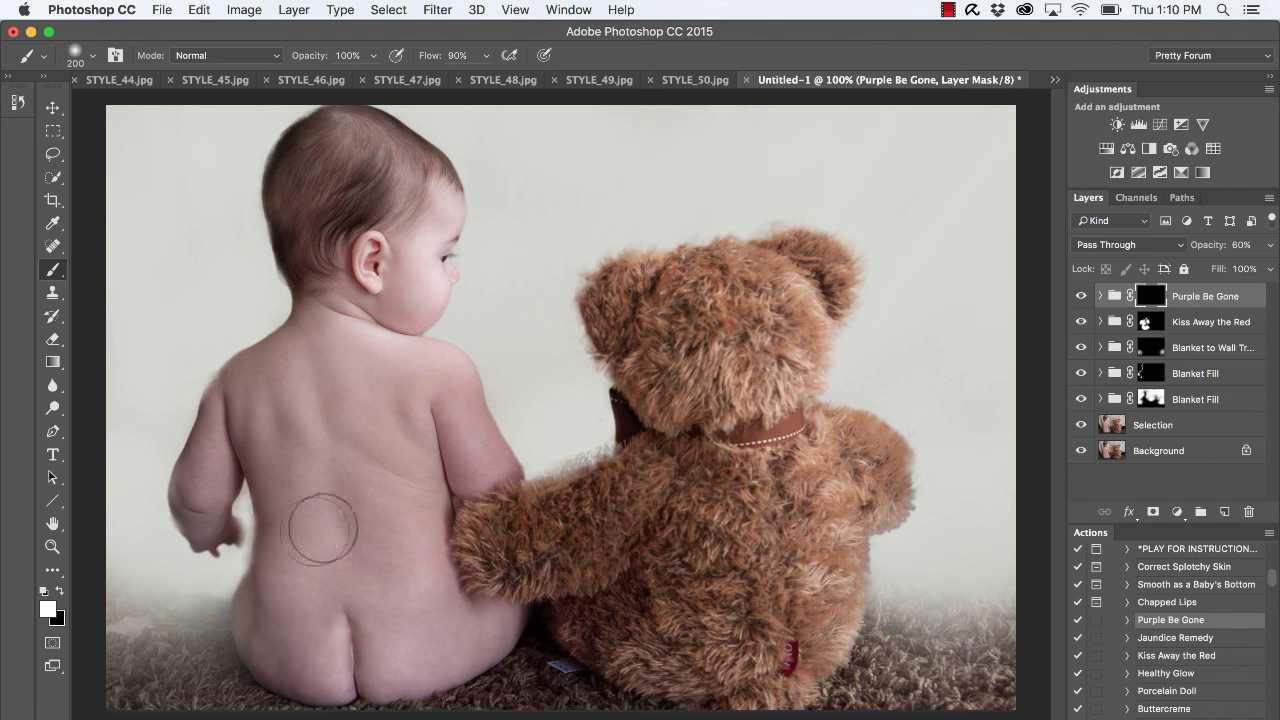
{"action": "left_click", "coordinate": [1082, 297]}
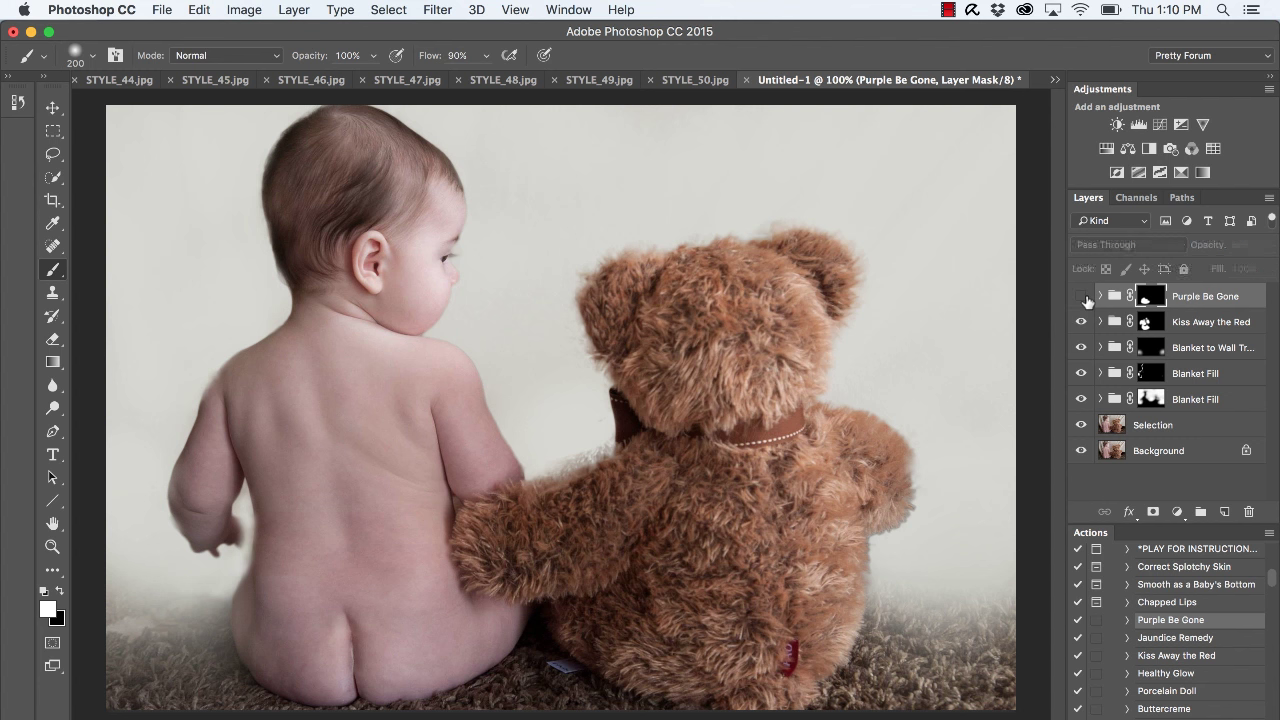
{"action": "left_click", "coordinate": [1082, 297]}
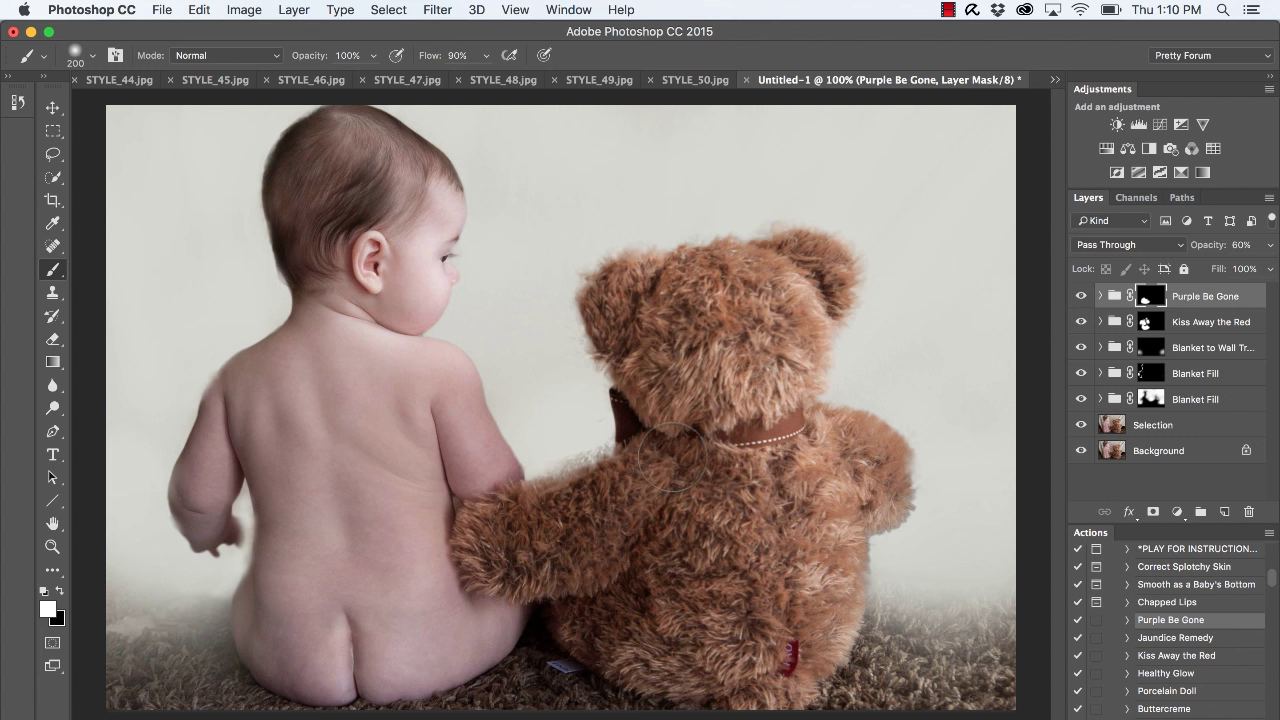
- Flatten the image and run the SOOTHING MIXER action to add the set of soothing enhancers
{"action": "scroll", "coordinate": [1178, 688], "scroll_direction": "down", "scroll_amount": 5}
{"action": "key", "text": "x"}
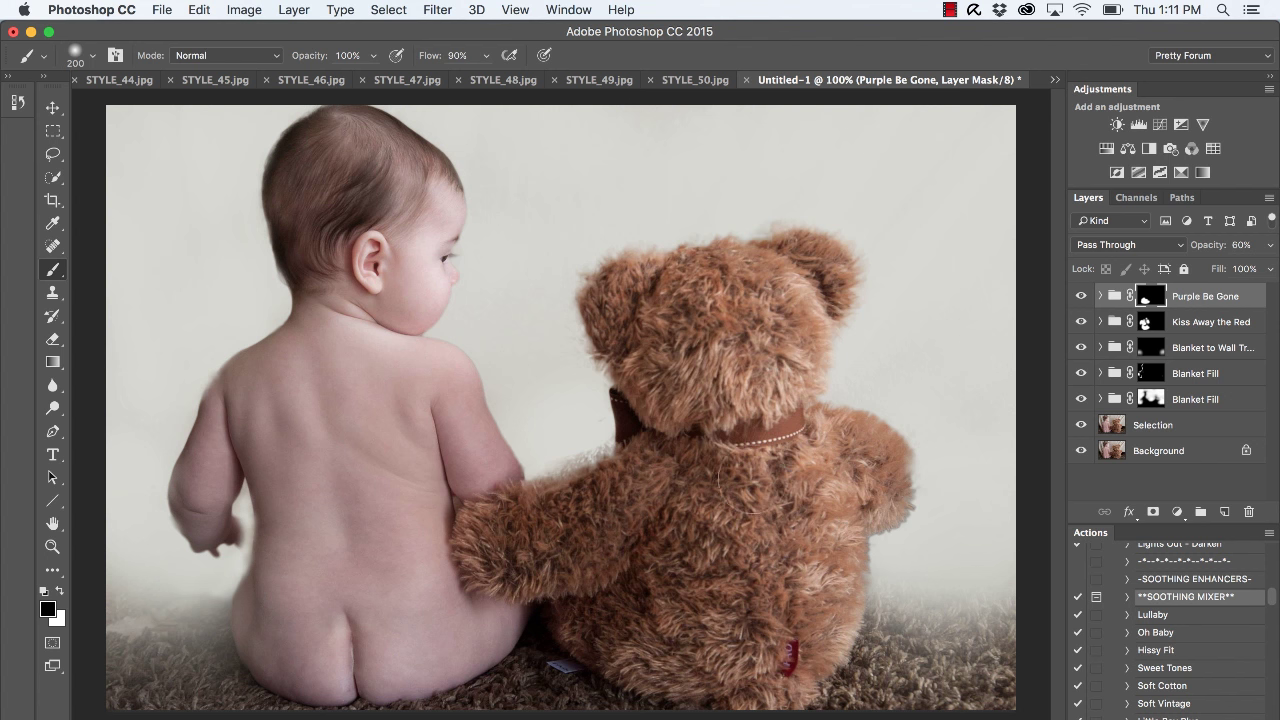
{"action": "left_click", "coordinate": [299, 9]}
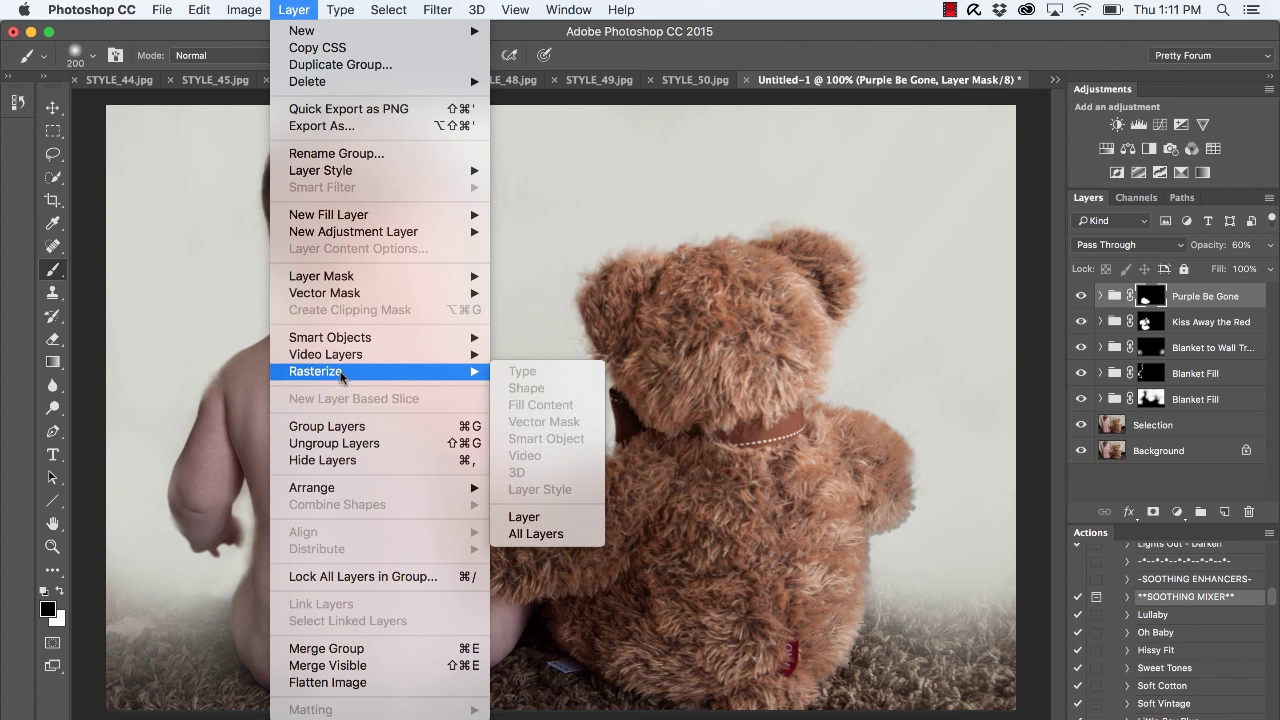
{"action": "mouse_move", "coordinate": [348, 497]}
{"action": "left_click", "coordinate": [328, 682]}
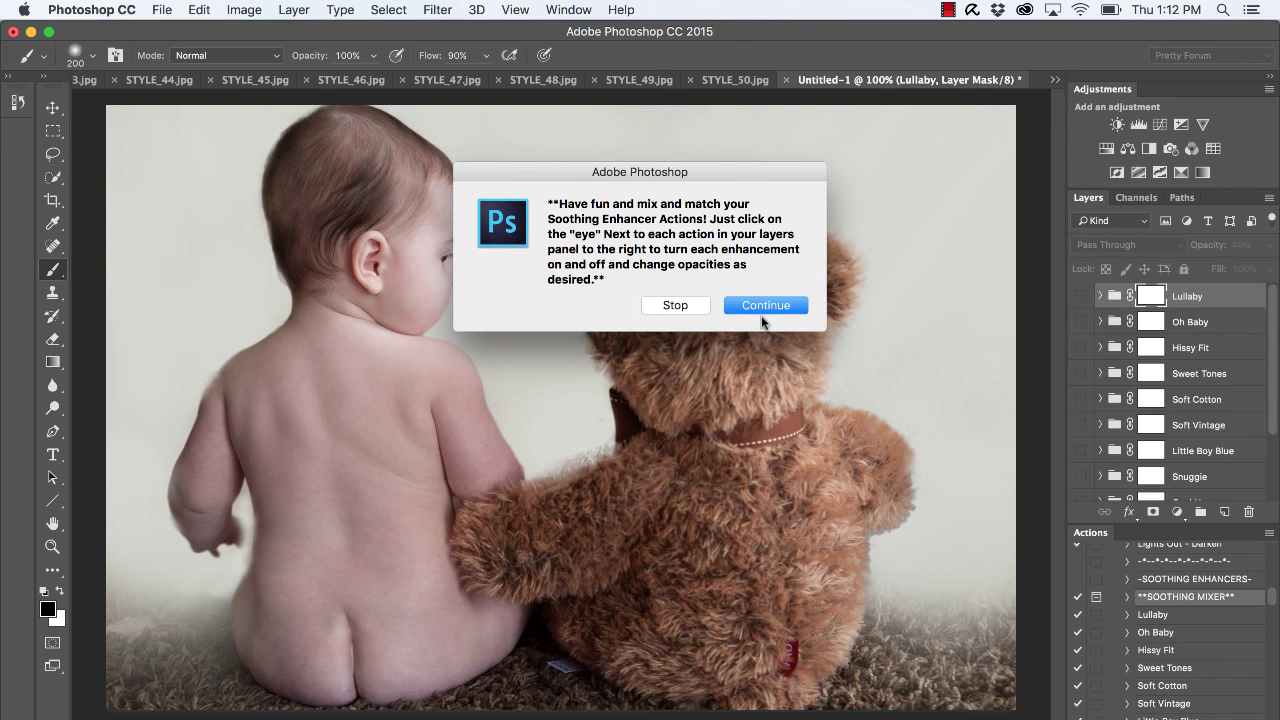
{"action": "left_click", "coordinate": [765, 305]}
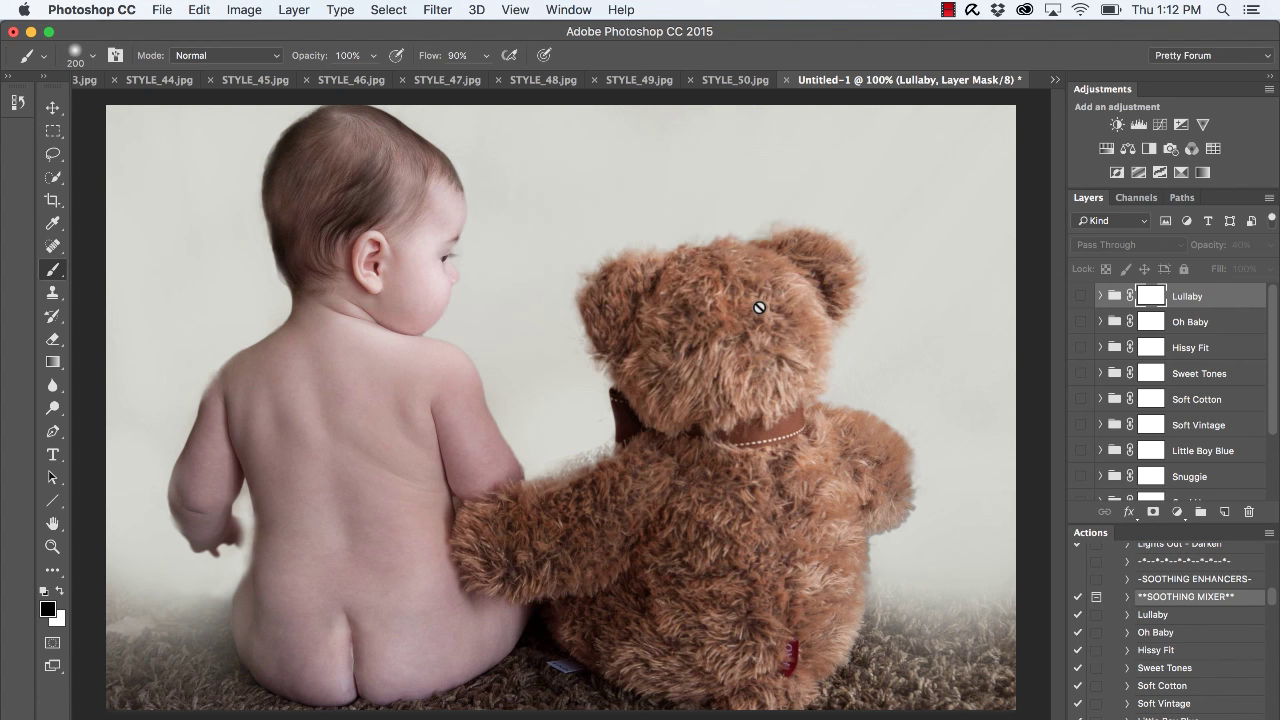
- Preview the Lullaby, Oh Baby, Hissy Fit, Sweet Tones and Soft Cotton enhancers on the photo
{"action": "left_click", "coordinate": [1081, 297]}
{"action": "left_click", "coordinate": [1081, 321]}
{"action": "left_click", "coordinate": [1081, 321]}
{"action": "left_click", "coordinate": [1081, 321]}
{"action": "left_click", "coordinate": [1081, 321]}
{"action": "left_click", "coordinate": [1081, 348]}
{"action": "left_click", "coordinate": [1081, 348]}
{"action": "left_click", "coordinate": [1081, 374]}
{"action": "left_click", "coordinate": [1081, 374]}
{"action": "left_click", "coordinate": [1081, 399]}
{"action": "left_click", "coordinate": [1081, 399]}
- Turn on the Oh Baby and Lullaby enhancers together
{"action": "left_click", "coordinate": [1081, 322]}
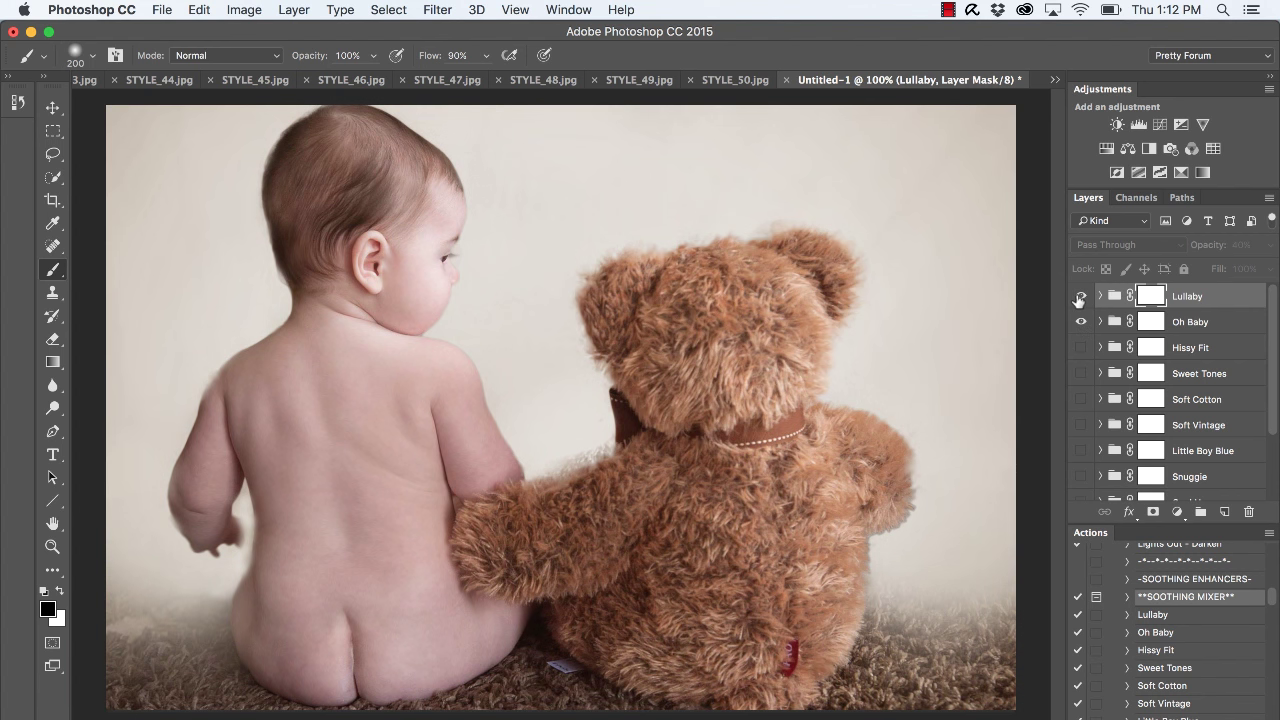
{"action": "left_click", "coordinate": [1080, 297]}
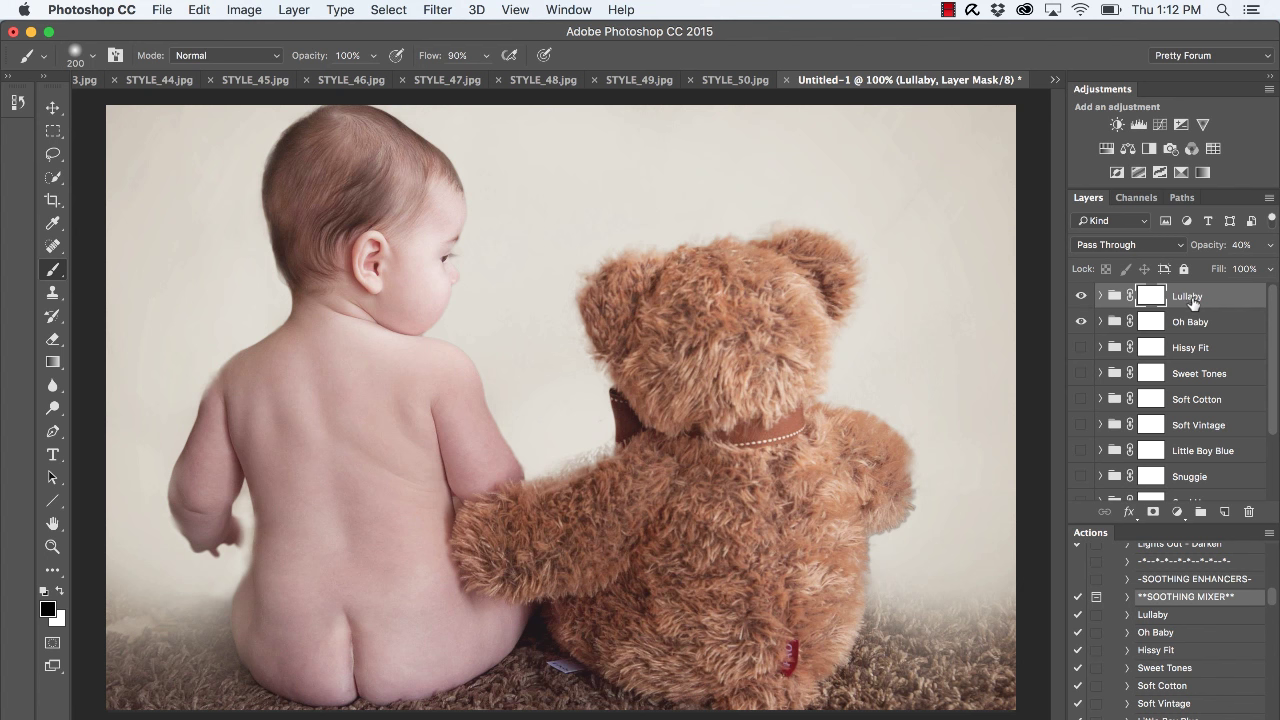
- Lower the opacity of the Lullaby enhancer group to 14%
{"action": "left_click", "coordinate": [1269, 246]}
{"action": "mouse_move", "coordinate": [1220, 270]}
{"action": "left_mouse_down"}
{"action": "mouse_move", "coordinate": [1182, 275]}
{"action": "mouse_move", "coordinate": [1196, 270]}
{"action": "left_mouse_up"}
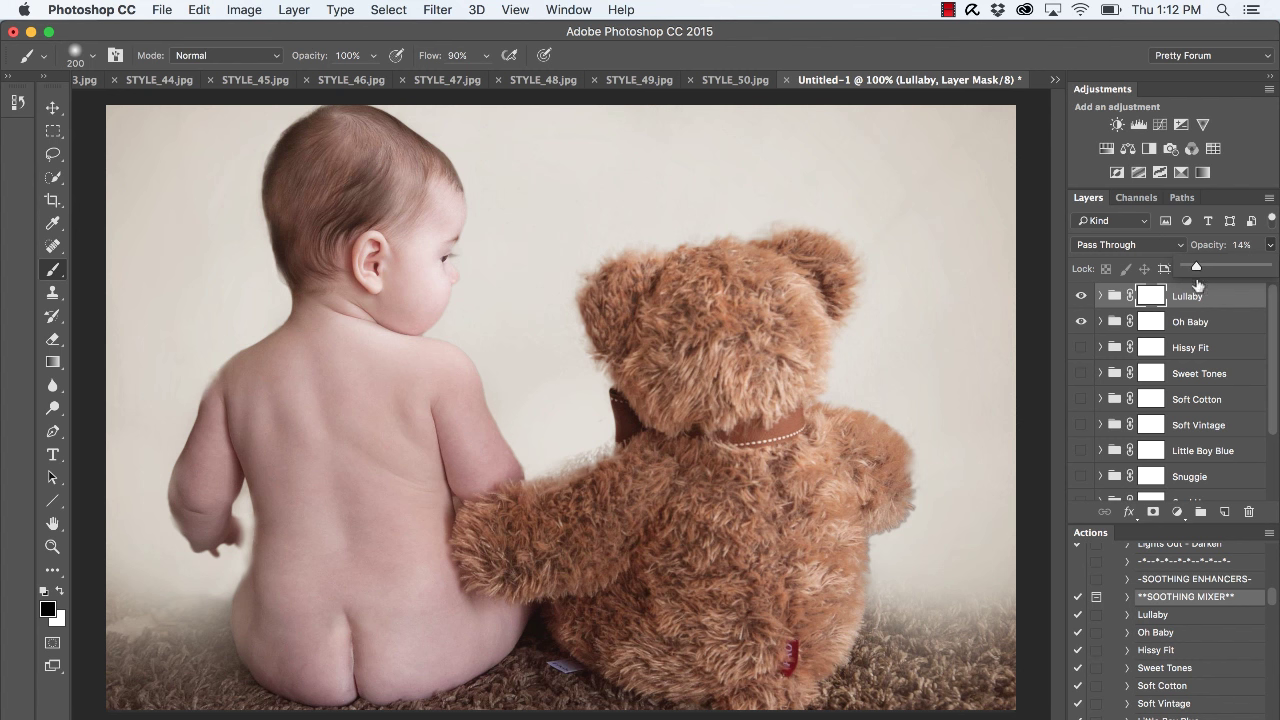
- Run the Choose Your Vignette action from the Fresh Finishers set and expand the vignette group it adds
{"action": "scroll", "coordinate": [1178, 662], "scroll_direction": "down", "scroll_amount": 10}
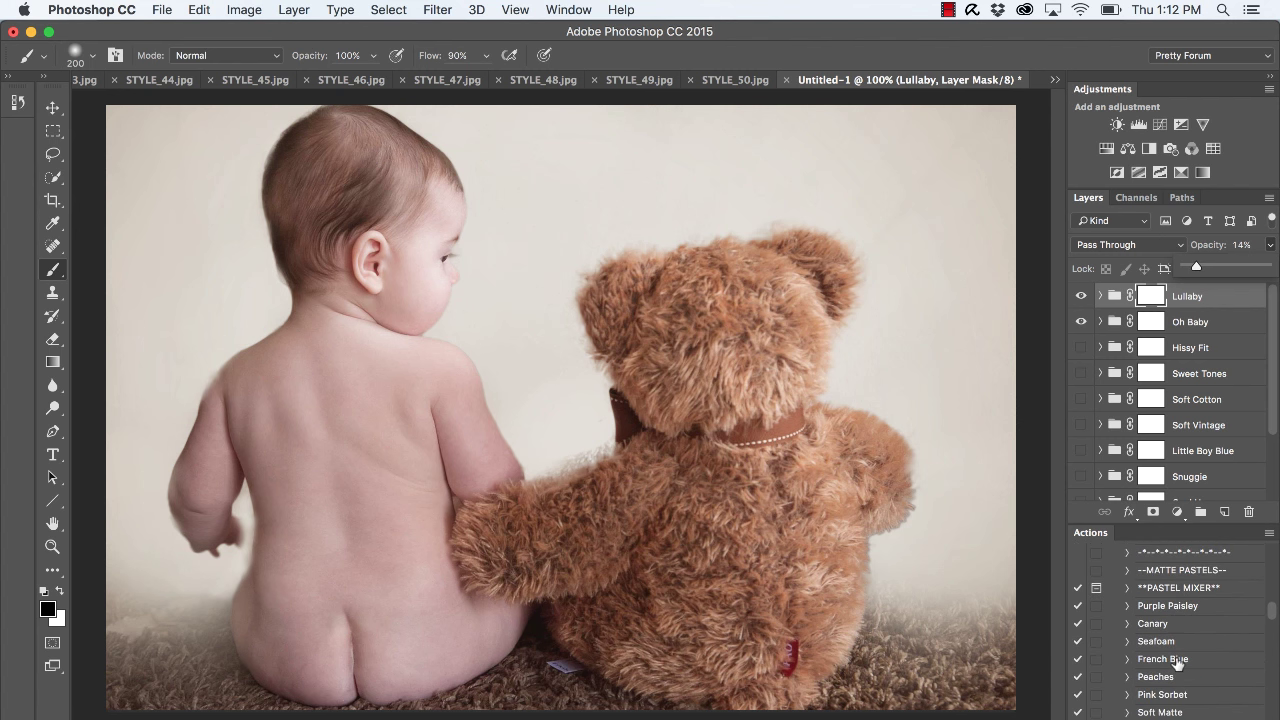
{"action": "scroll", "coordinate": [1178, 662], "scroll_direction": "down", "scroll_amount": 10}
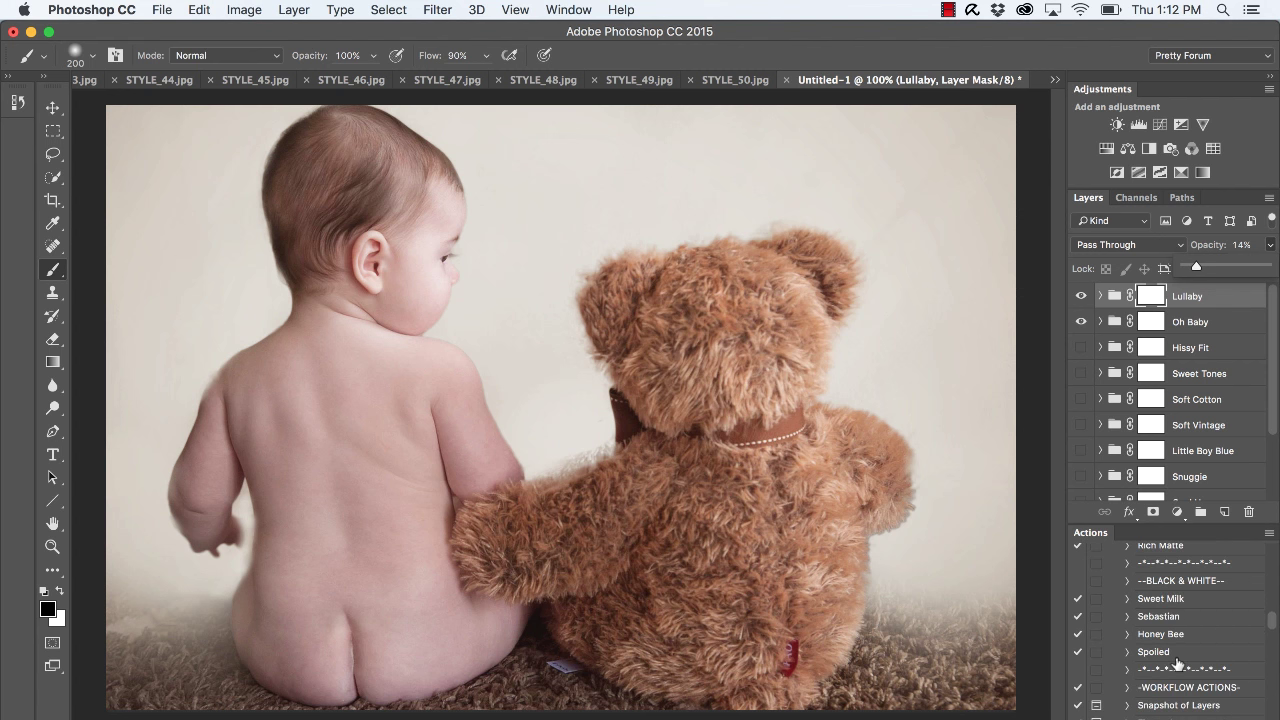
{"action": "scroll", "coordinate": [1178, 662], "scroll_direction": "down", "scroll_amount": 5}
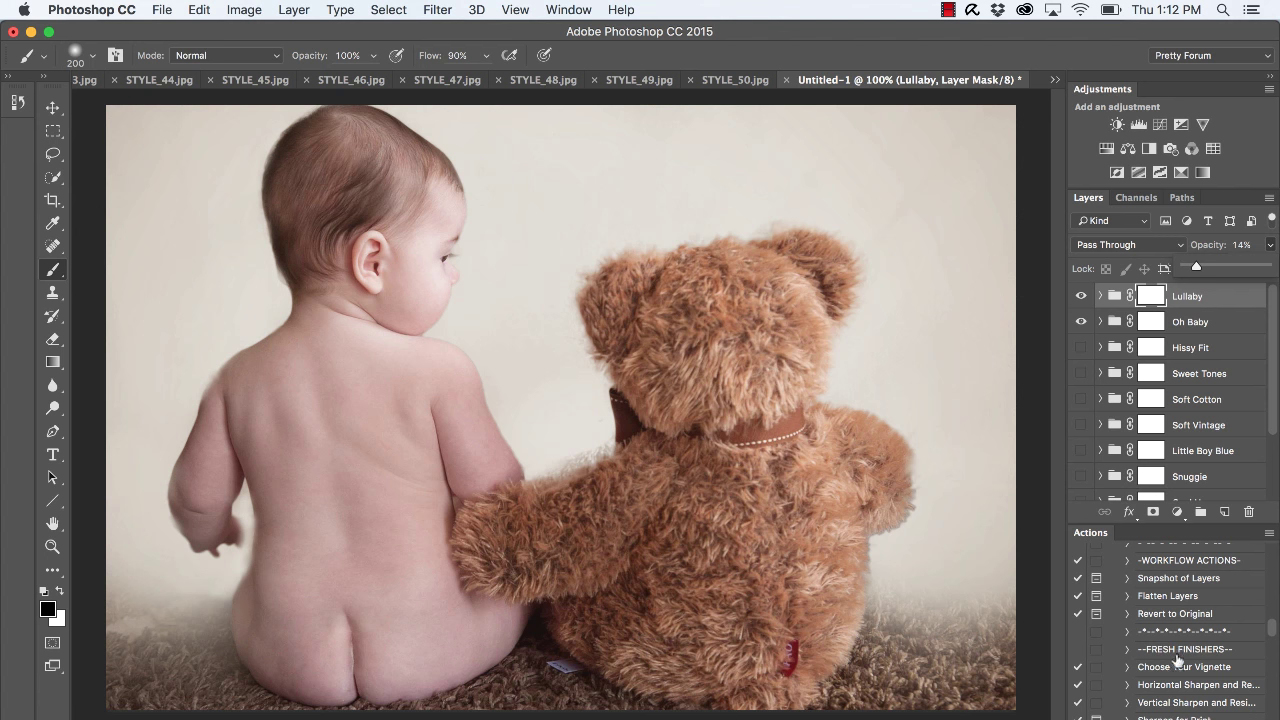
{"action": "left_click", "coordinate": [1170, 671]}
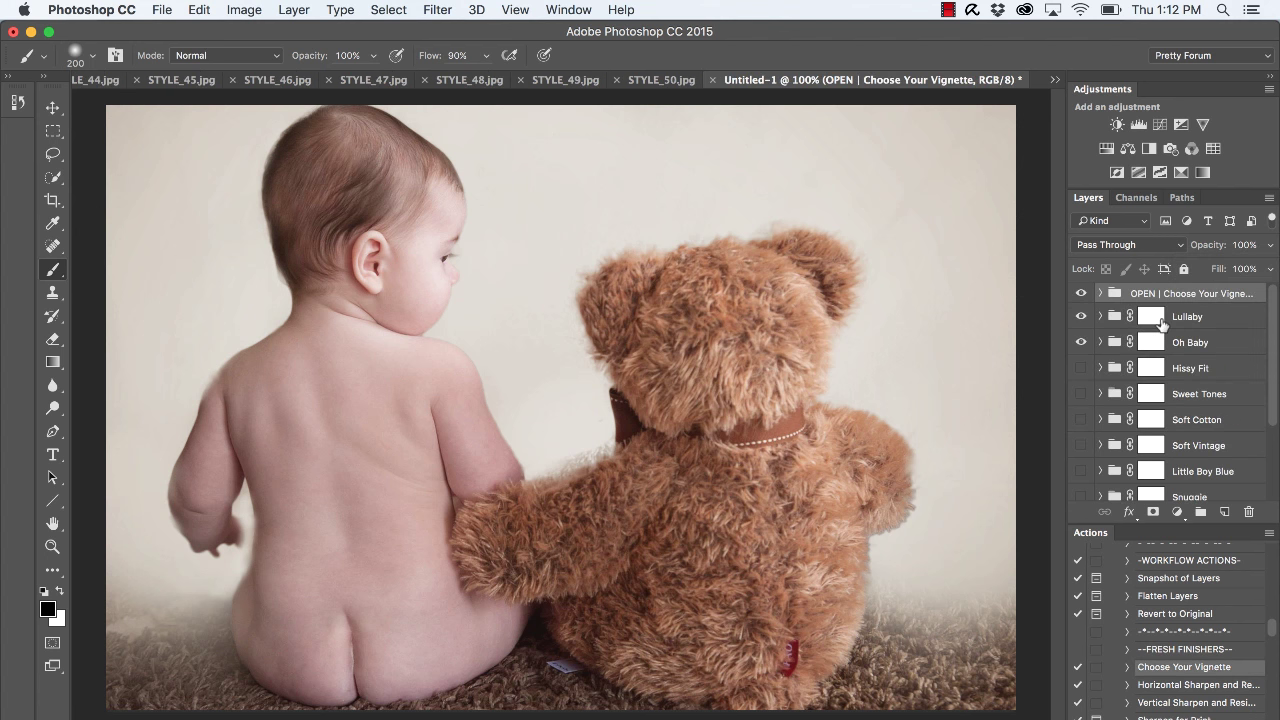
{"action": "left_click", "coordinate": [1100, 293]}
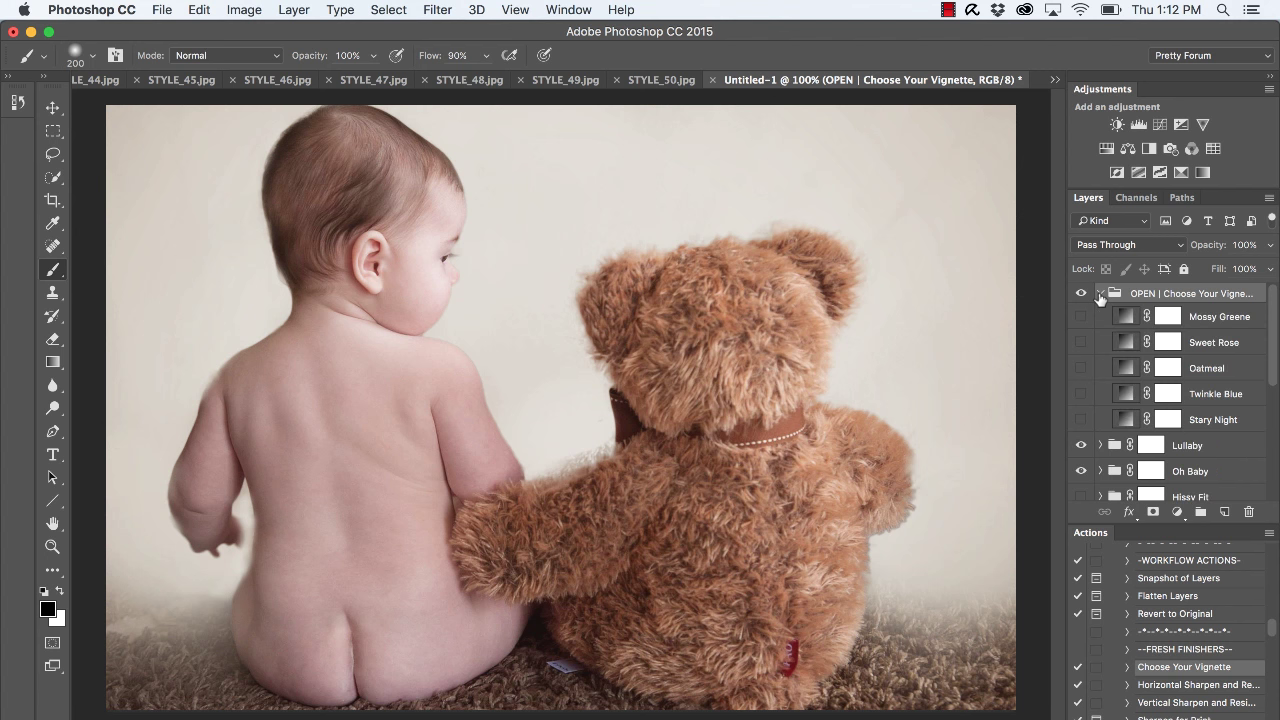
- Turn on the Oatmeal vignette at 50% opacity and collapse the vignette group
{"action": "left_click", "coordinate": [1080, 371]}
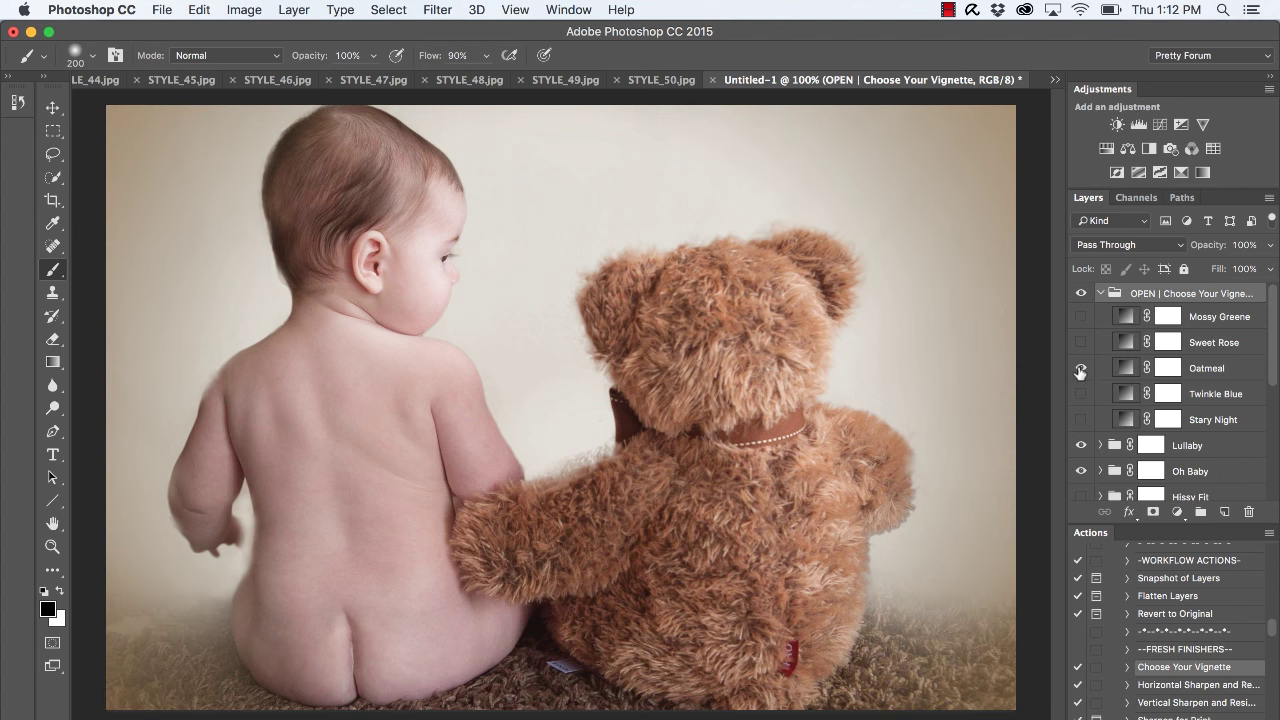
{"action": "left_click", "coordinate": [1202, 370]}
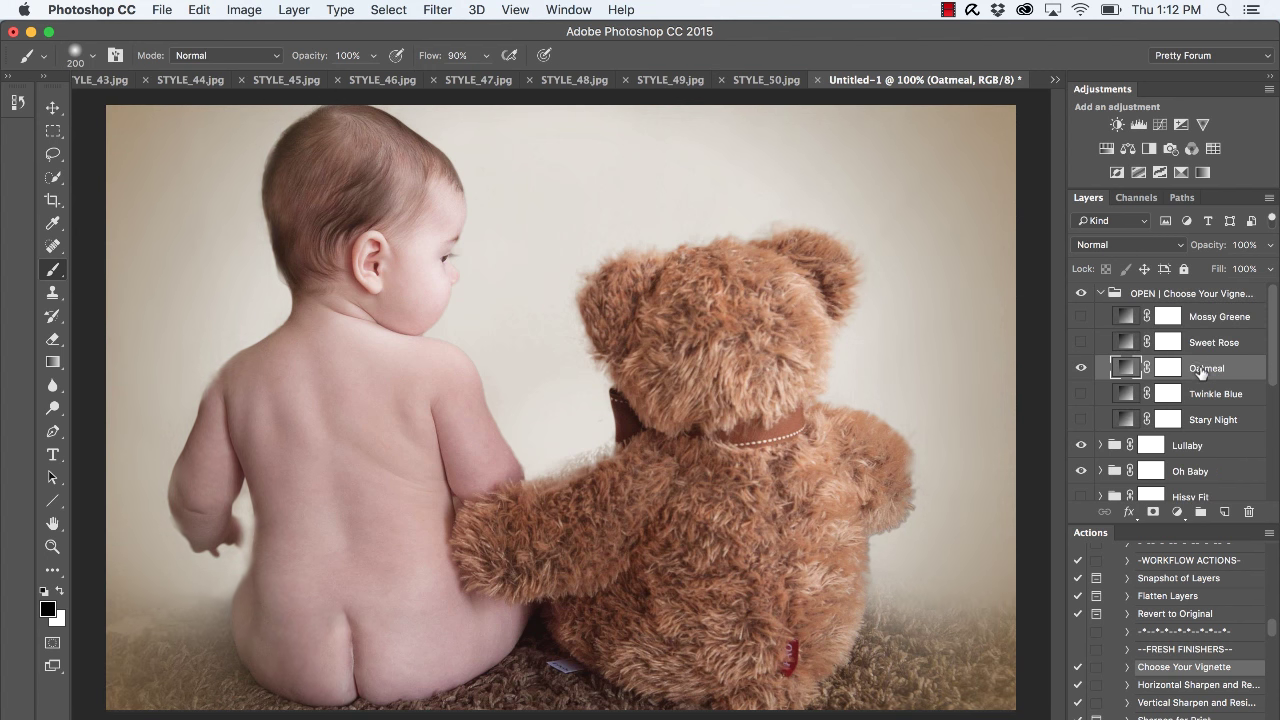
{"action": "left_click", "coordinate": [1272, 246]}
{"action": "left_click_drag", "start_coordinate": [1248, 274], "coordinate": [1217, 272]}
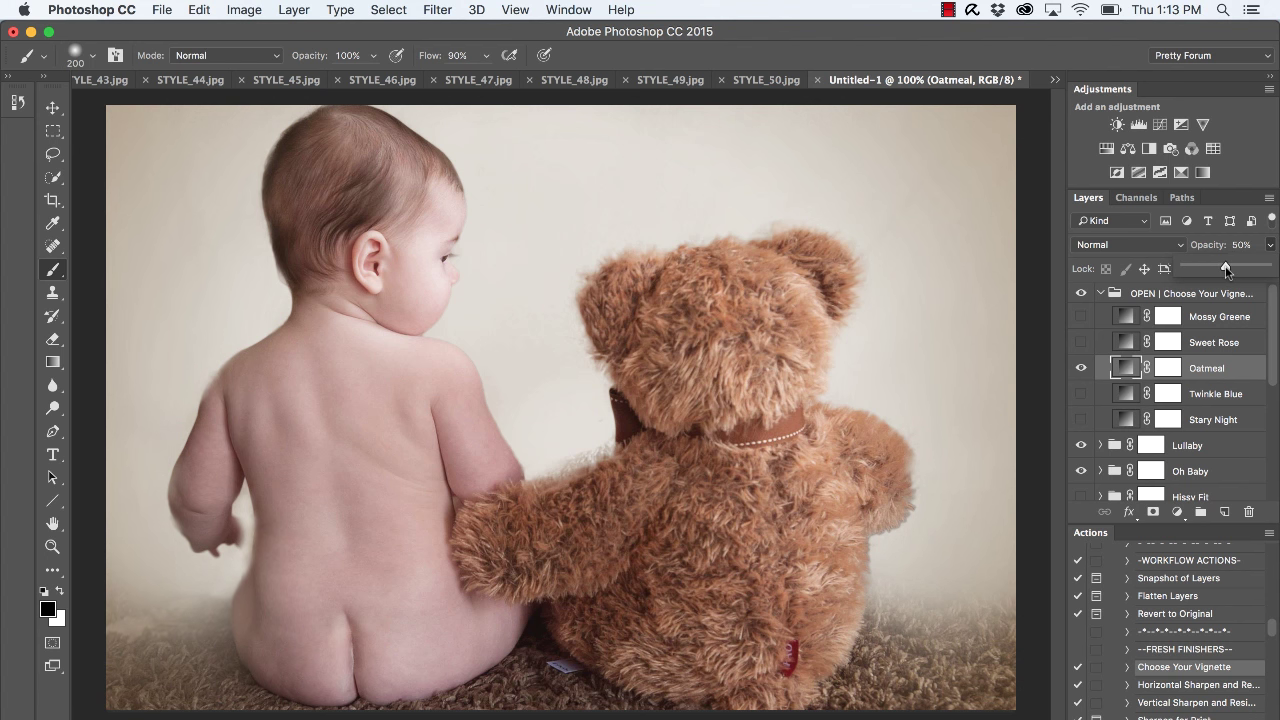
{"action": "left_click", "coordinate": [1101, 294]}
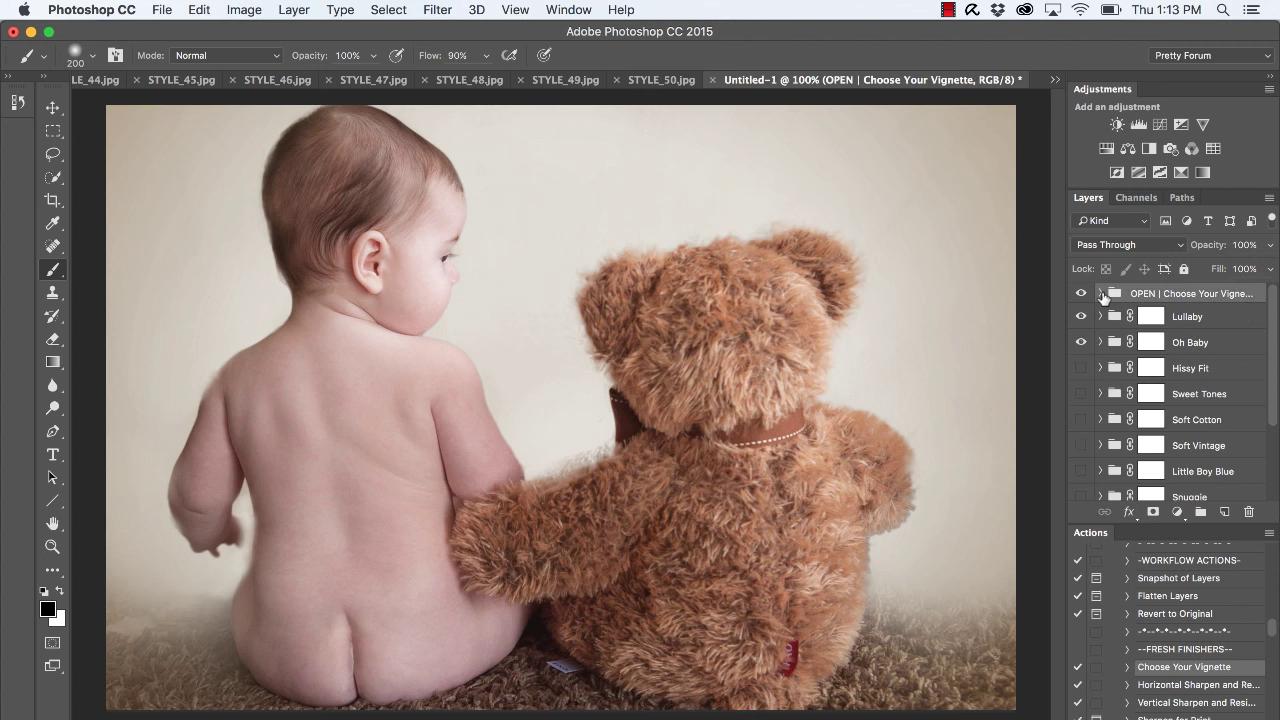
- Turn on the Cool Haze enhancer and lower its opacity to 13%
{"action": "left_click", "coordinate": [1112, 471]}
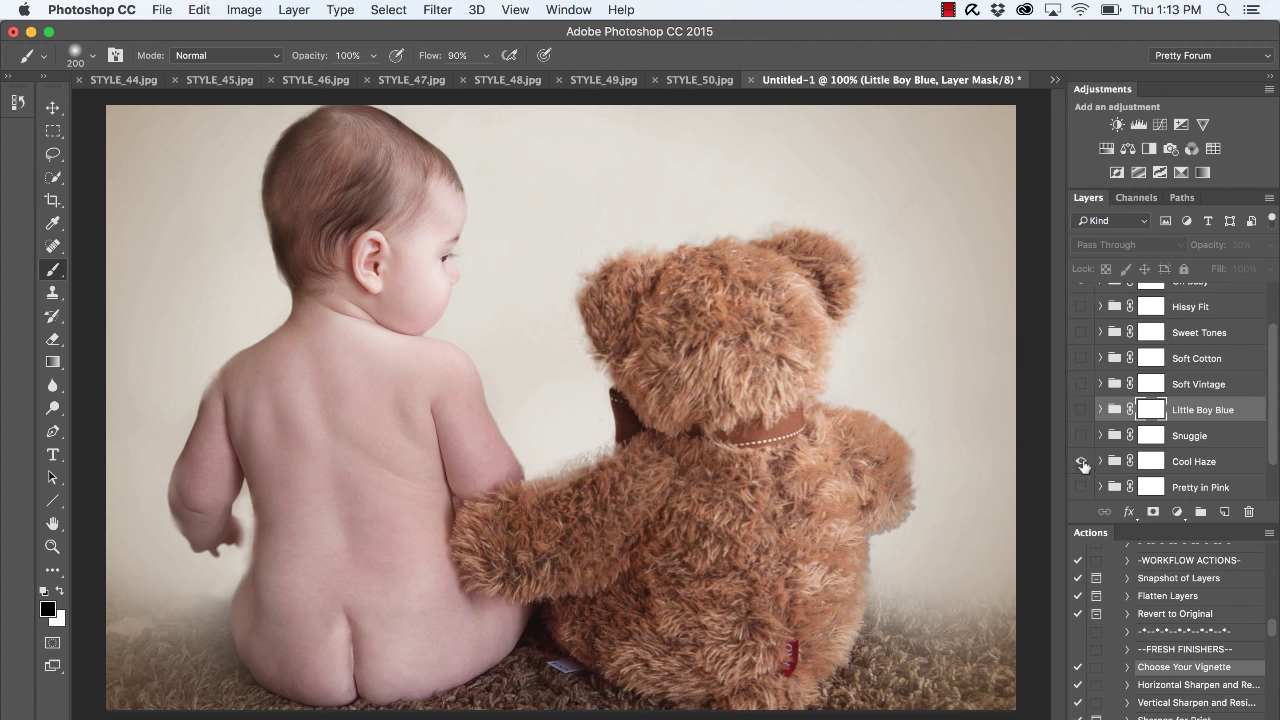
{"action": "left_click", "coordinate": [1081, 461]}
{"action": "left_click", "coordinate": [1207, 466]}
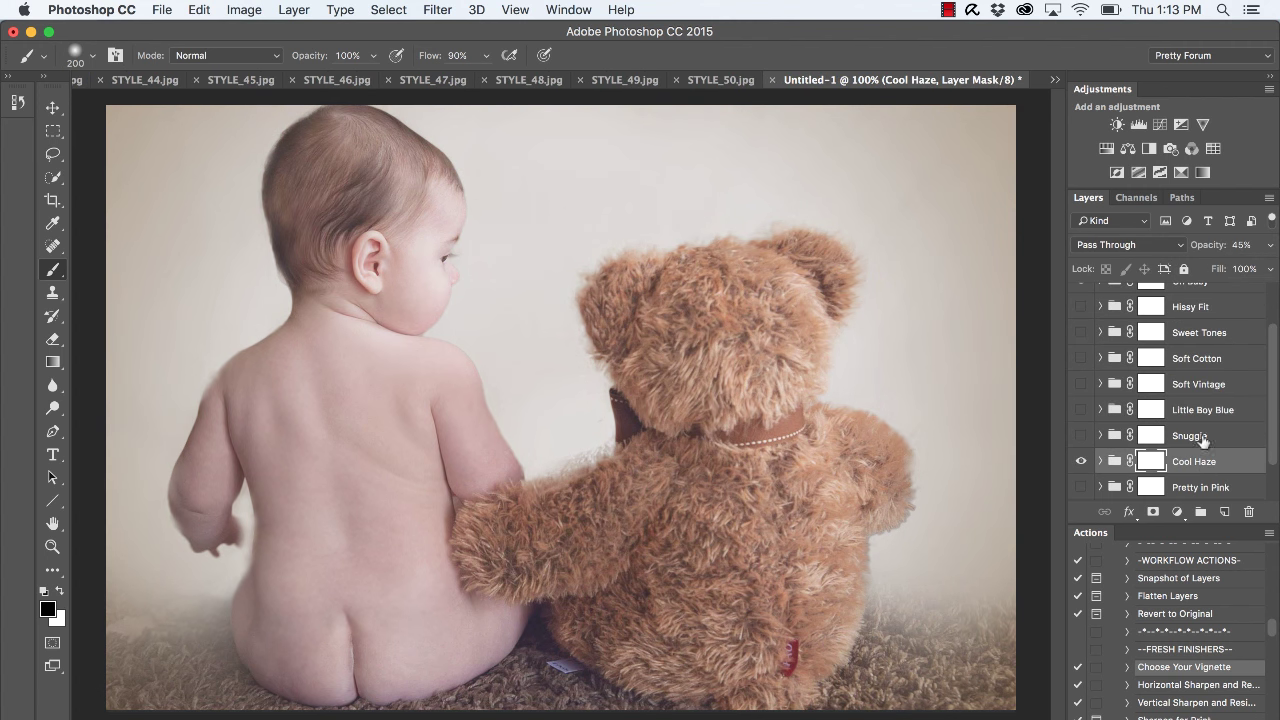
{"action": "left_click", "coordinate": [1271, 245]}
{"action": "left_click_drag", "start_coordinate": [1221, 267], "coordinate": [1195, 270]}
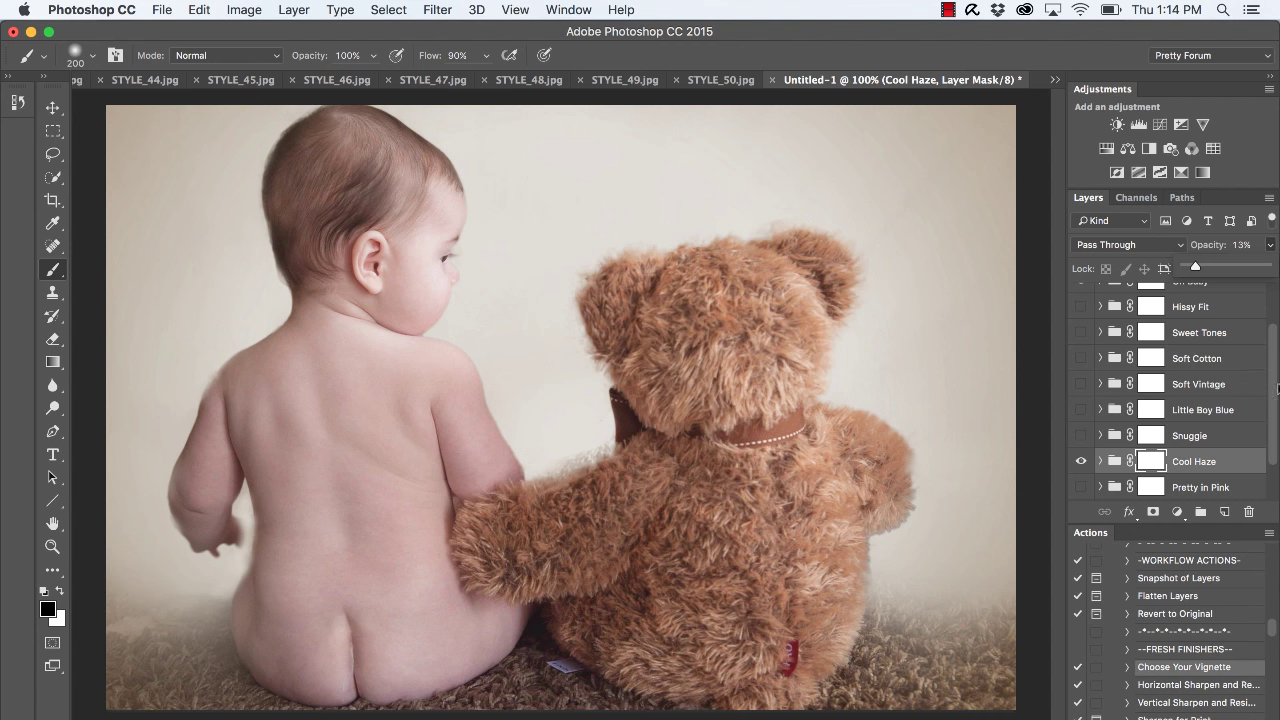
{"action": "left_click_drag", "start_coordinate": [1277, 388], "coordinate": [1277, 342]}
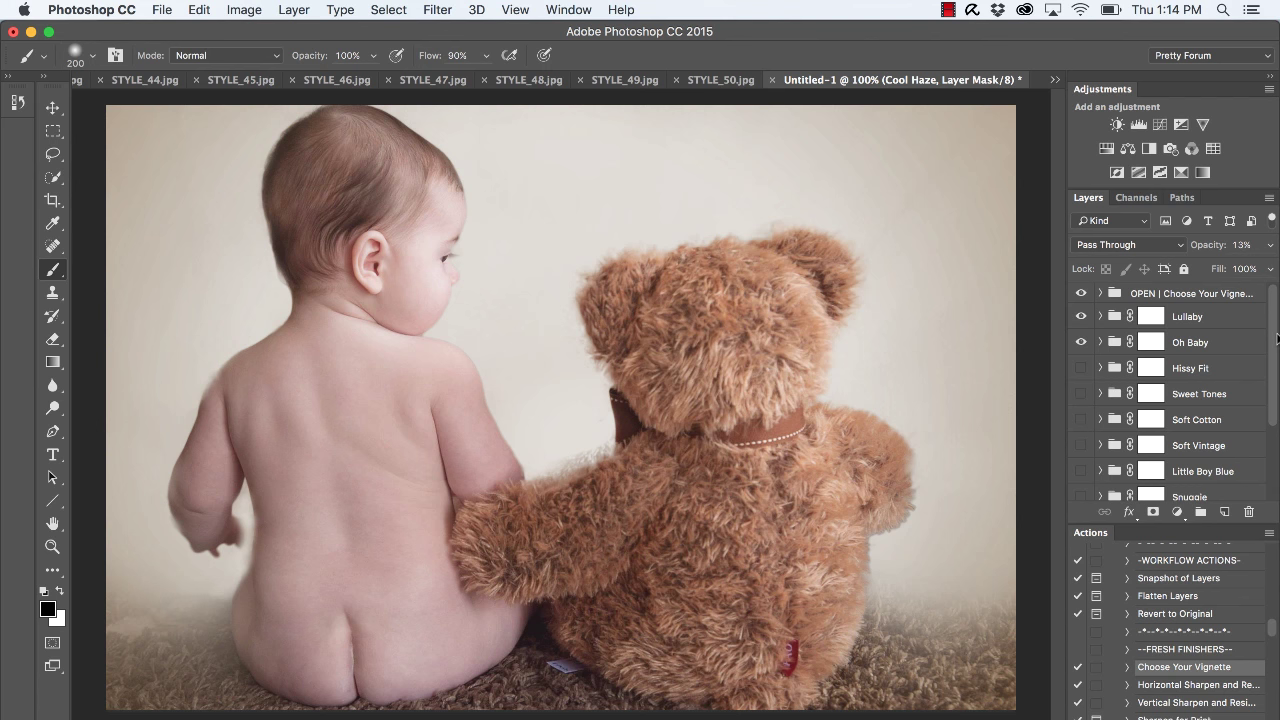